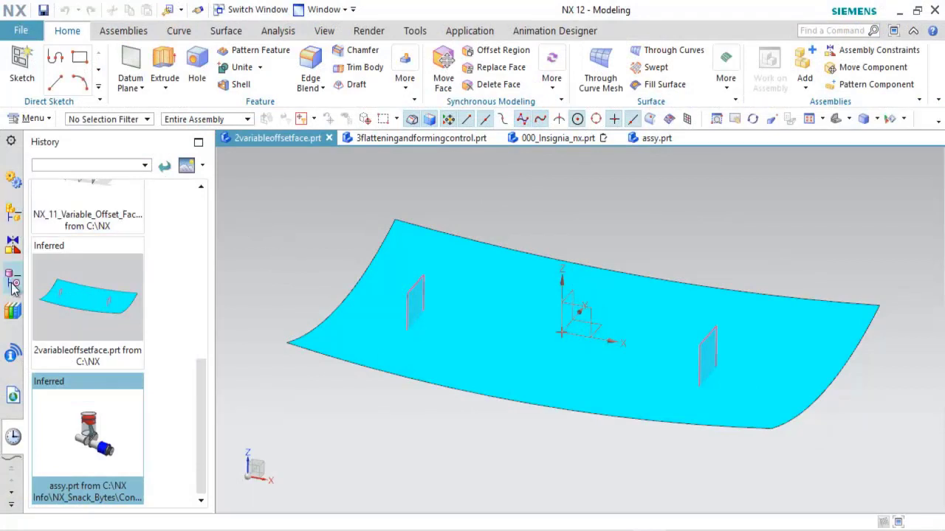
Show the Part Navigator and start a Variable Offset Face of type Panel
{"action": "left_click", "coordinate": [12, 278]}
{"action": "middle_click_drag", "start_coordinate": [251, 234], "coordinate": [309, 235]}
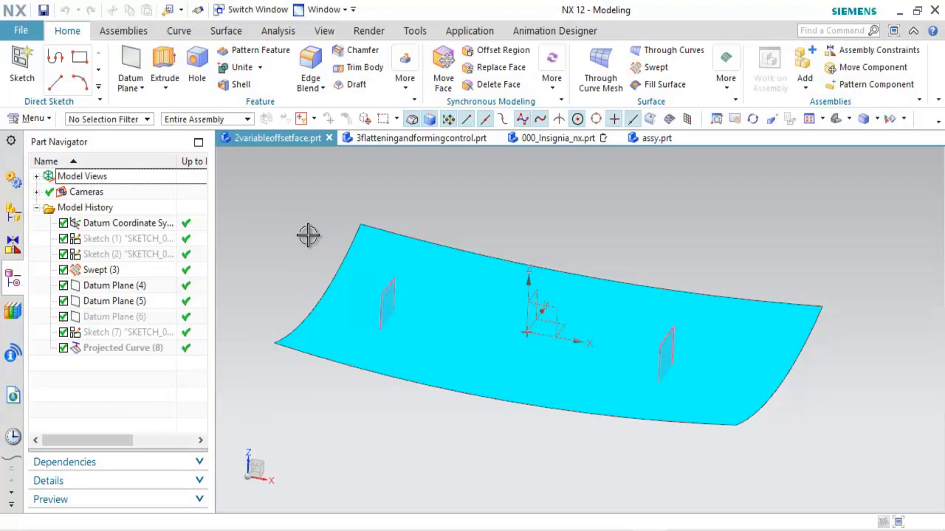
{"action": "left_click", "coordinate": [226, 30]}
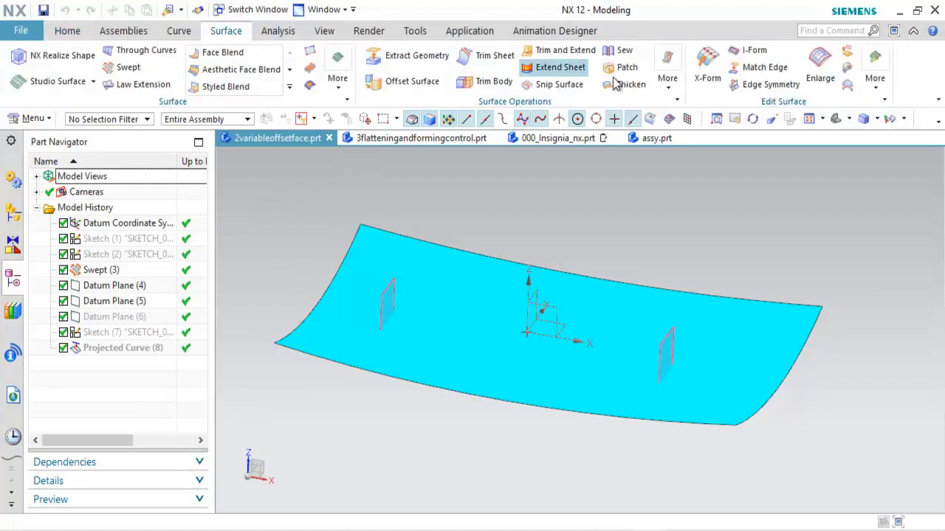
{"action": "left_click", "coordinate": [667, 77]}
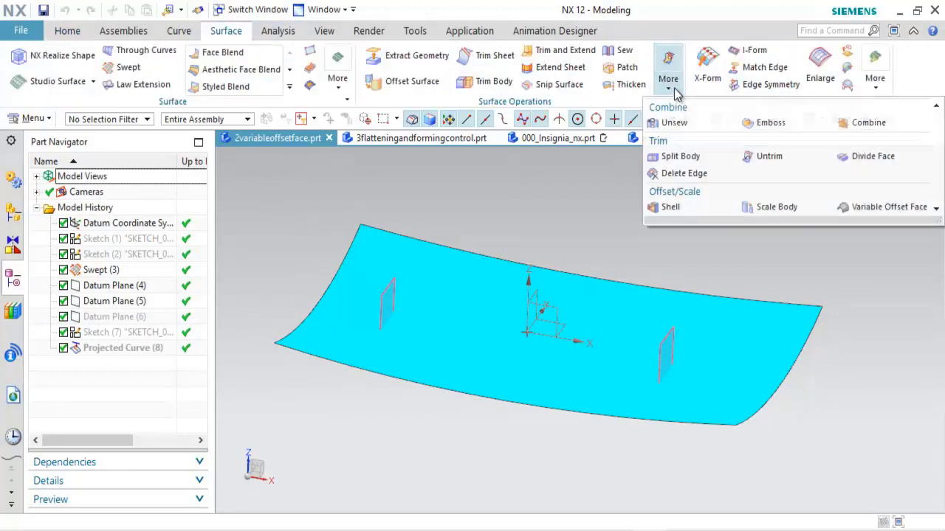
{"action": "left_click", "coordinate": [873, 214]}
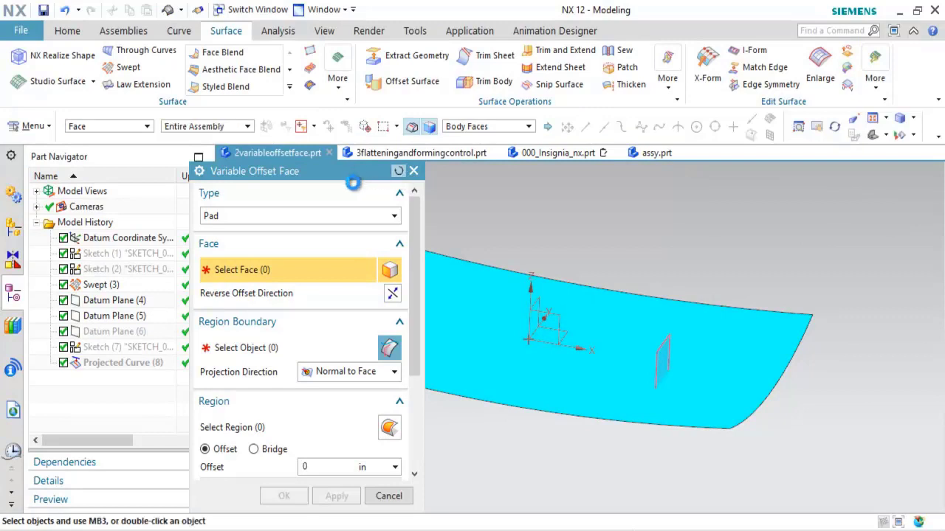
{"action": "left_click", "coordinate": [254, 215]}
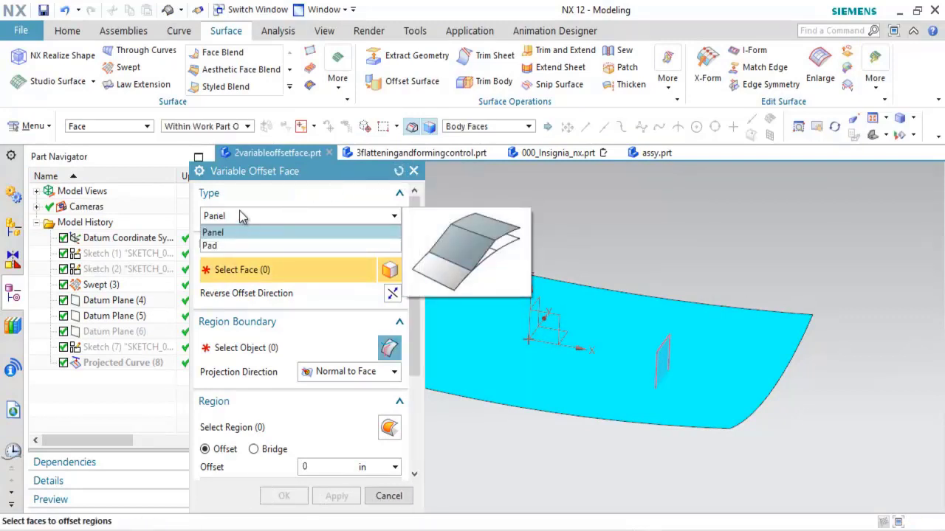
{"action": "left_click", "coordinate": [236, 231]}
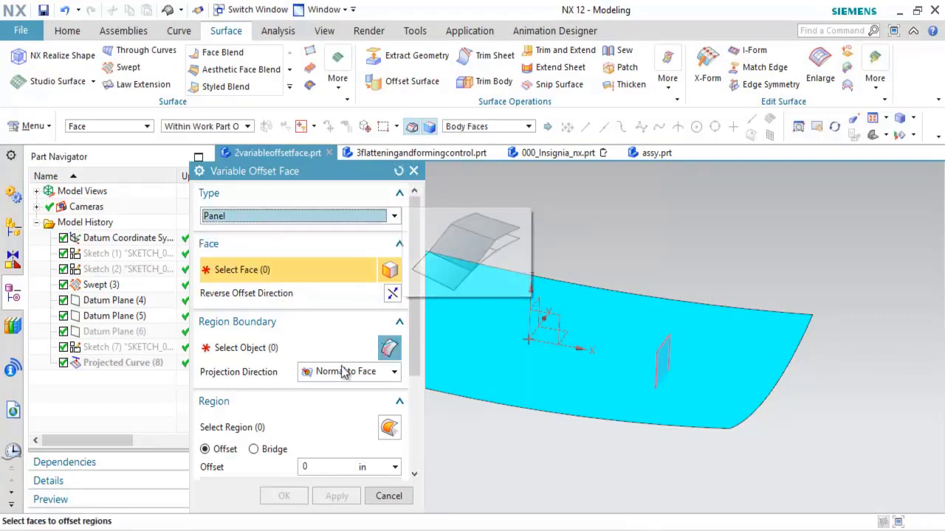
Pick the swept face and split it at Datum Planes (5) and (4) into three regions
{"action": "left_click", "coordinate": [506, 374]}
{"action": "middle_click_drag", "start_coordinate": [590, 354], "coordinate": [596, 348]}
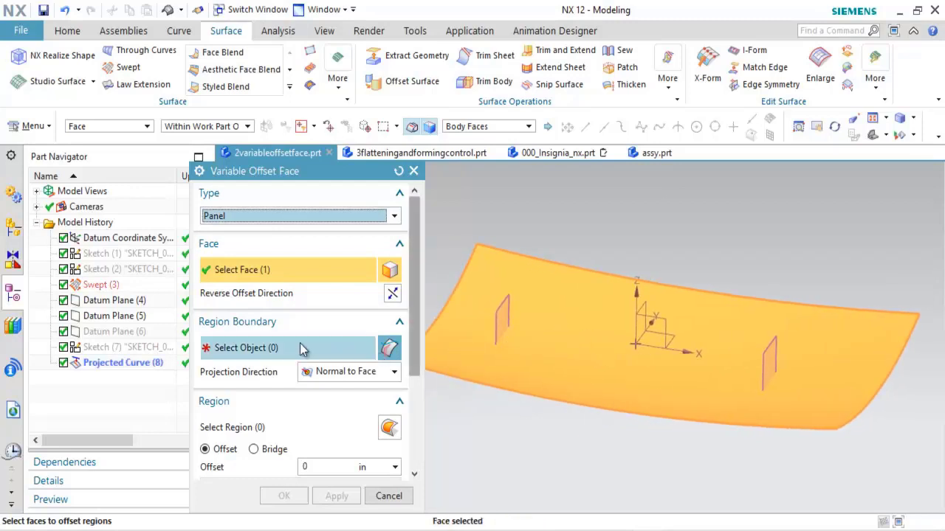
{"action": "left_click", "coordinate": [234, 347]}
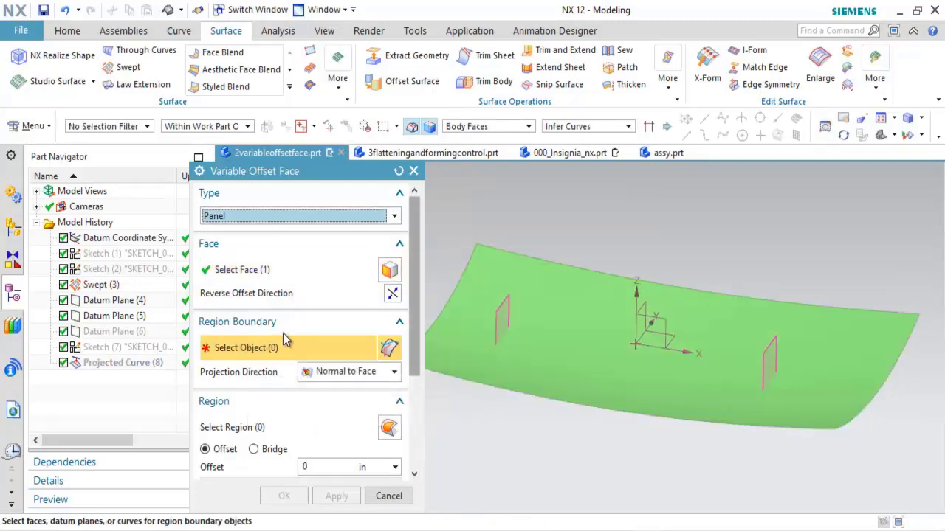
{"action": "left_click", "coordinate": [510, 299]}
{"action": "left_click", "coordinate": [768, 343]}
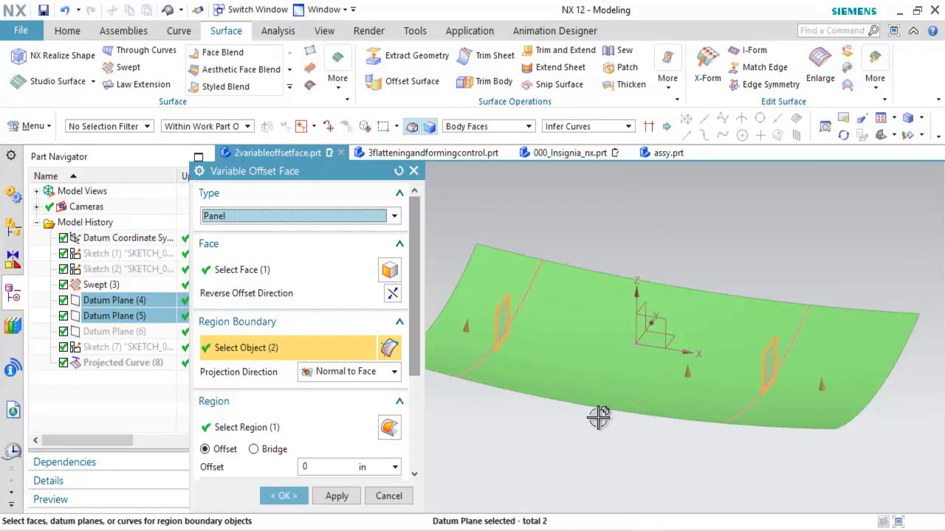
{"action": "middle_click_drag", "start_coordinate": [597, 416], "coordinate": [498, 405]}
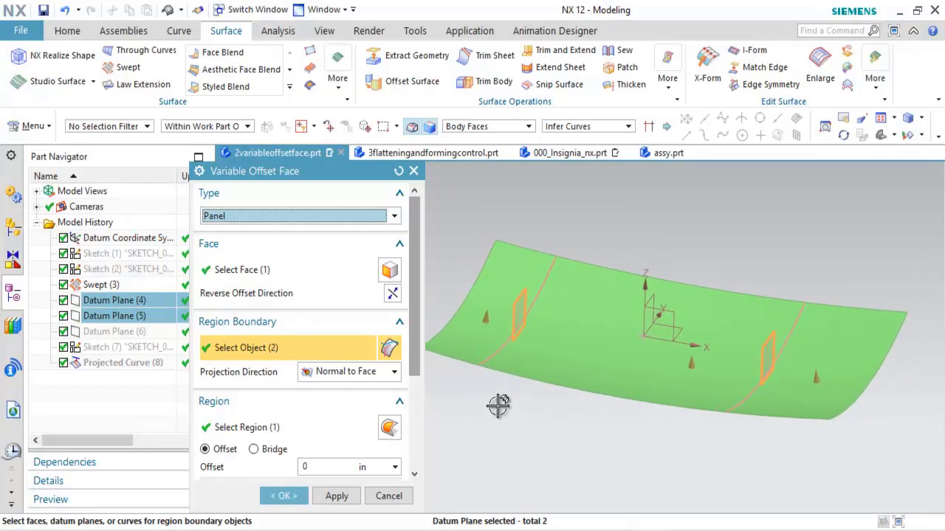
{"action": "middle_click_drag", "start_coordinate": [597, 409], "coordinate": [480, 408]}
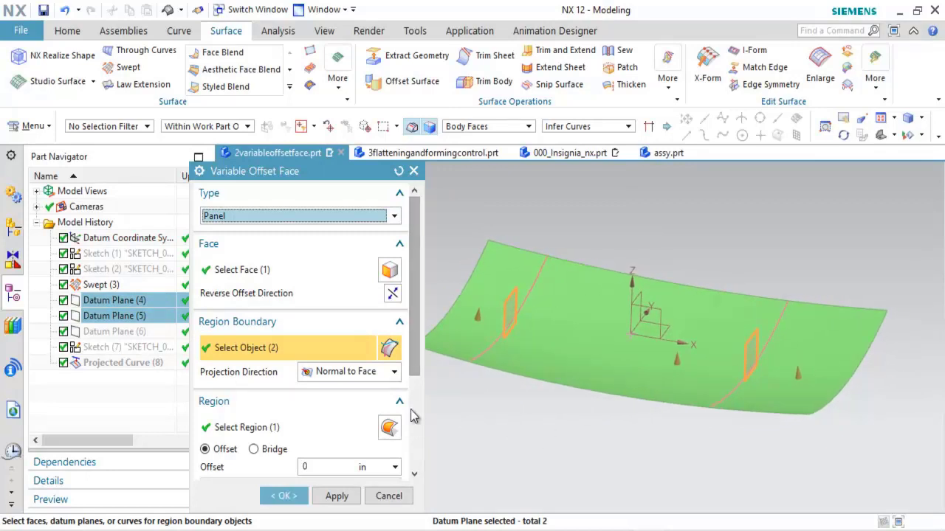
{"action": "scroll", "coordinate": [417, 374], "scroll_direction": "down", "scroll_amount": 3}
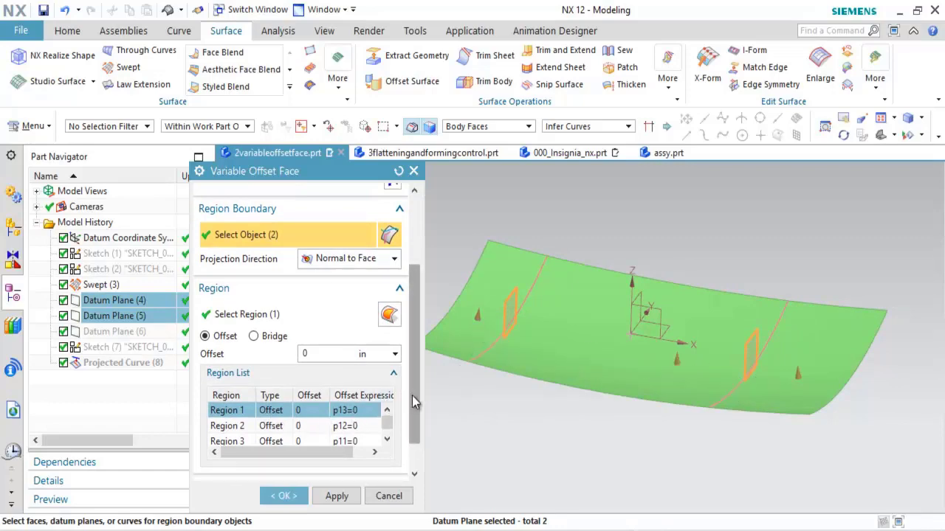
{"action": "scroll", "coordinate": [413, 413], "scroll_direction": "down", "scroll_amount": 2}
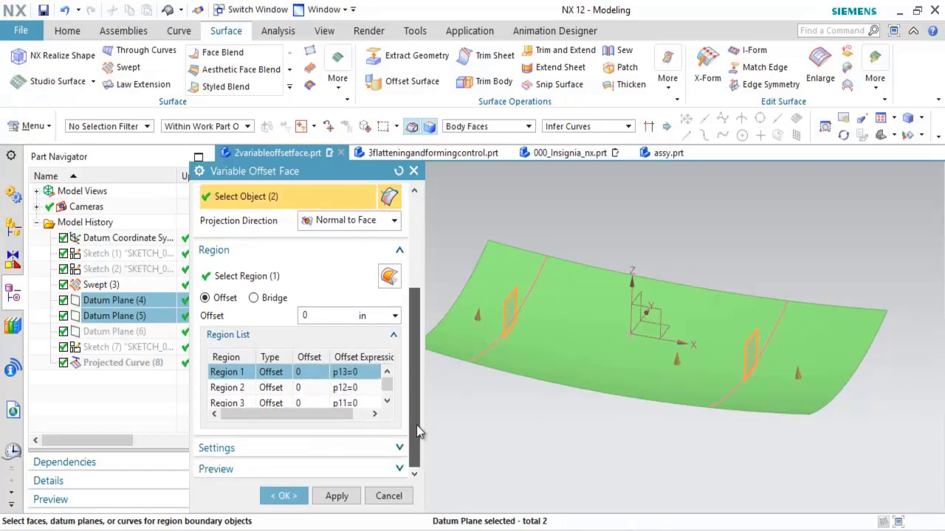
Drag the region handles, raising the left end region to offset 0.6
{"action": "left_click", "coordinate": [234, 392]}
{"action": "left_click", "coordinate": [229, 403]}
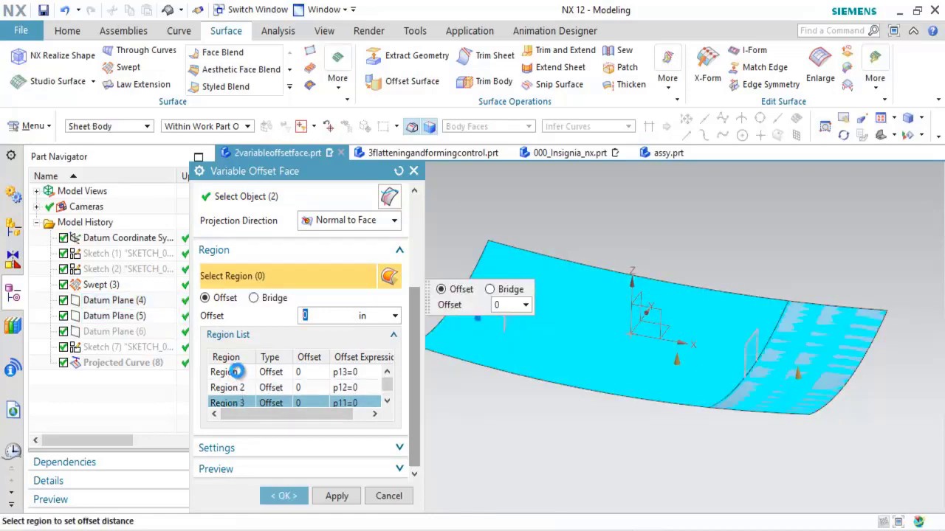
{"action": "left_click", "coordinate": [241, 375]}
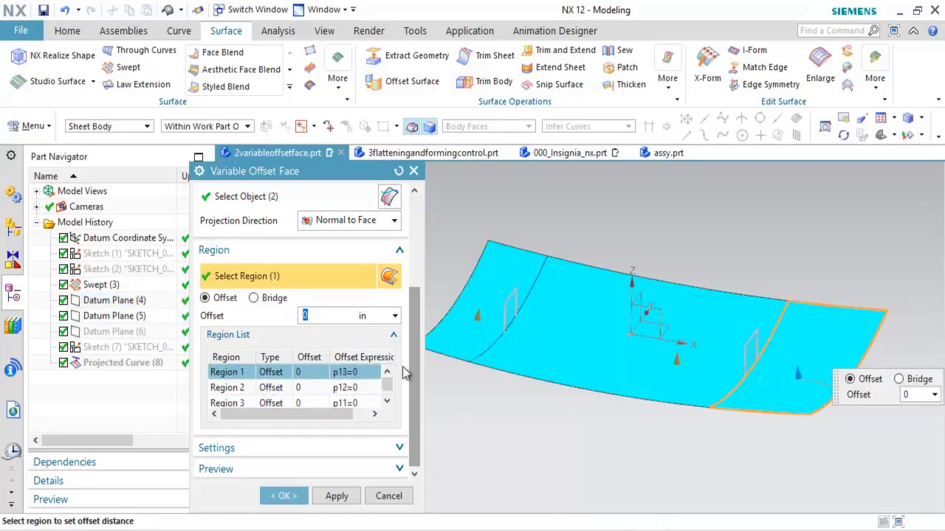
{"action": "left_click", "coordinate": [478, 306]}
{"action": "left_click_drag", "start_coordinate": [481, 297], "coordinate": [481, 321]}
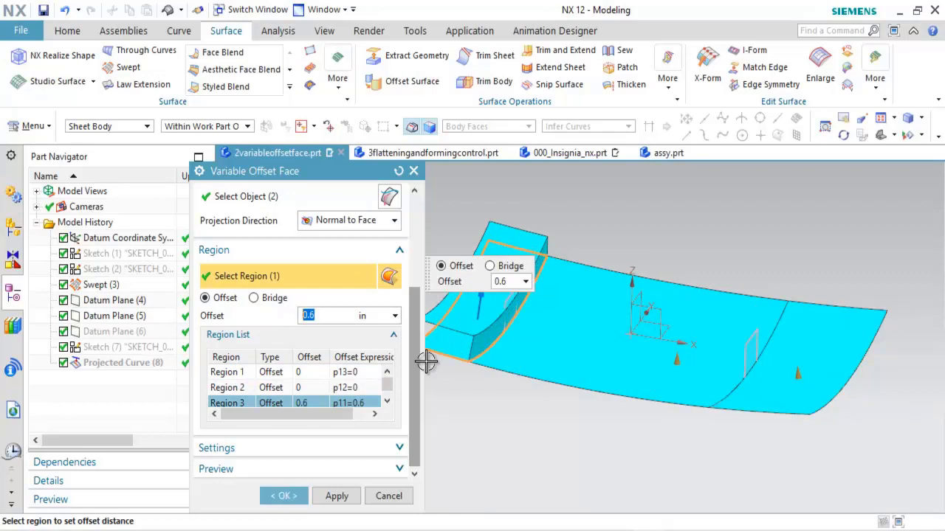
{"action": "left_click", "coordinate": [272, 388]}
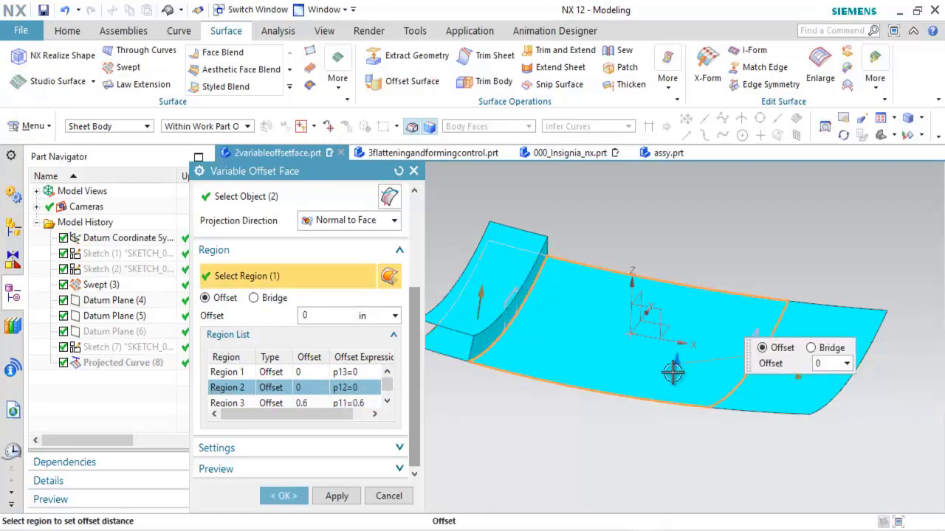
{"action": "left_click_drag", "start_coordinate": [673, 369], "coordinate": [669, 381]}
{"action": "left_click", "coordinate": [272, 403]}
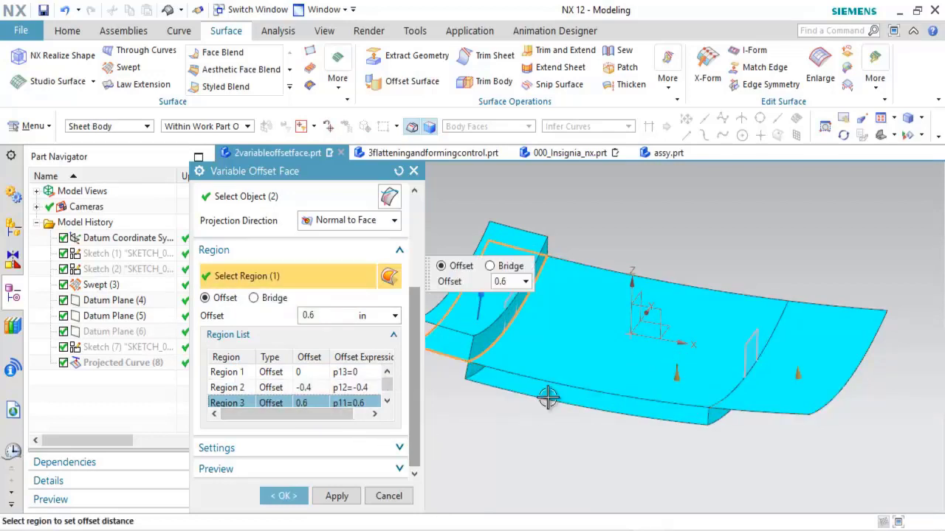
{"action": "left_click", "coordinate": [807, 374]}
{"action": "left_click_drag", "start_coordinate": [808, 373], "coordinate": [804, 360]}
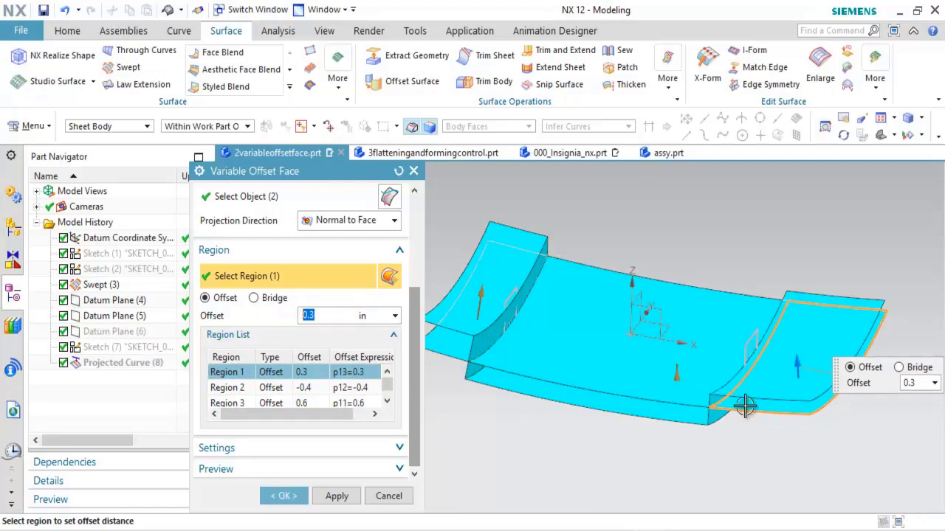
{"action": "scroll", "coordinate": [772, 447], "scroll_direction": "down", "scroll_amount": 1}
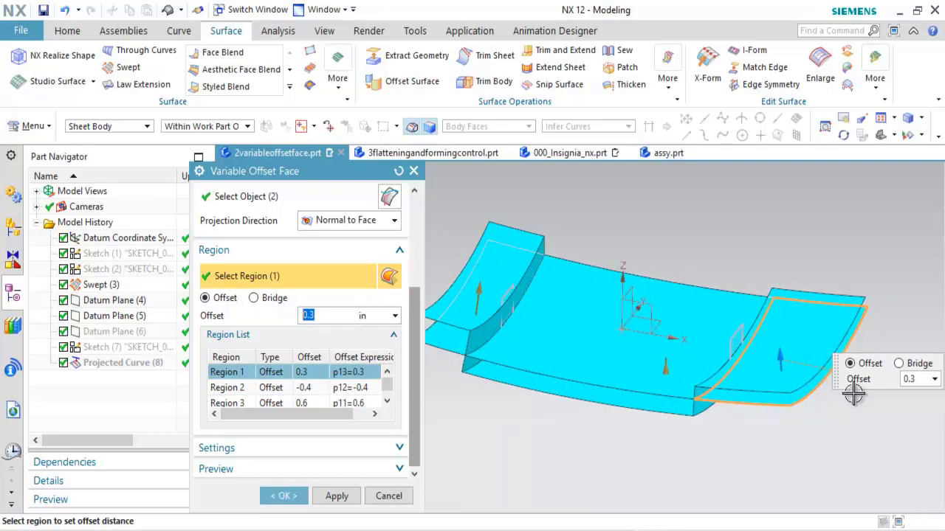
{"action": "middle_click_drag", "start_coordinate": [828, 359], "coordinate": [667, 401]}
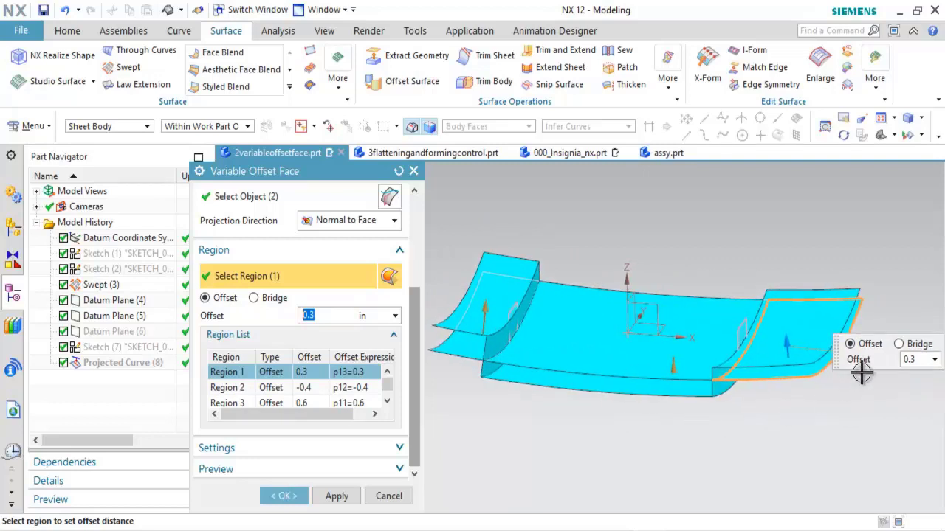
Make Region 1 a bridge, lift the middle region to 1.4, and create the feature
{"action": "left_click", "coordinate": [898, 349]}
{"action": "middle_click_drag", "start_coordinate": [801, 407], "coordinate": [761, 431]}
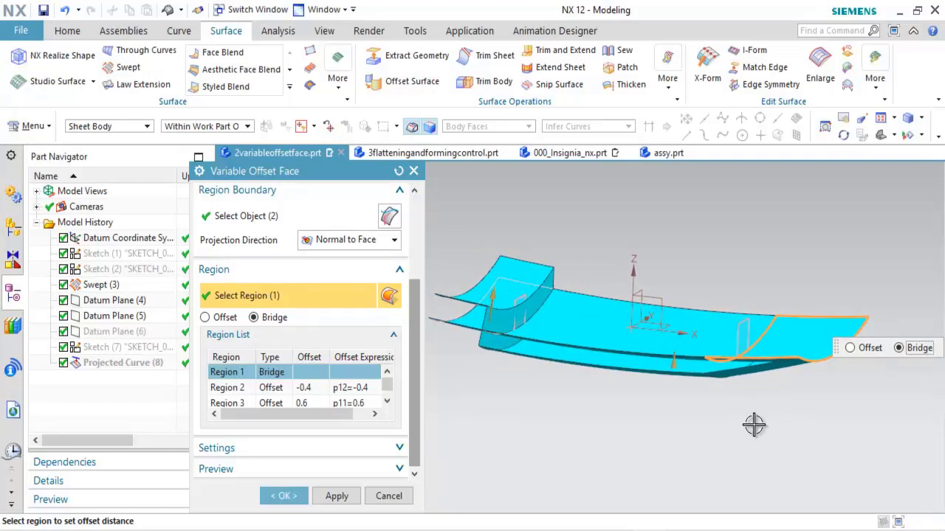
{"action": "left_click", "coordinate": [671, 333]}
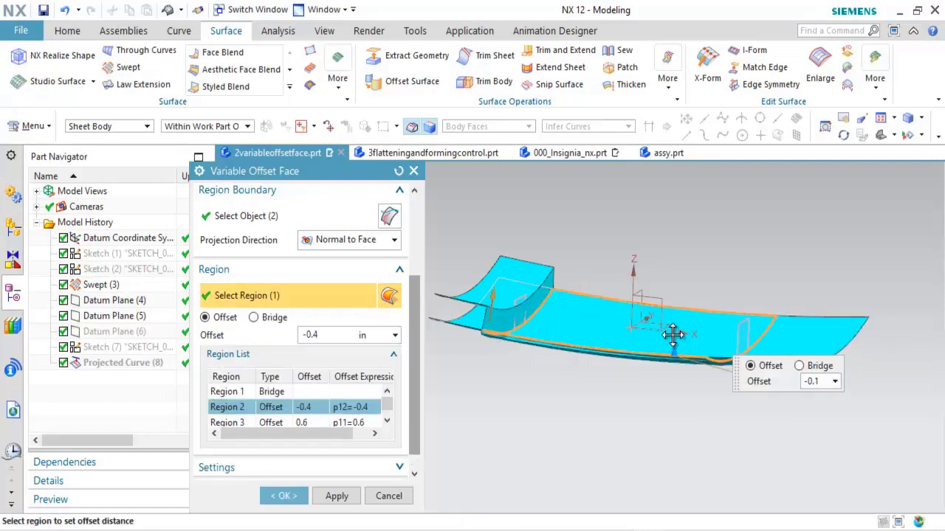
{"action": "left_click_drag", "start_coordinate": [672, 335], "coordinate": [694, 270]}
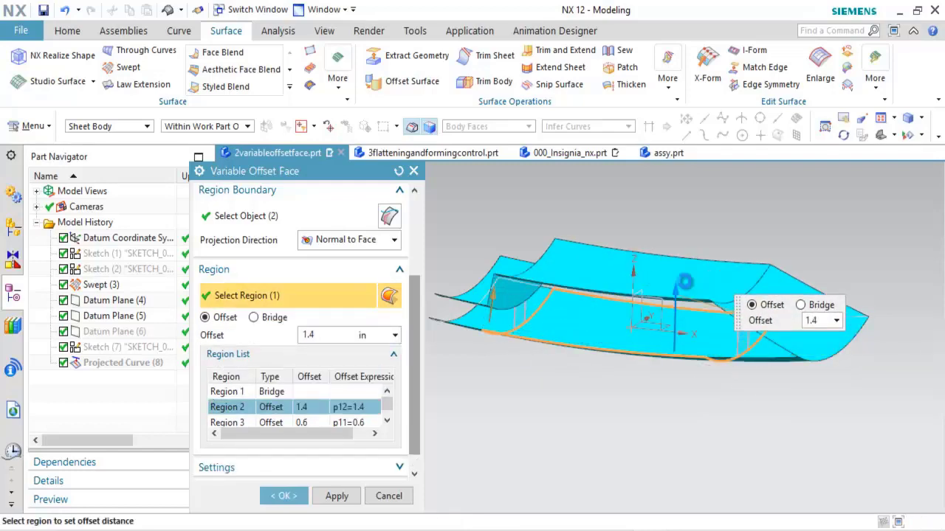
{"action": "middle_click_drag", "start_coordinate": [717, 406], "coordinate": [737, 417]}
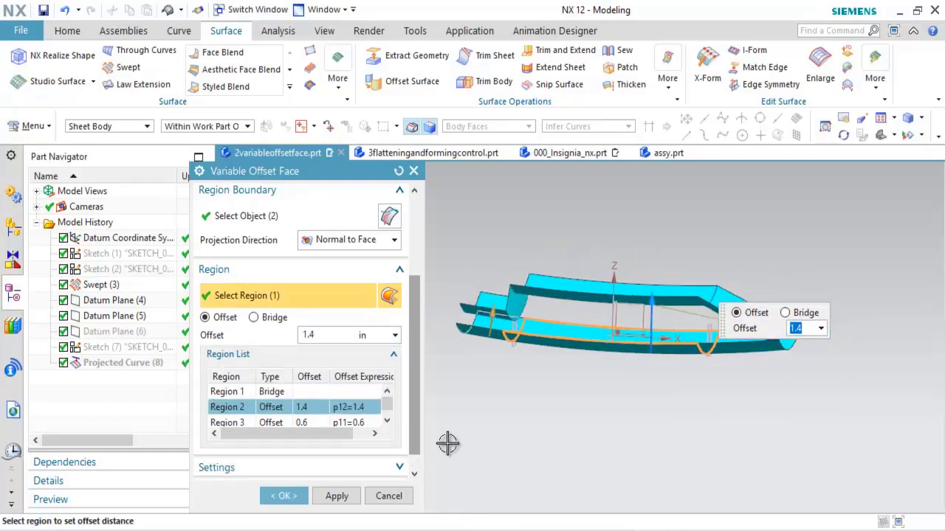
{"action": "left_click", "coordinate": [283, 496]}
{"action": "middle_click_drag", "start_coordinate": [480, 472], "coordinate": [541, 313]}
Hide the original swept surface to inspect the offset face, then undo back
{"action": "right_click", "coordinate": [564, 323]}
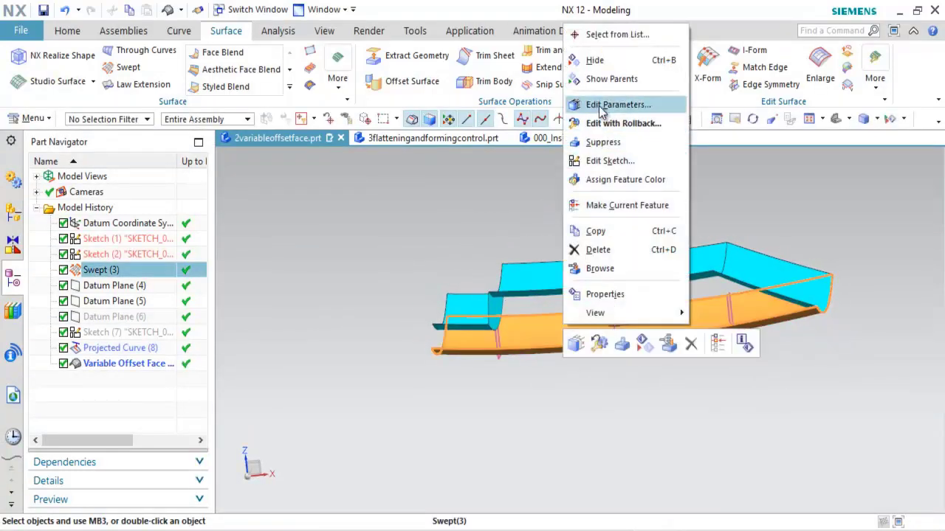
{"action": "left_click", "coordinate": [609, 62]}
{"action": "middle_click_drag", "start_coordinate": [470, 211], "coordinate": [107, 84]}
{"action": "left_click", "coordinate": [64, 9]}
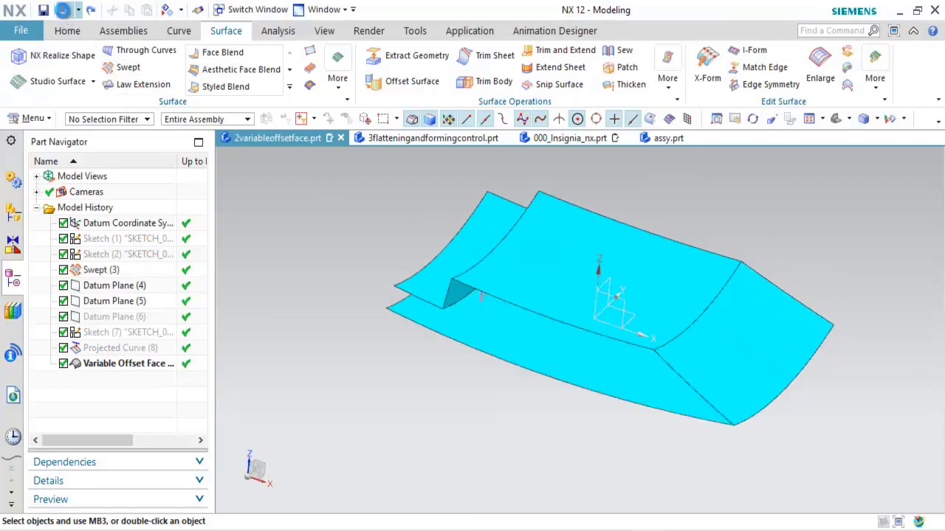
{"action": "left_click", "coordinate": [64, 9]}
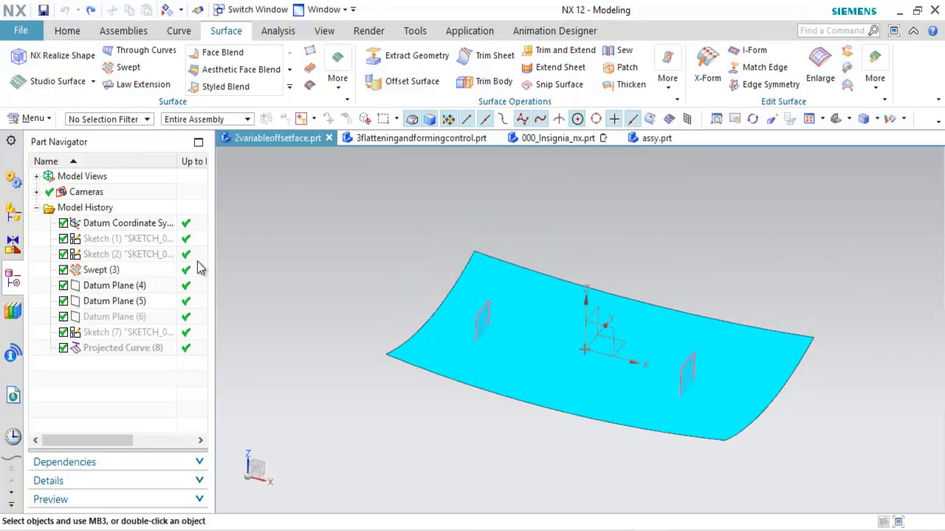
Hide Datum Planes (4) and (5)
{"action": "left_click", "coordinate": [118, 288]}
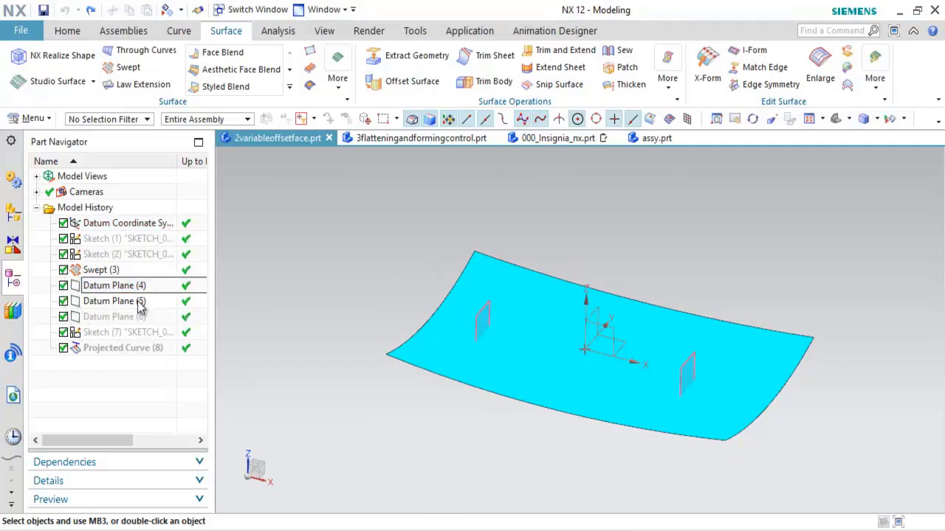
{"action": "left_click", "coordinate": [137, 299]}
{"action": "left_click", "coordinate": [135, 287], "text": "ctrl"}
{"action": "right_click", "coordinate": [135, 288]}
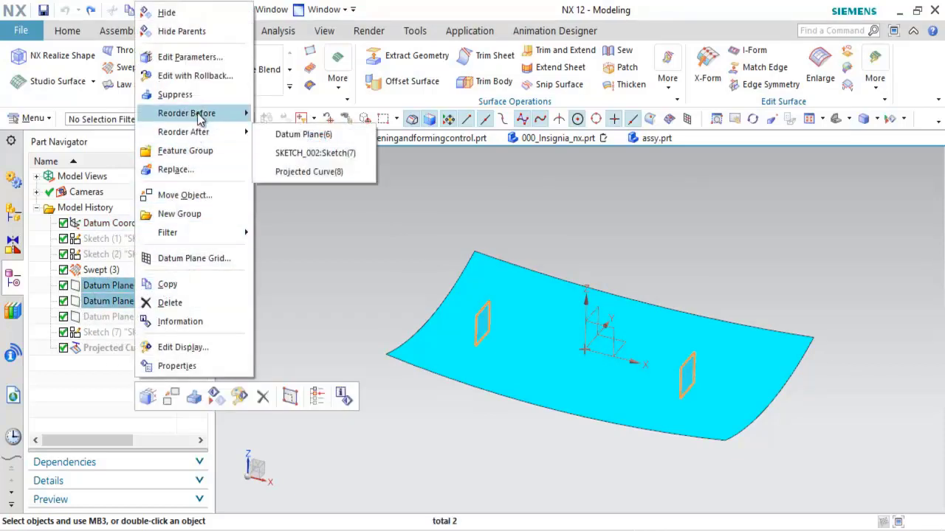
{"action": "mouse_move", "coordinate": [201, 115]}
{"action": "left_click", "coordinate": [167, 12]}
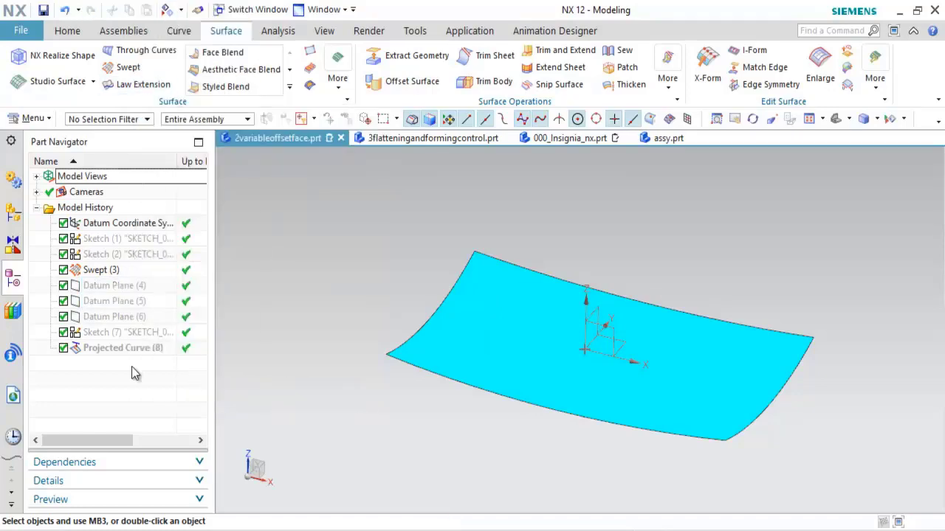
Show Projected Curve (8) and switch to a front view
{"action": "left_click", "coordinate": [131, 354]}
{"action": "right_click", "coordinate": [130, 354]}
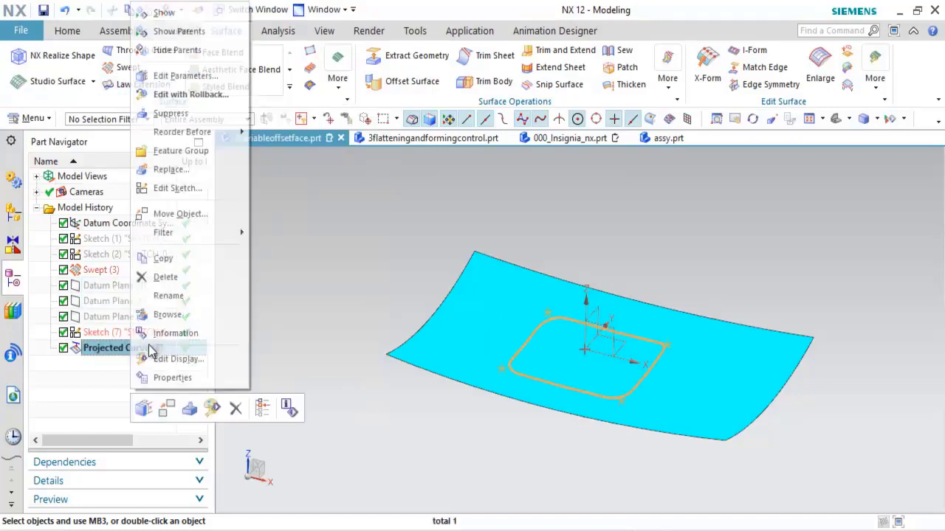
{"action": "left_click", "coordinate": [186, 14]}
{"action": "key", "text": "ctrl+alt+f"}
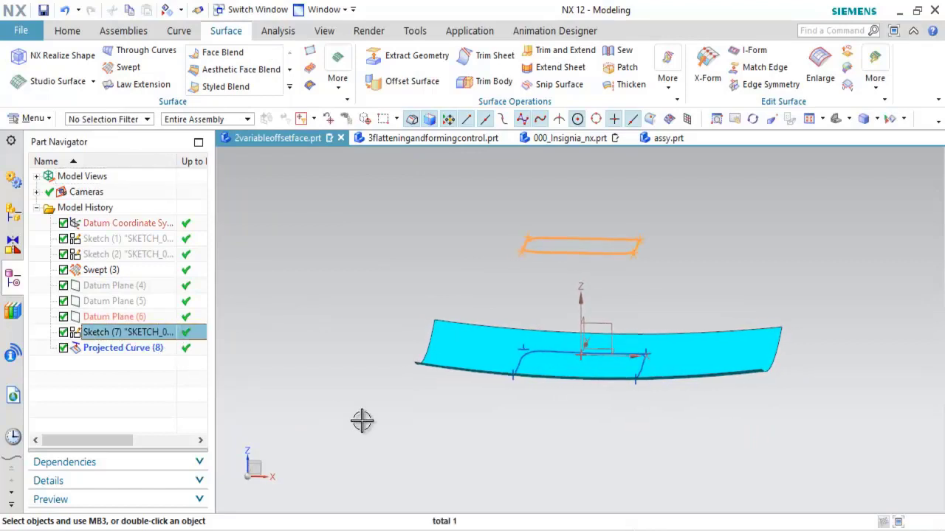
Start a Pad-type Variable Offset Face on the swept face, bounded by the projected curve
{"action": "left_click", "coordinate": [669, 80]}
{"action": "left_click", "coordinate": [879, 207]}
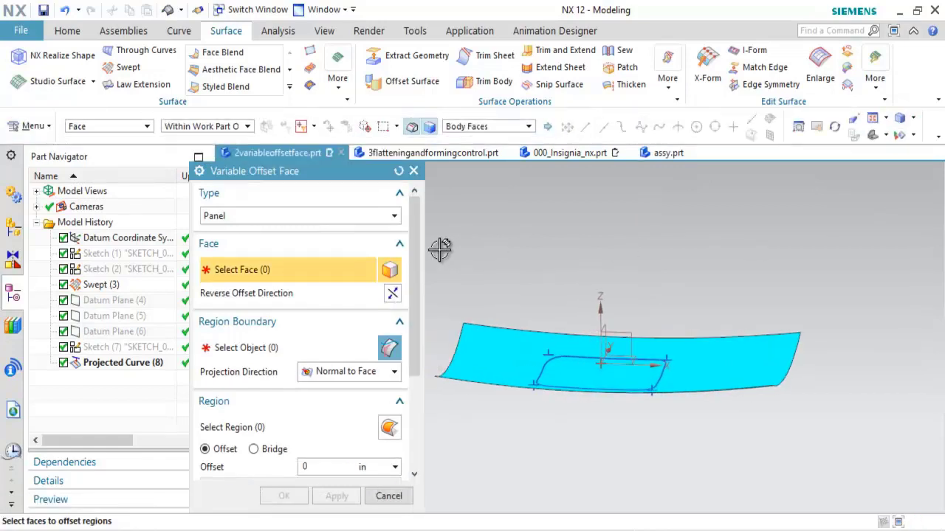
{"action": "left_click", "coordinate": [329, 214]}
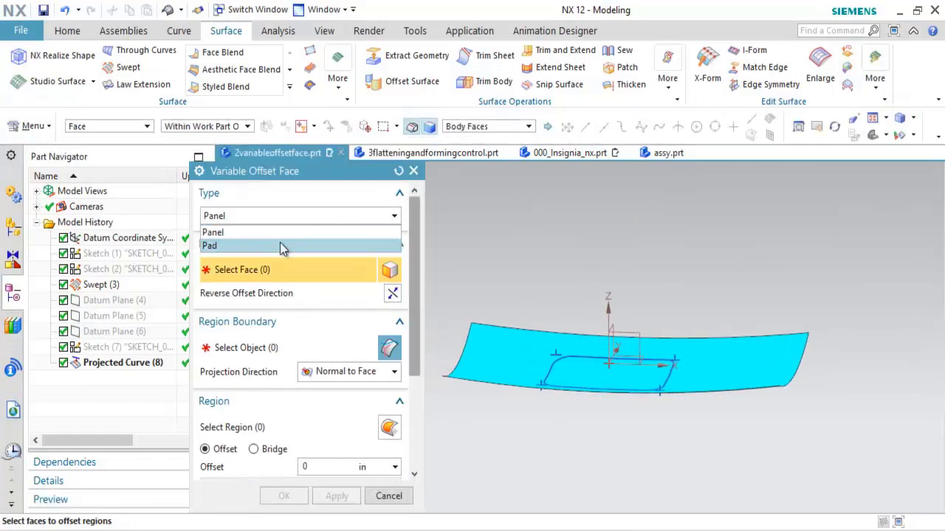
{"action": "left_click", "coordinate": [281, 246]}
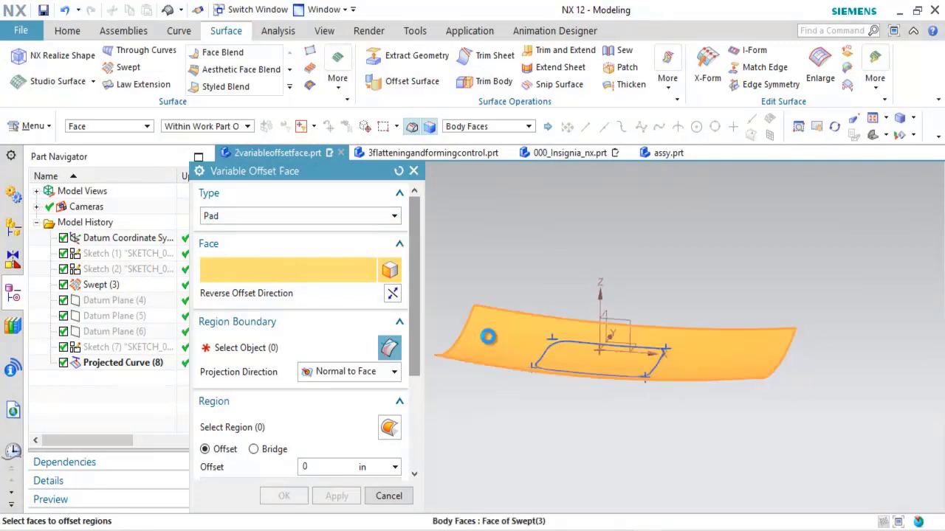
{"action": "left_click", "coordinate": [517, 347]}
{"action": "middle_click_drag", "start_coordinate": [443, 339], "coordinate": [544, 327]}
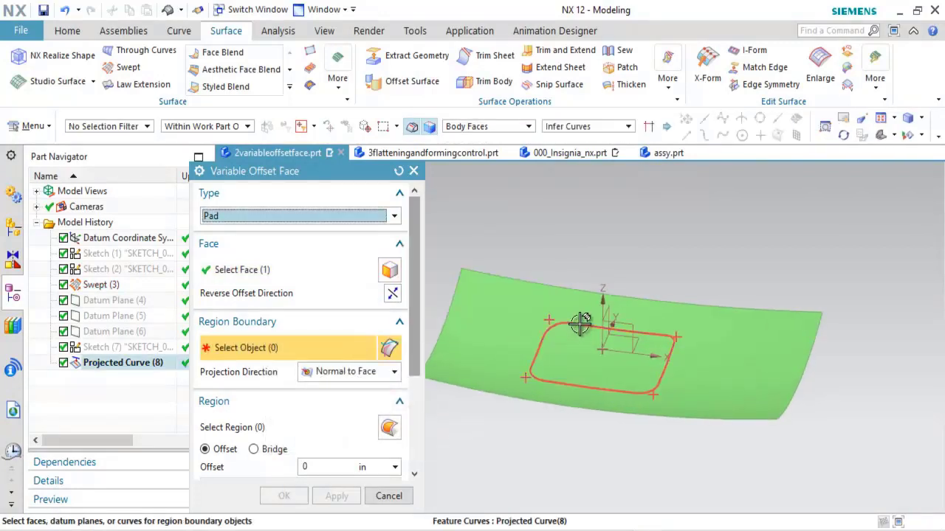
{"action": "left_click", "coordinate": [565, 328]}
{"action": "scroll", "coordinate": [493, 218], "scroll_direction": "down", "scroll_amount": 2}
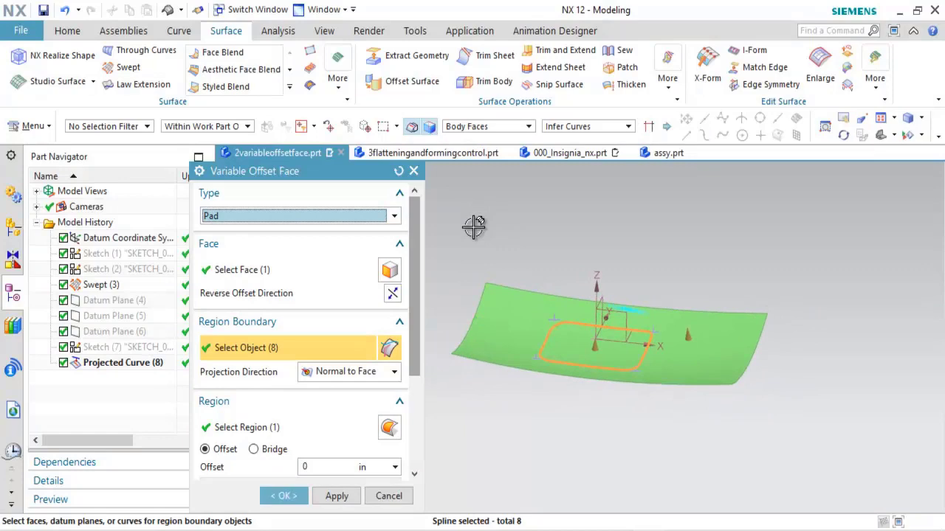
{"action": "middle_click", "coordinate": [592, 337]}
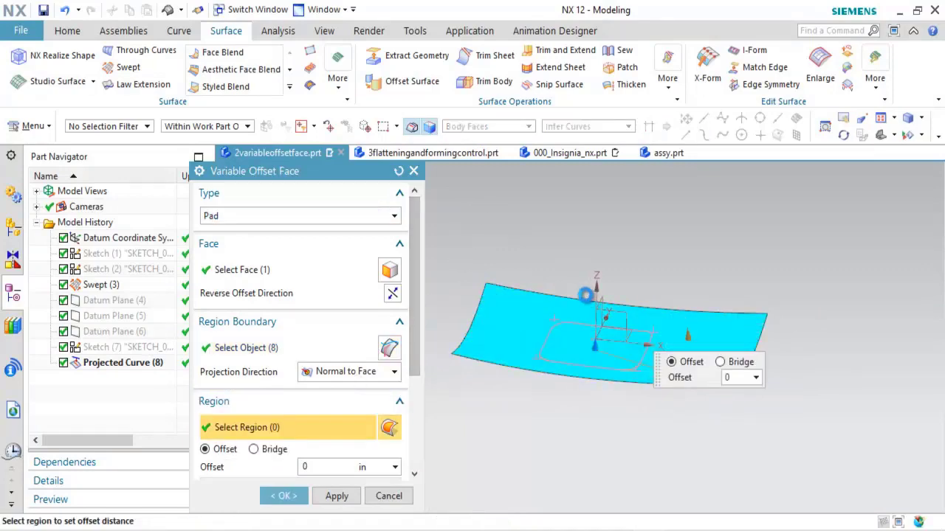
Set a 1.8 offset with Region 1 as Offset and create the pad
{"action": "type", "text": "1.8"}
{"action": "key", "text": "Return"}
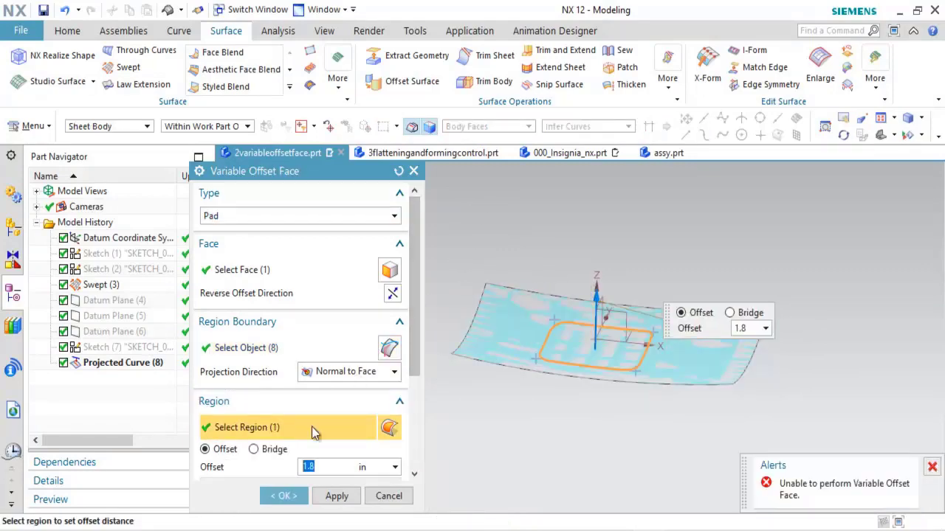
{"action": "left_click_drag", "start_coordinate": [419, 346], "coordinate": [420, 445]}
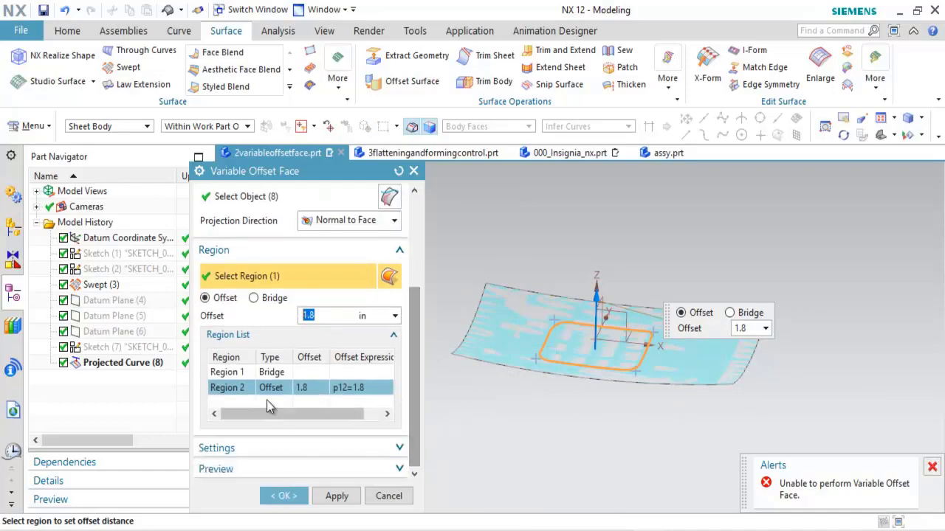
{"action": "left_click", "coordinate": [230, 373]}
{"action": "left_click", "coordinate": [244, 388]}
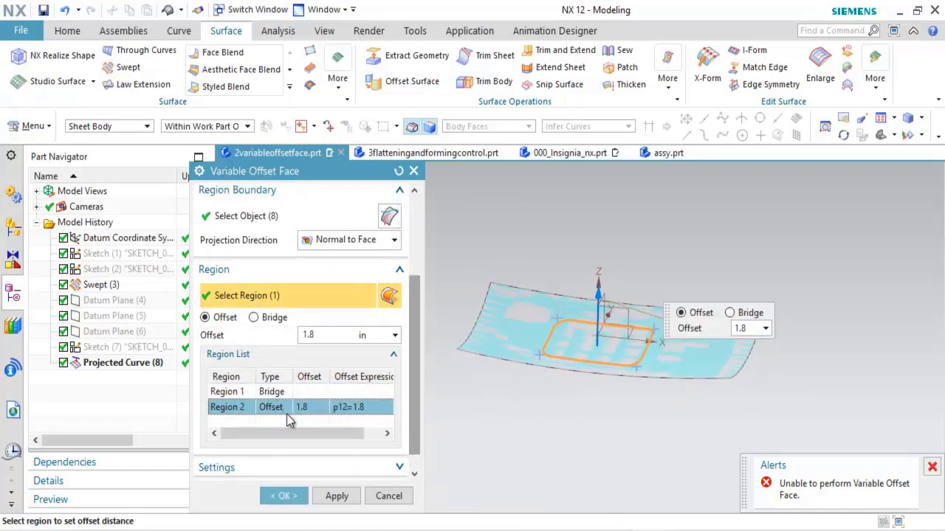
{"action": "left_click", "coordinate": [249, 397]}
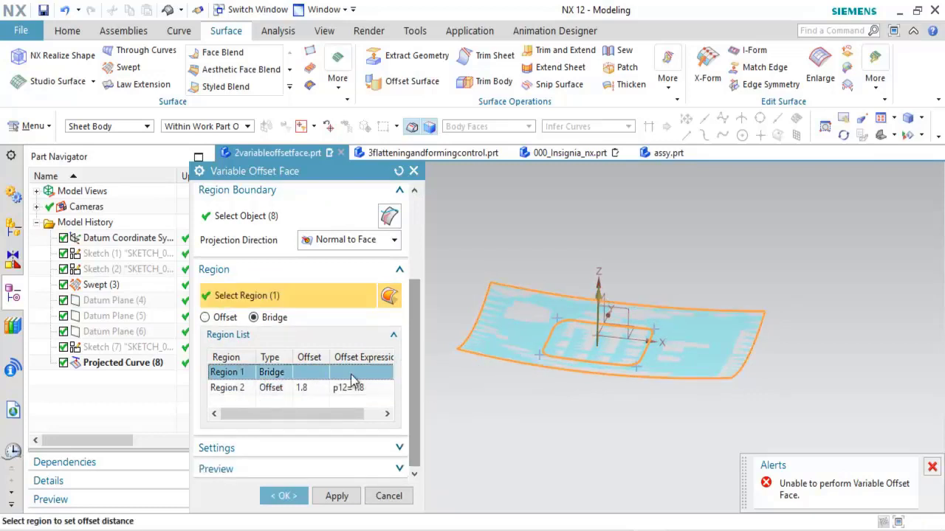
{"action": "left_click", "coordinate": [205, 316]}
{"action": "middle_click_drag", "start_coordinate": [527, 285], "coordinate": [509, 253]}
{"action": "key", "text": "Home"}
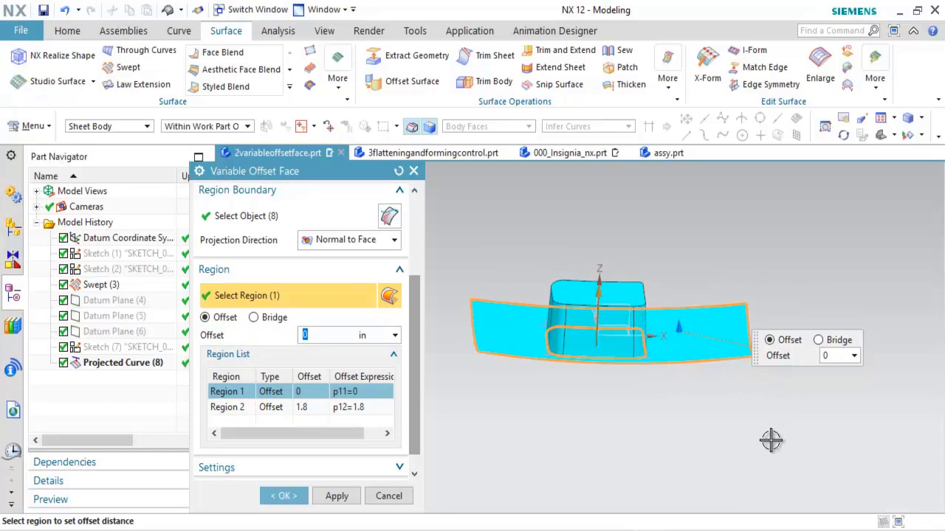
{"action": "key", "text": "End"}
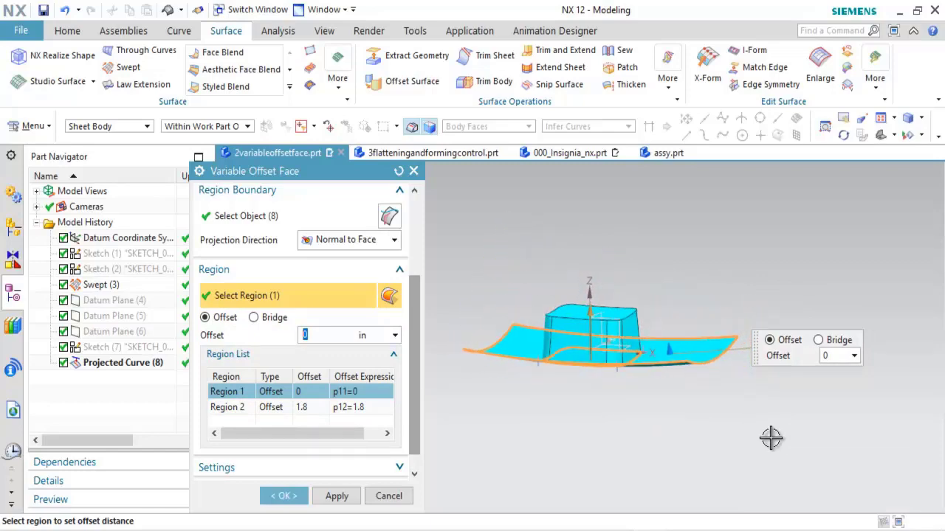
{"action": "left_click", "coordinate": [286, 496]}
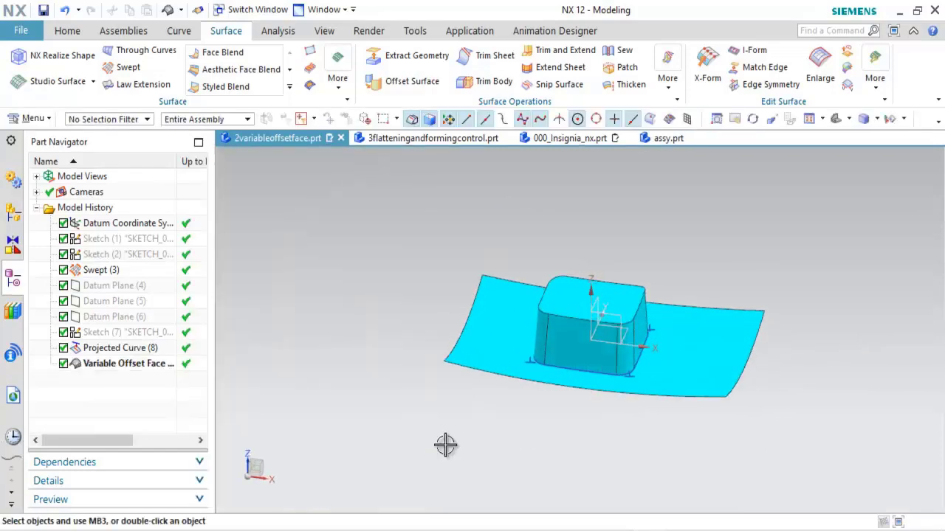
Hide the Swept (3) body and return to the trimetric view
{"action": "middle_click_drag", "start_coordinate": [483, 327], "coordinate": [155, 367]}
{"action": "right_click", "coordinate": [111, 270]}
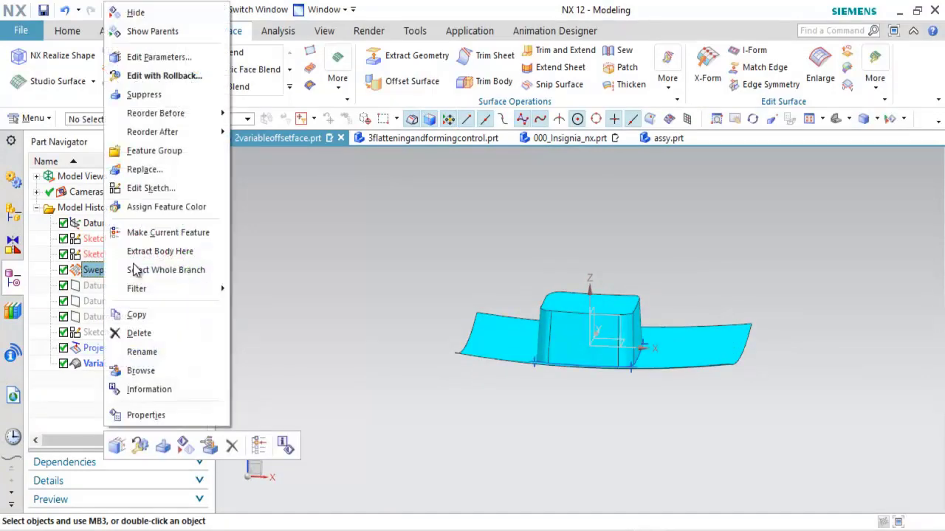
{"action": "left_click", "coordinate": [141, 12]}
{"action": "key", "text": "Home"}
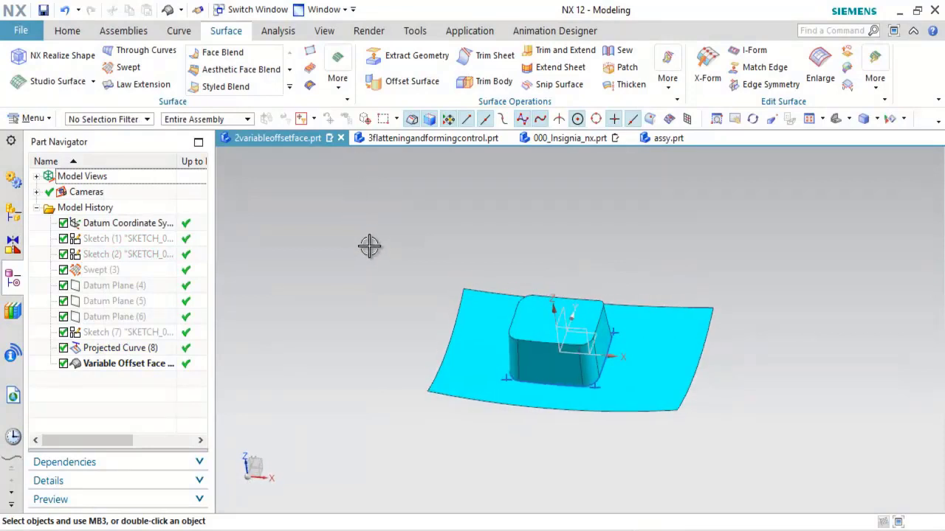
In the flattening part, start Flattening and Forming using all 17 tray body faces
{"action": "left_click", "coordinate": [385, 141]}
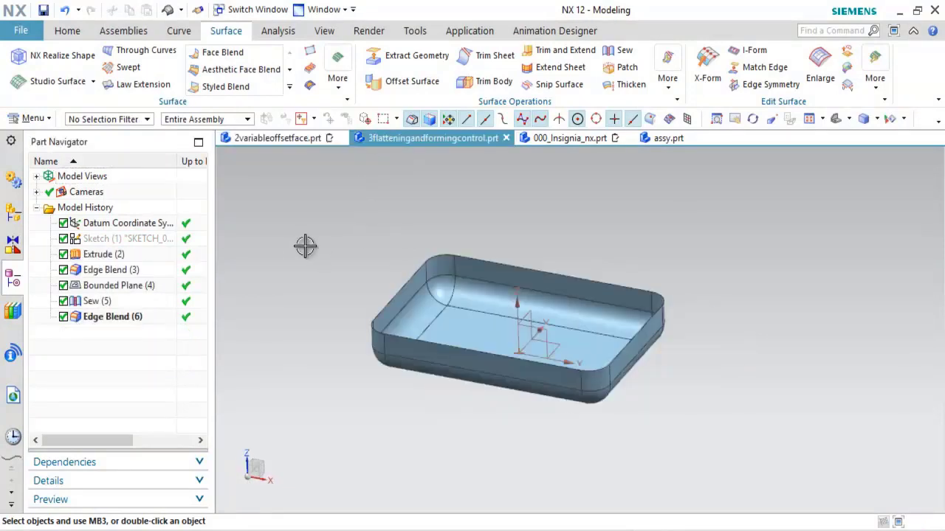
{"action": "scroll", "coordinate": [297, 243], "scroll_direction": "up", "scroll_amount": 2}
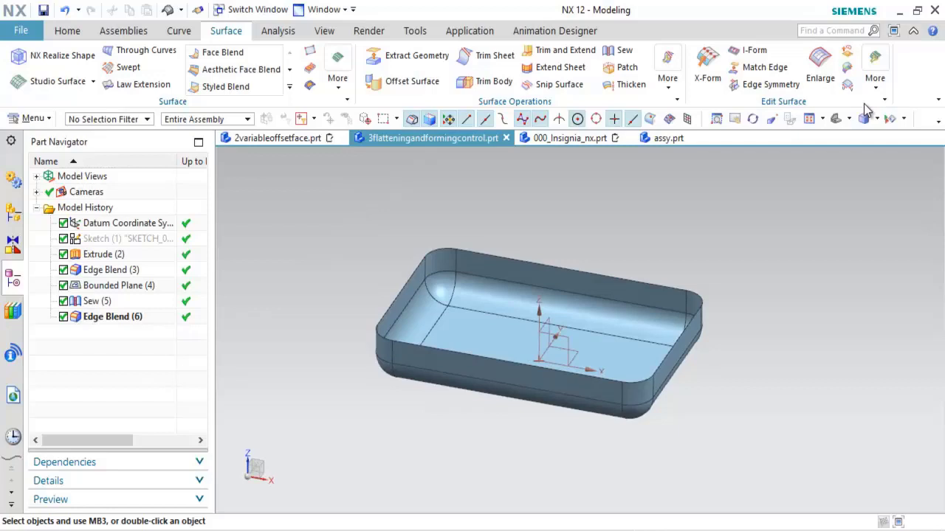
{"action": "left_click", "coordinate": [875, 74]}
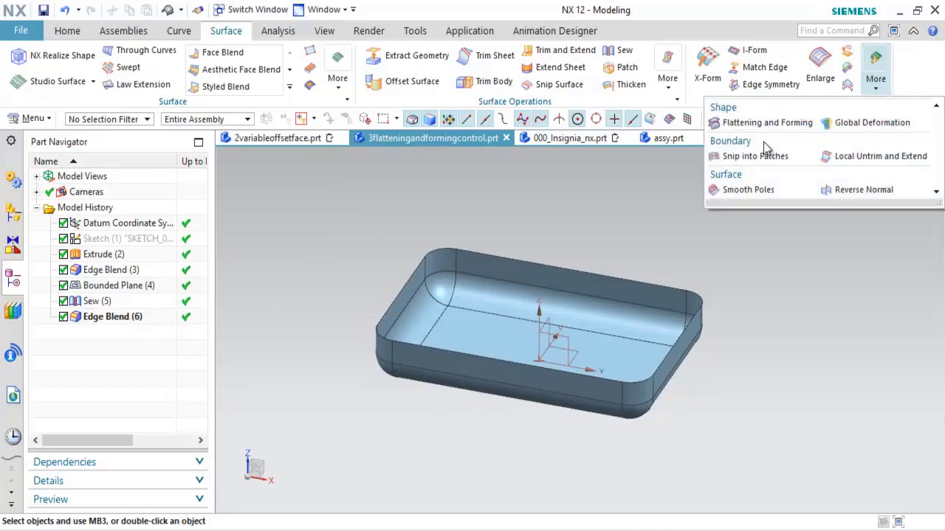
{"action": "left_click", "coordinate": [766, 123]}
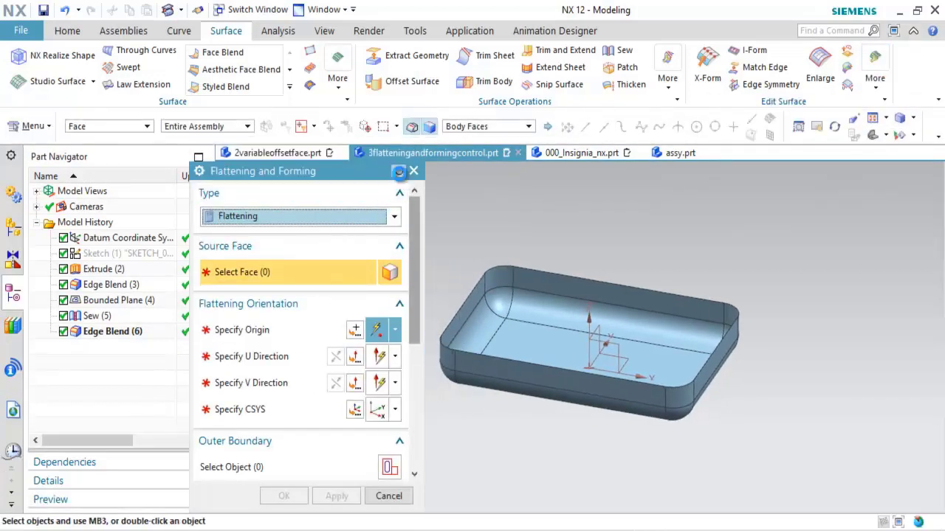
{"action": "left_click", "coordinate": [476, 127]}
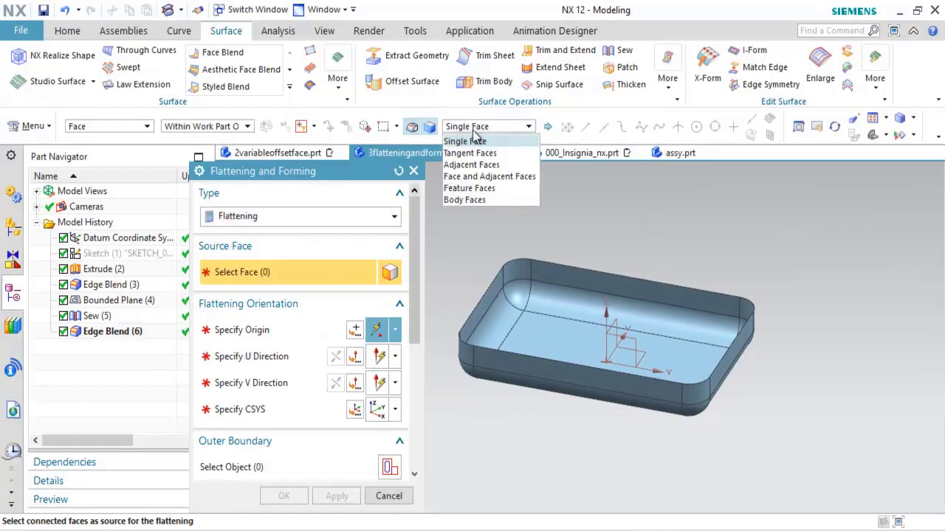
{"action": "left_click", "coordinate": [468, 197]}
{"action": "left_click", "coordinate": [550, 319]}
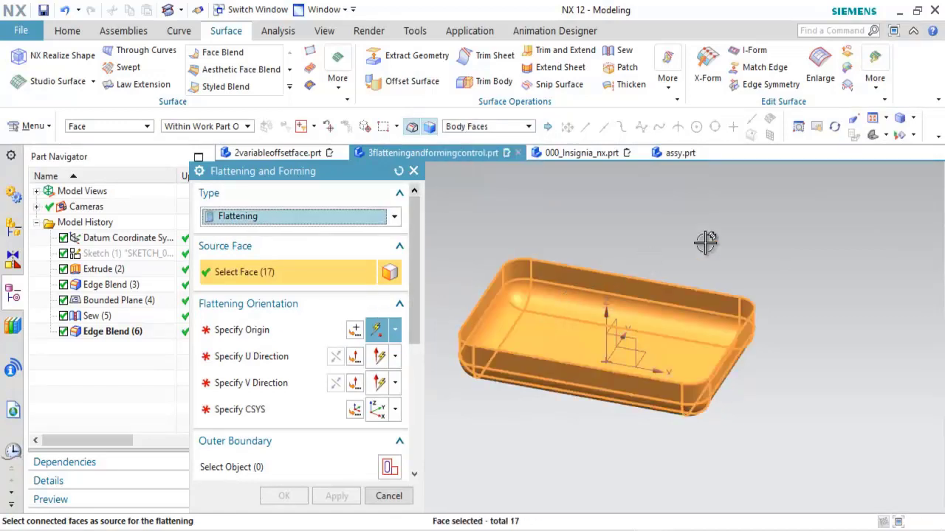
{"action": "middle_click_drag", "start_coordinate": [709, 243], "coordinate": [806, 355]}
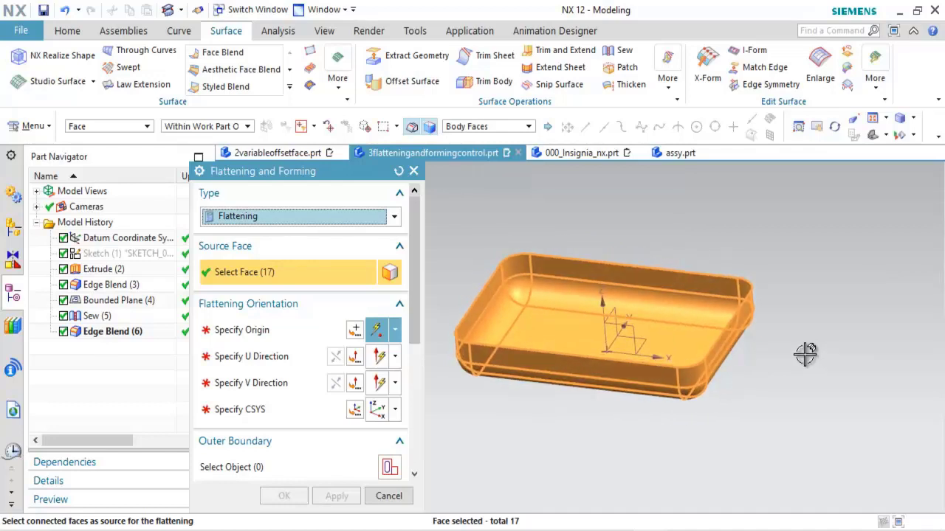
Set the origin on the tray floor with U along the X-axis and confirm
{"action": "left_click", "coordinate": [249, 332]}
{"action": "scroll", "coordinate": [532, 328], "scroll_direction": "up", "scroll_amount": 3}
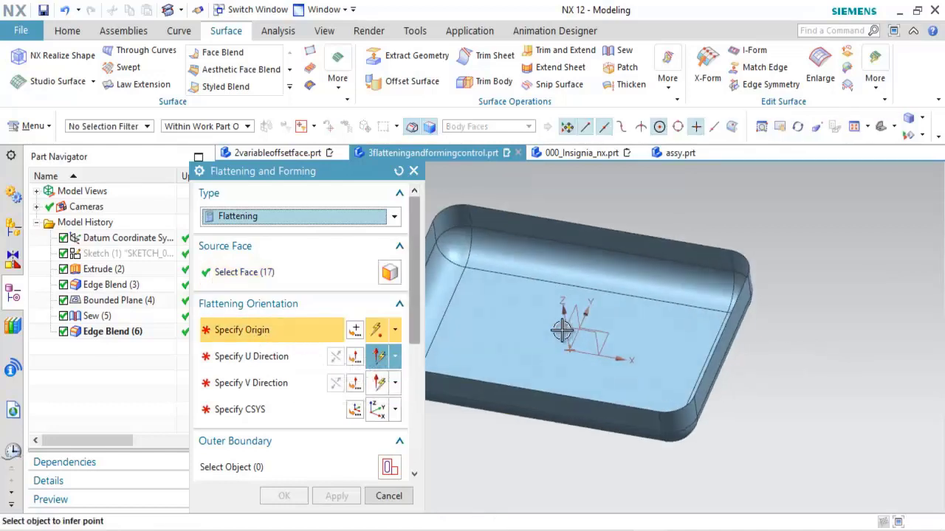
{"action": "left_click", "coordinate": [547, 338]}
{"action": "scroll", "coordinate": [549, 354], "scroll_direction": "down", "scroll_amount": 2}
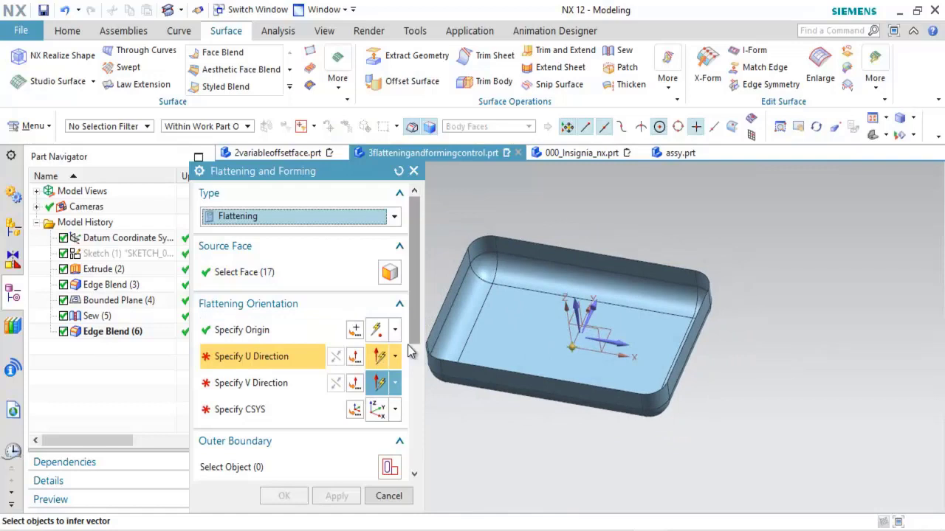
{"action": "left_click", "coordinate": [627, 342]}
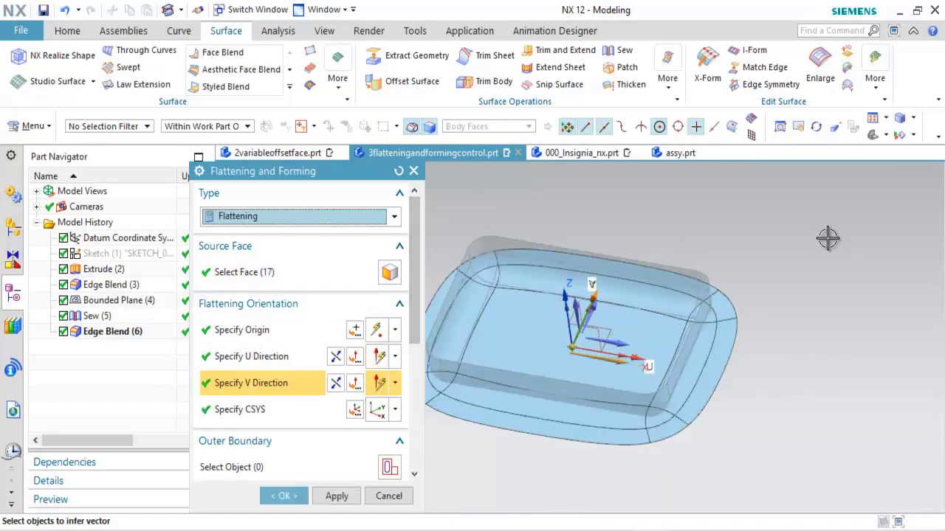
{"action": "middle_click_drag", "start_coordinate": [829, 291], "coordinate": [845, 280]}
{"action": "key", "text": "Home"}
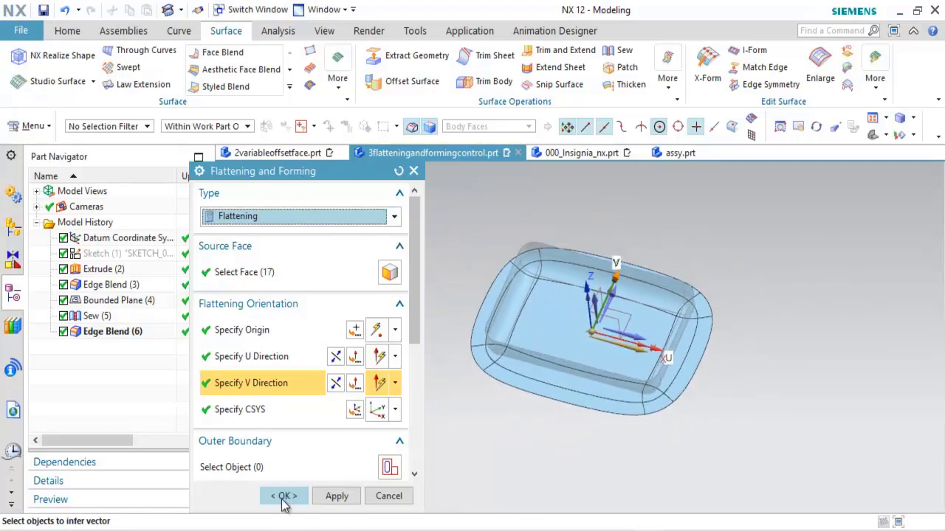
{"action": "left_click", "coordinate": [284, 496]}
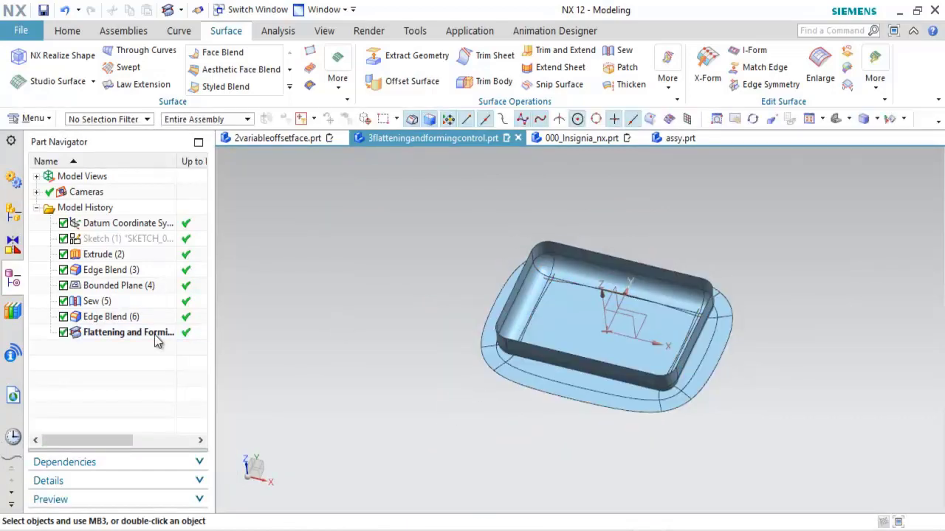
Hide Edge Blend (6), then undo twice to restore the solid and drop the flattening
{"action": "right_click", "coordinate": [126, 319]}
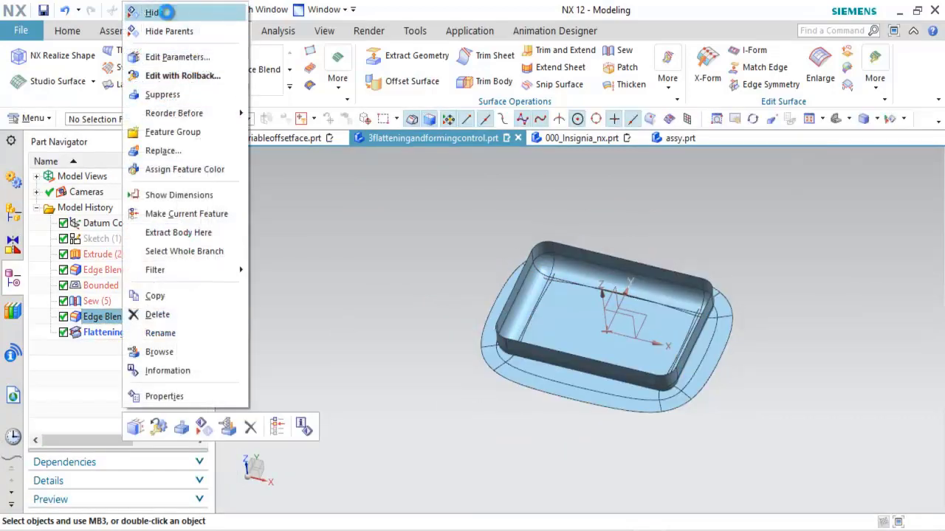
{"action": "left_click", "coordinate": [174, 11]}
{"action": "key", "text": "Home"}
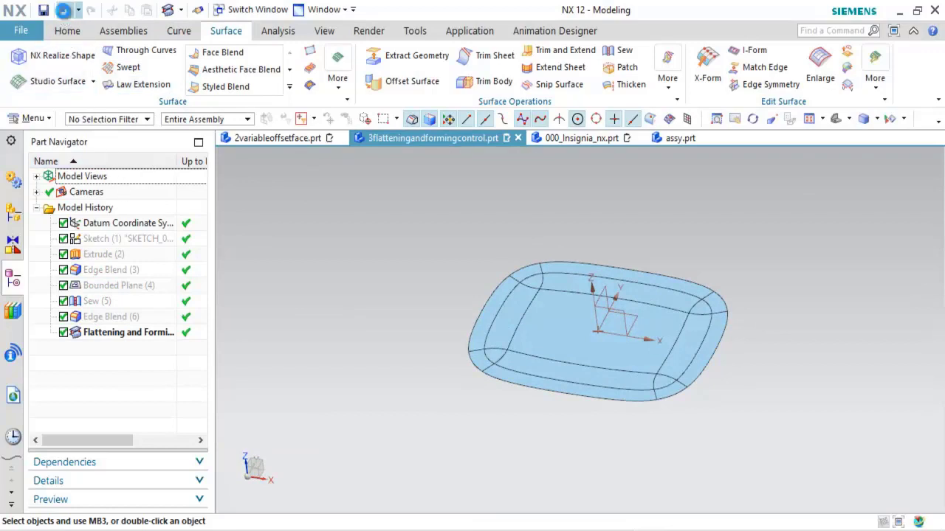
{"action": "left_click", "coordinate": [65, 10]}
{"action": "left_click", "coordinate": [65, 10]}
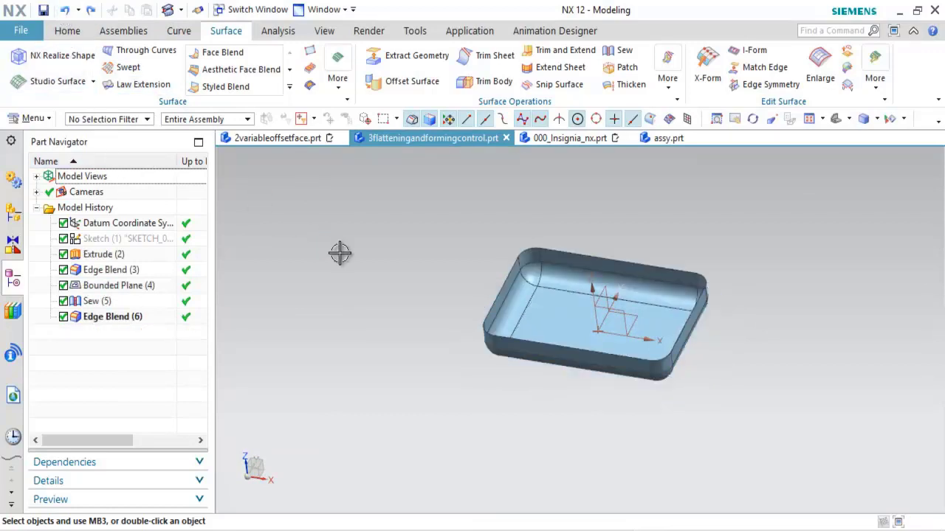
Start Flattening and Forming on the tray faces and define its origin, U and V directions
{"action": "left_click", "coordinate": [876, 80]}
{"action": "left_click", "coordinate": [771, 123]}
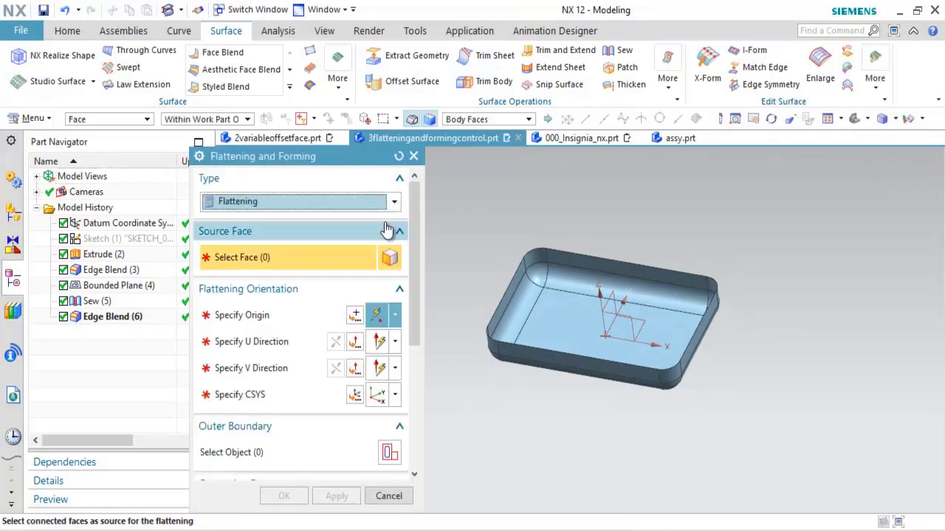
{"action": "left_click", "coordinate": [492, 304]}
{"action": "left_click", "coordinate": [302, 321]}
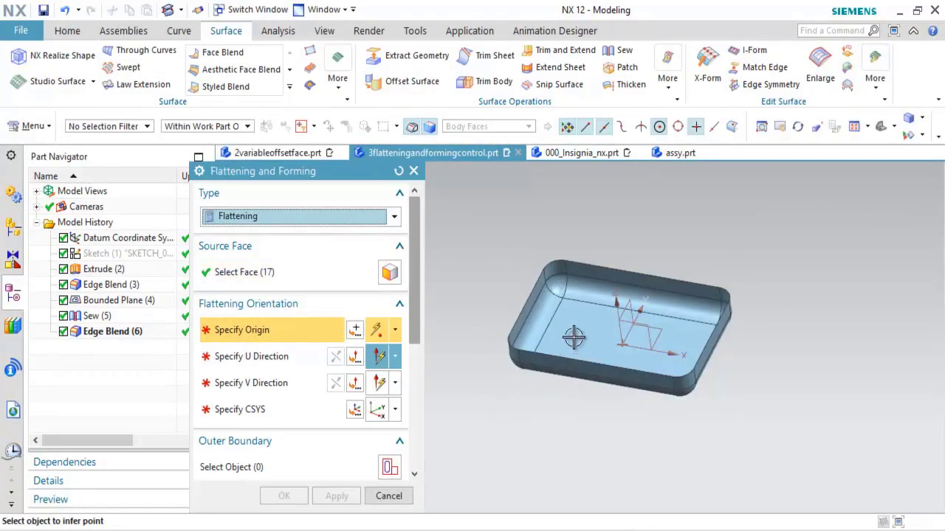
{"action": "middle_click", "coordinate": [492, 325]}
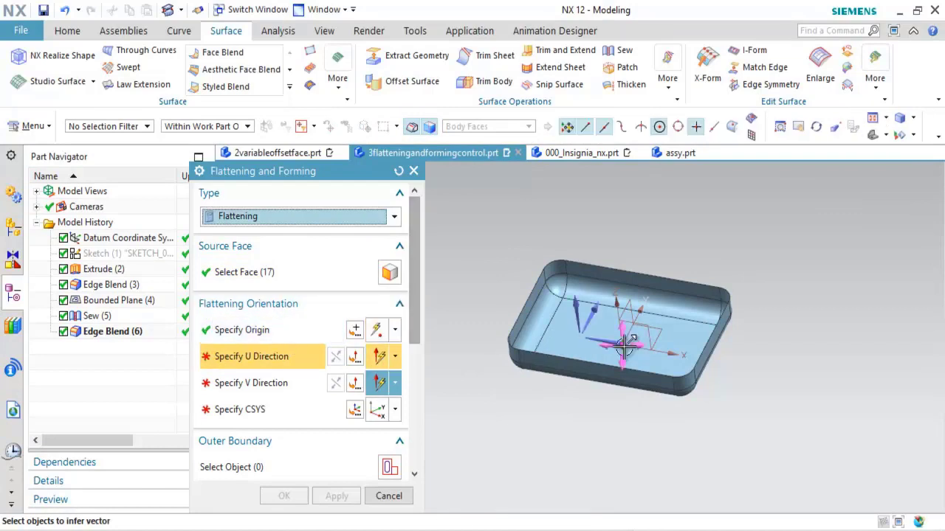
{"action": "left_click", "coordinate": [266, 330]}
{"action": "left_click", "coordinate": [251, 357]}
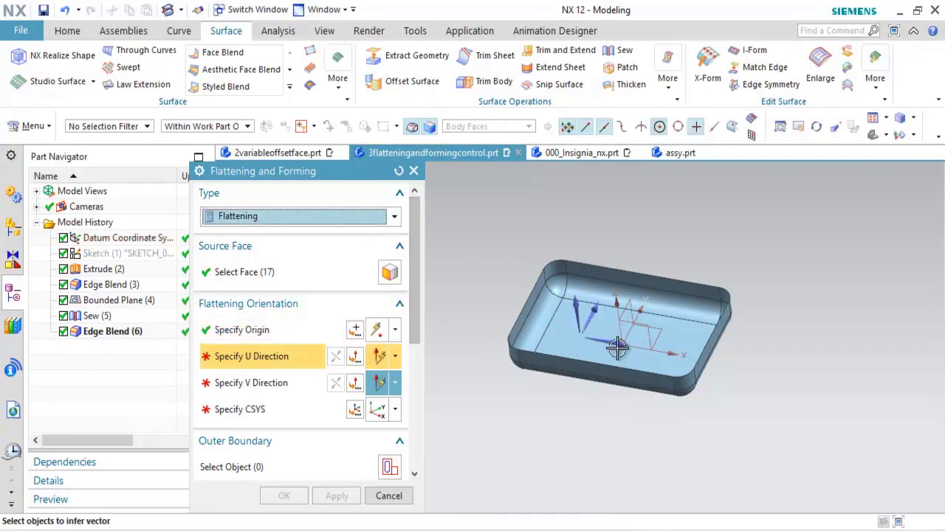
{"action": "middle_click", "coordinate": [595, 443]}
{"action": "scroll", "coordinate": [285, 420], "scroll_direction": "down", "scroll_amount": 3}
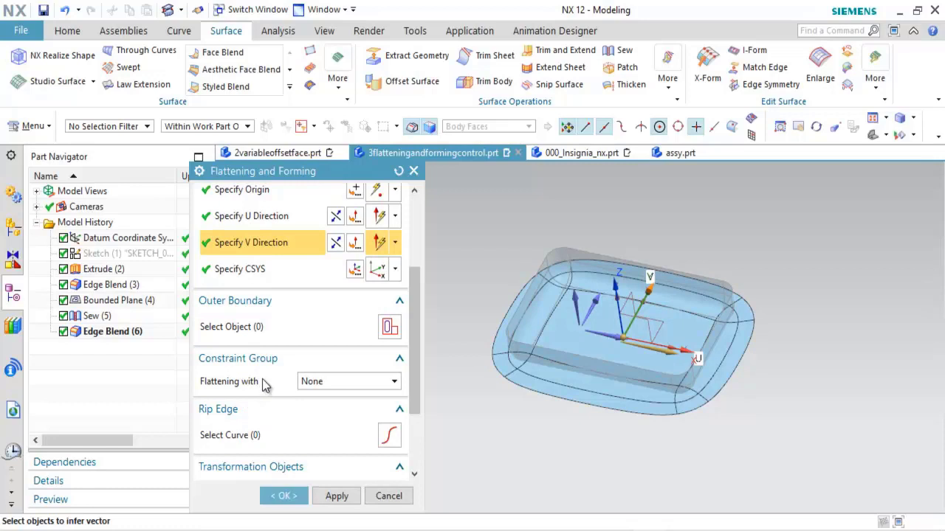
Pick the first corner blend edges as rip edges
{"action": "left_click", "coordinate": [262, 432]}
{"action": "scroll", "coordinate": [563, 314], "scroll_direction": "up", "scroll_amount": 5}
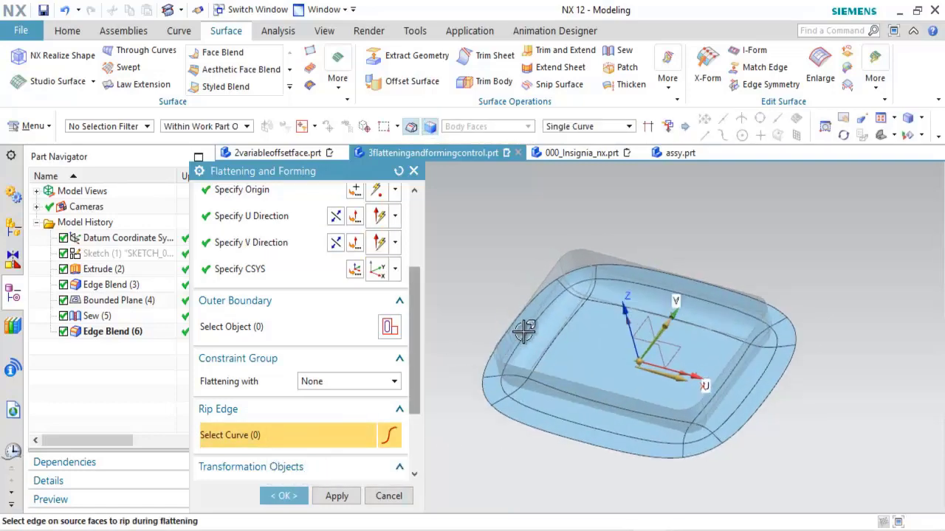
{"action": "scroll", "coordinate": [563, 314], "scroll_direction": "up", "scroll_amount": 2}
{"action": "left_click", "coordinate": [599, 305]}
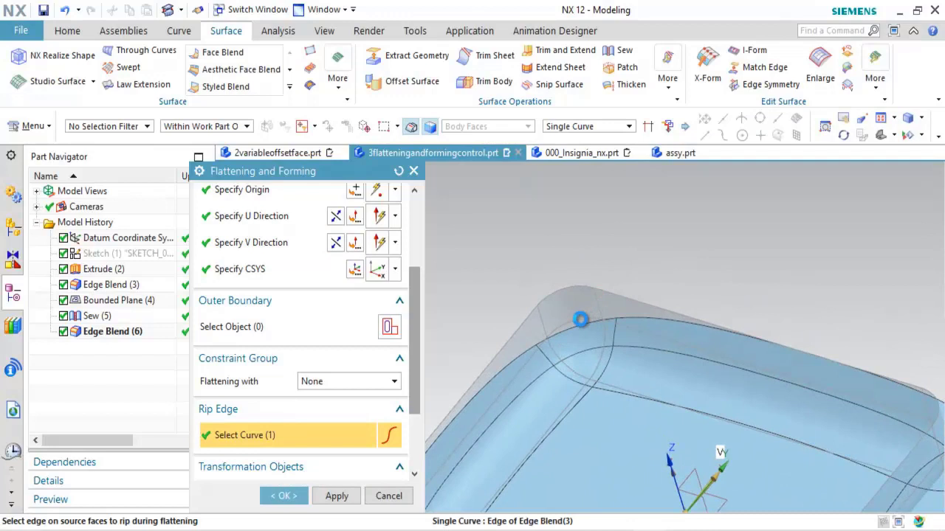
{"action": "left_click", "coordinate": [579, 320]}
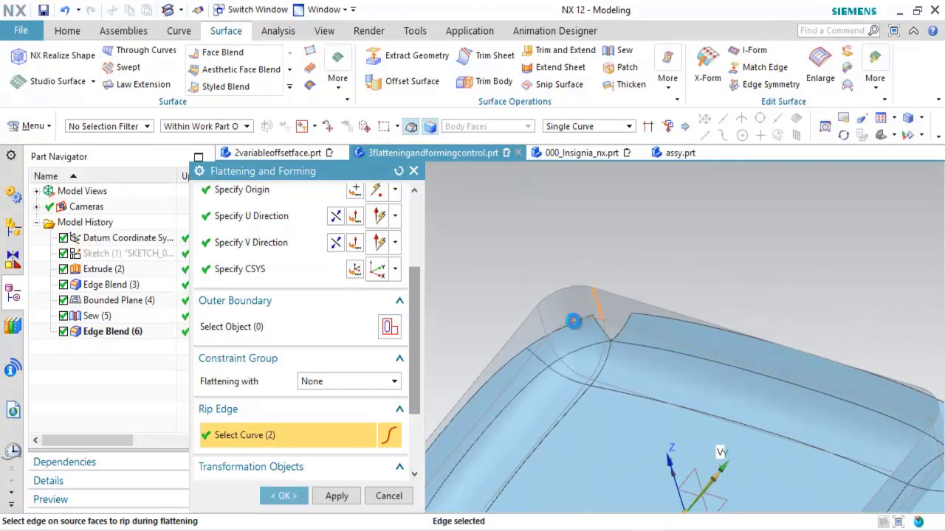
{"action": "left_click", "coordinate": [570, 321]}
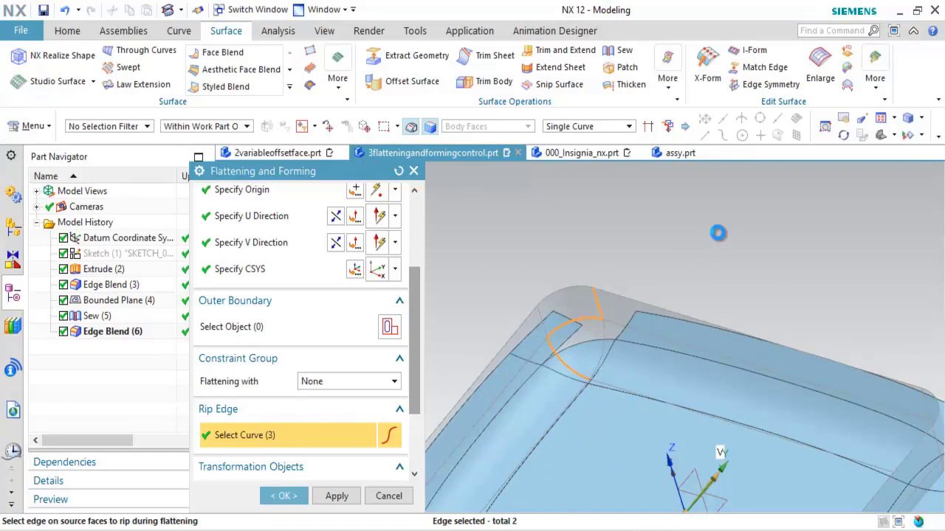
{"action": "middle_click_drag", "start_coordinate": [719, 233], "coordinate": [566, 307]}
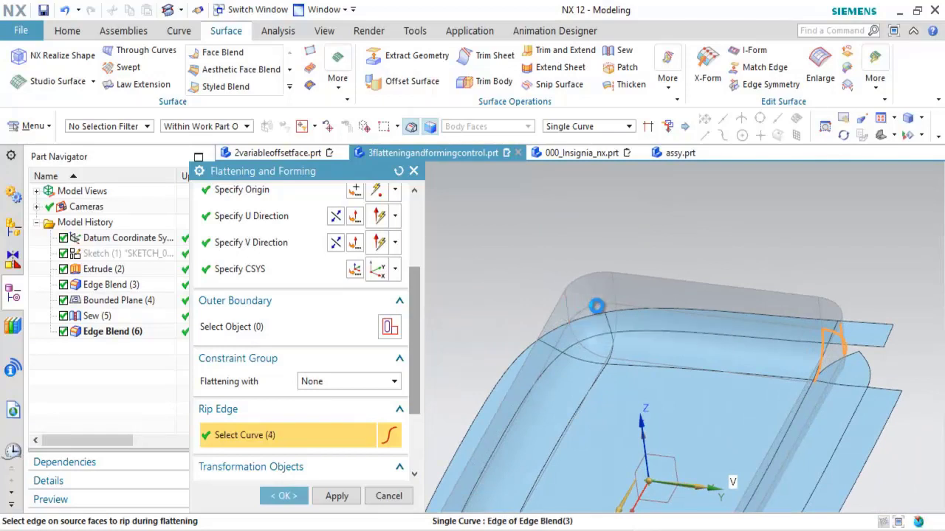
{"action": "left_click", "coordinate": [605, 307]}
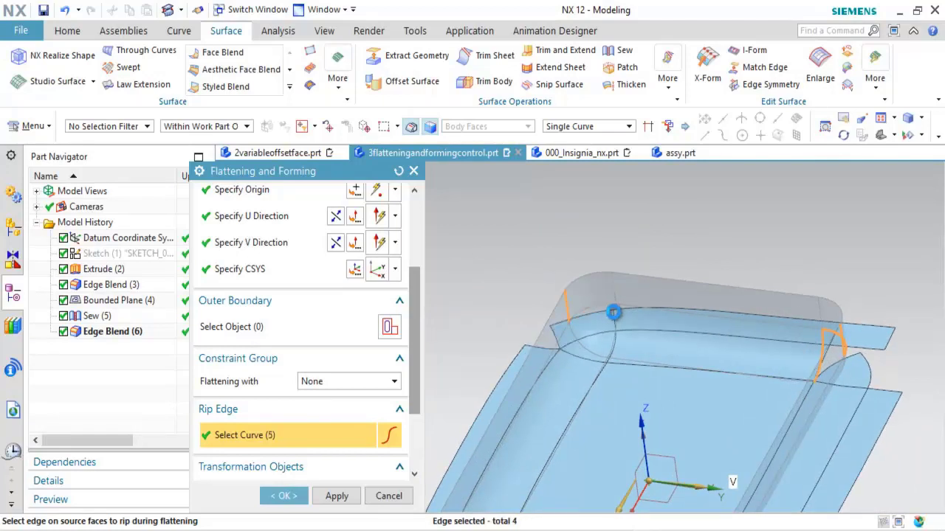
{"action": "left_click", "coordinate": [614, 310]}
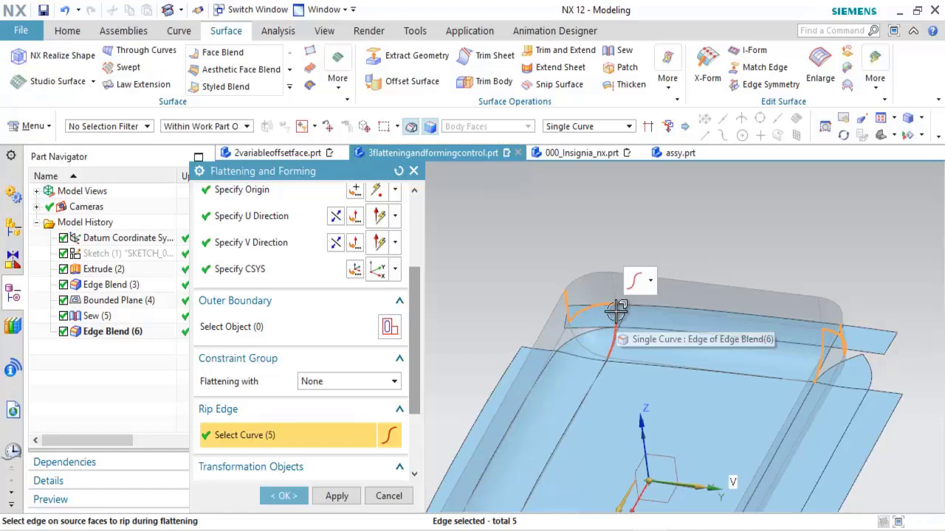
Add the remaining top-corner rip edges, 12 in all, and create the flattening
{"action": "middle_click_drag", "start_coordinate": [858, 373], "coordinate": [749, 266]}
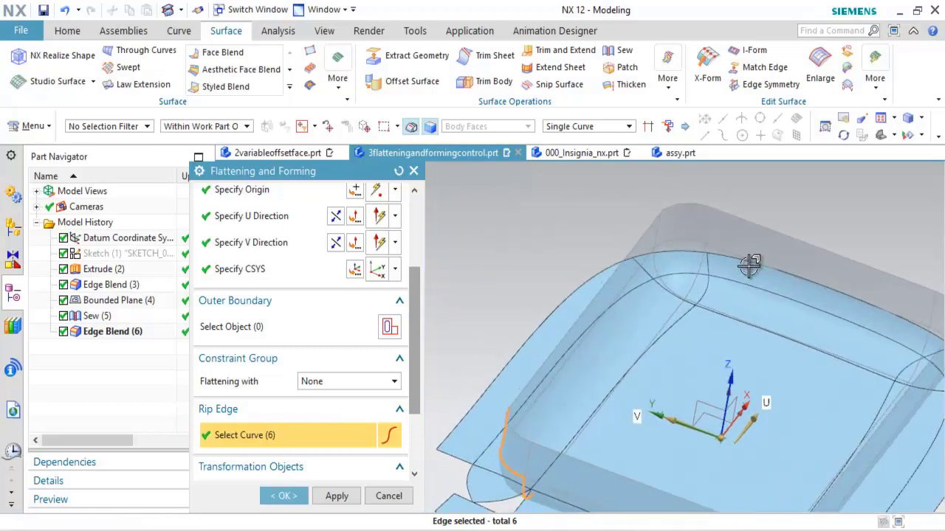
{"action": "left_click", "coordinate": [705, 226]}
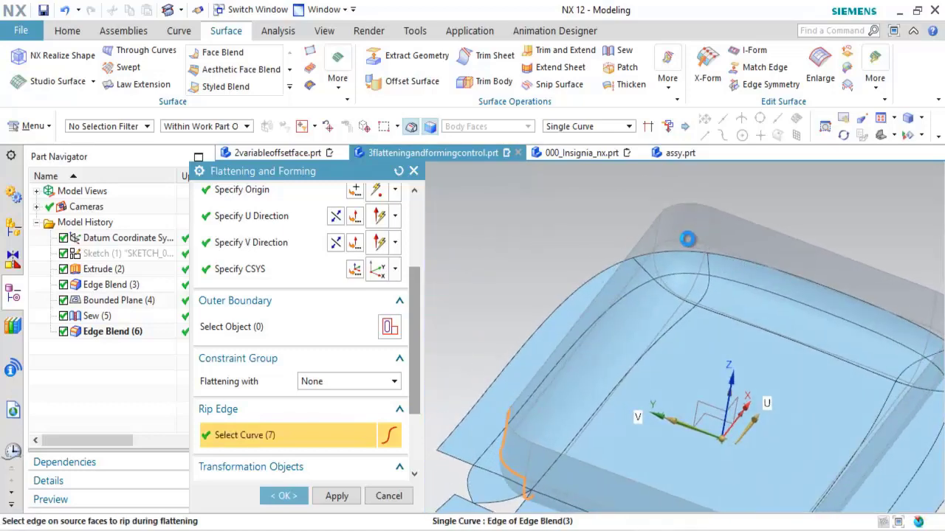
{"action": "left_click", "coordinate": [687, 239]}
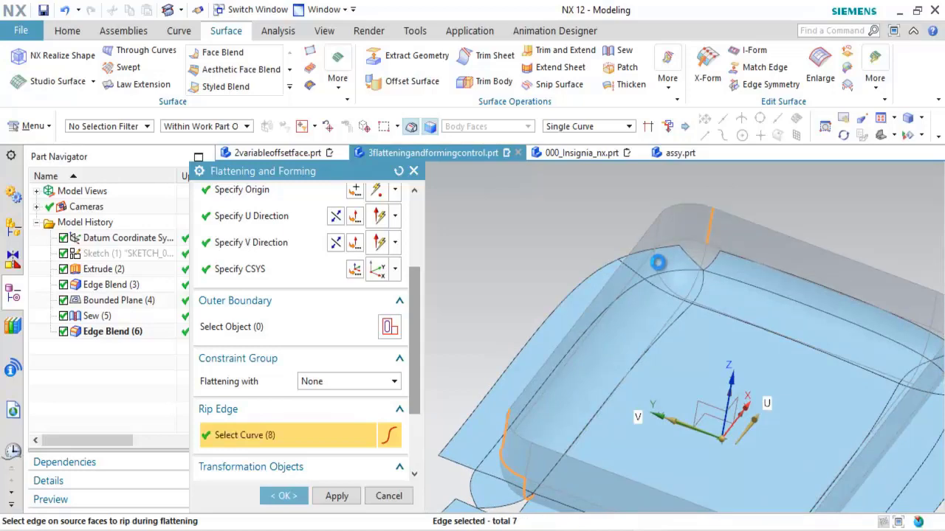
{"action": "left_click", "coordinate": [681, 247]}
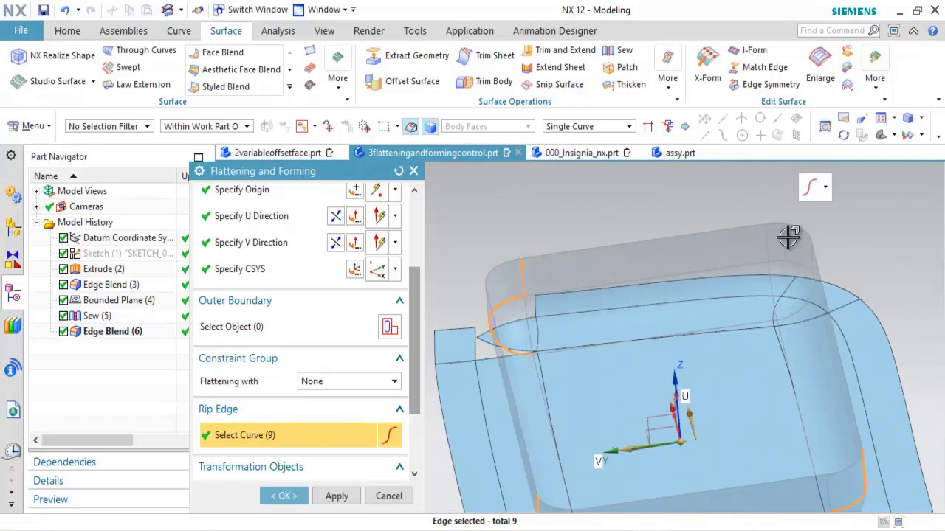
{"action": "left_click", "coordinate": [719, 245]}
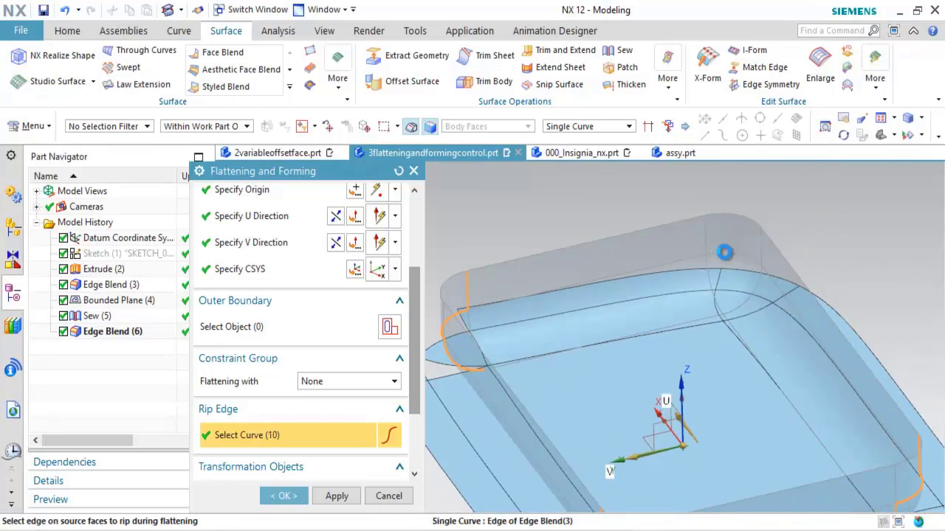
{"action": "left_click", "coordinate": [726, 252]}
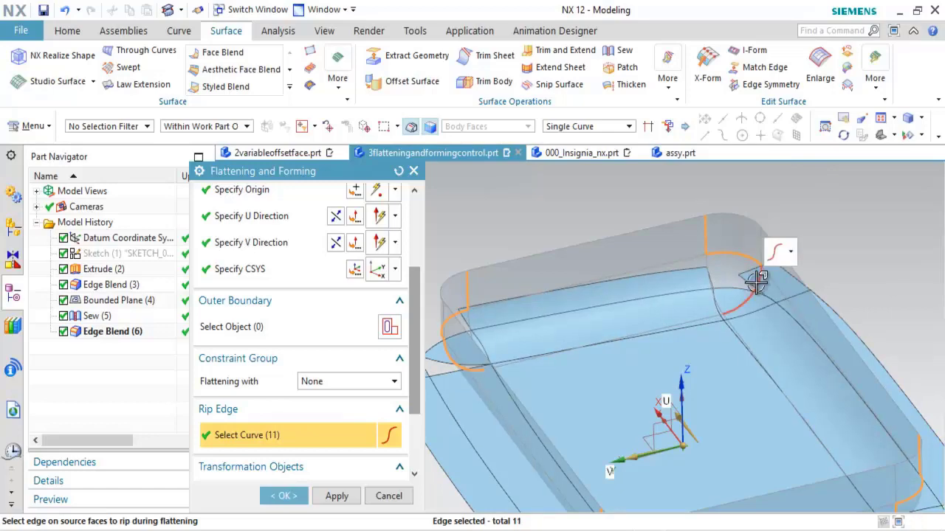
{"action": "left_click", "coordinate": [762, 264]}
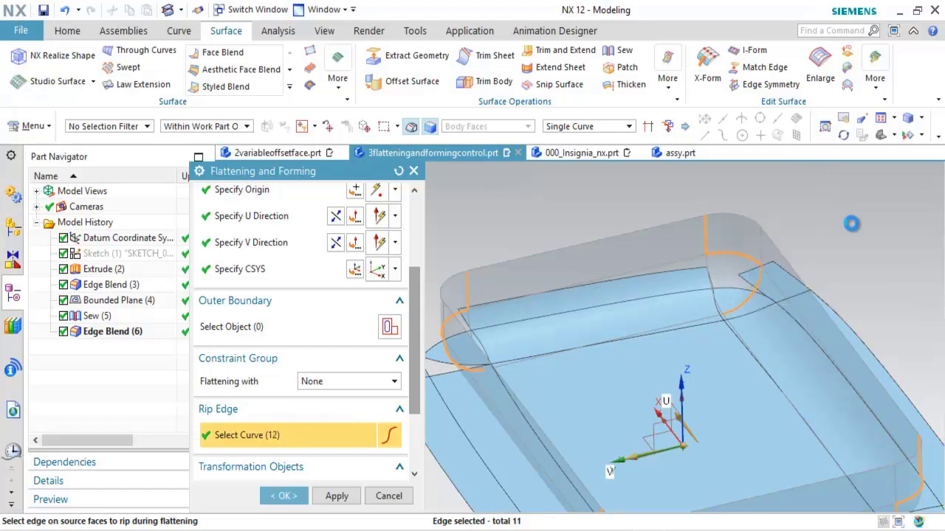
{"action": "middle_click_drag", "start_coordinate": [851, 224], "coordinate": [847, 225]}
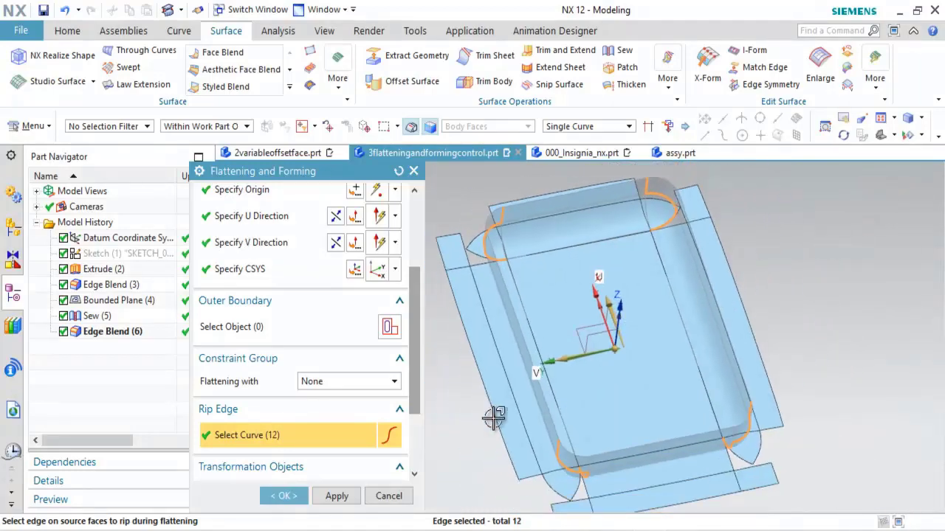
{"action": "left_click", "coordinate": [300, 499]}
Hide Edge Blend (6) and rotate to inspect the flat, corner-ripped sheet
{"action": "right_click", "coordinate": [136, 316]}
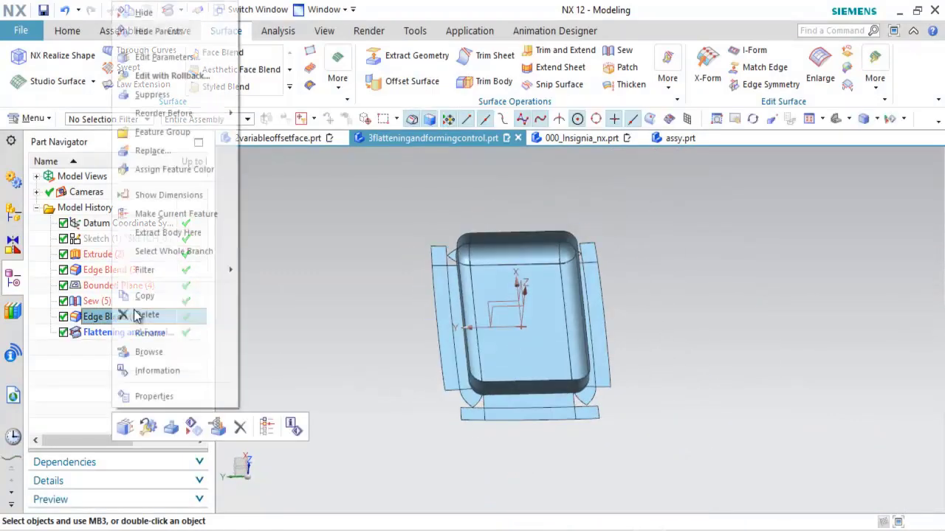
{"action": "left_click", "coordinate": [143, 11]}
{"action": "middle_click_drag", "start_coordinate": [895, 221], "coordinate": [837, 352]}
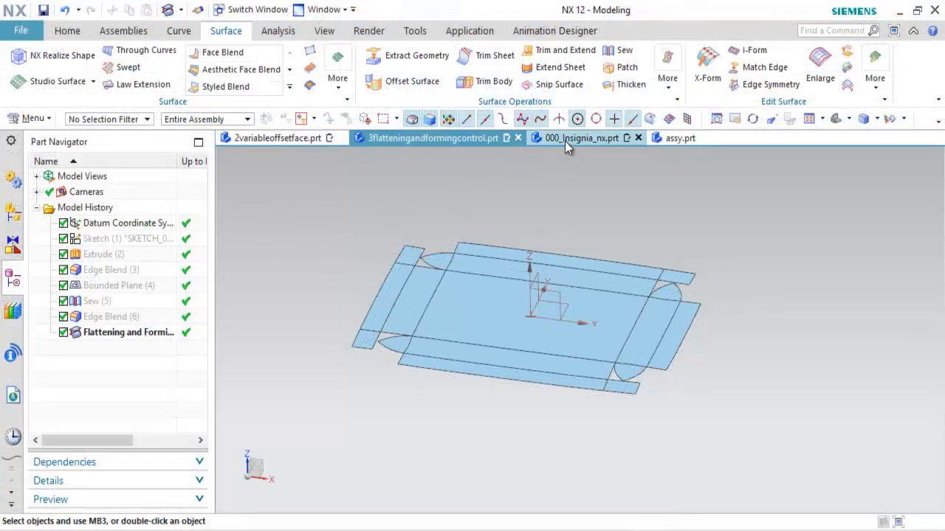
In the 000_Insignia_nx assembly, open the 00_SEATS_nx component as its own part
{"action": "left_click", "coordinate": [567, 139]}
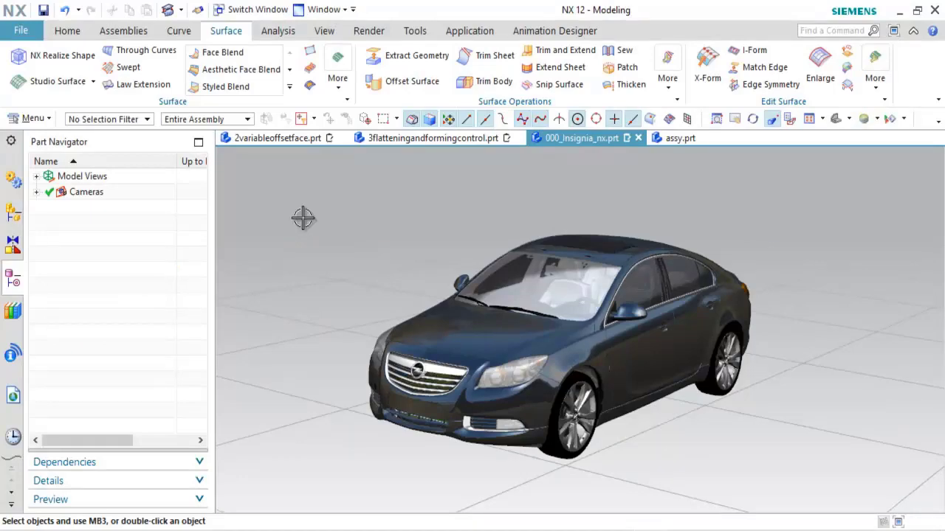
{"action": "left_click", "coordinate": [14, 209]}
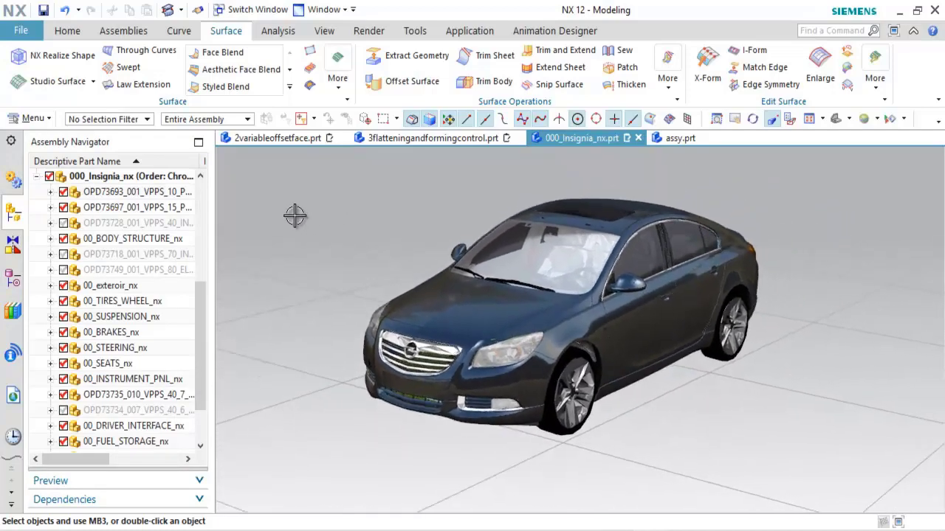
{"action": "left_click_drag", "start_coordinate": [198, 303], "coordinate": [197, 319]}
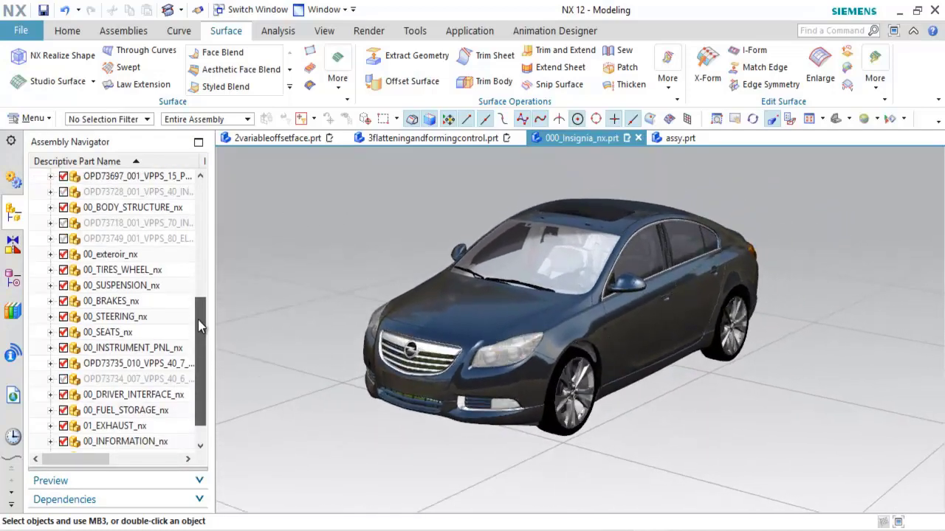
{"action": "left_click", "coordinate": [98, 333]}
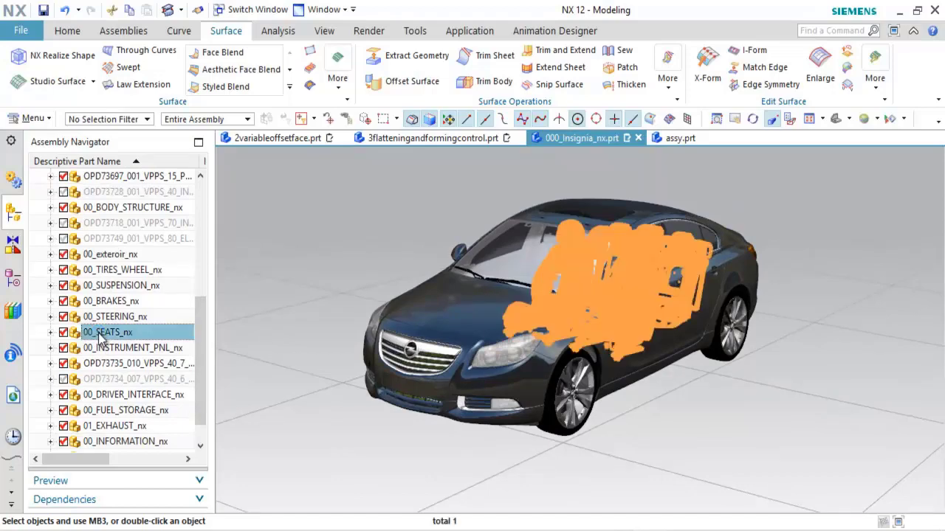
{"action": "right_click", "coordinate": [99, 333]}
{"action": "left_click", "coordinate": [229, 110]}
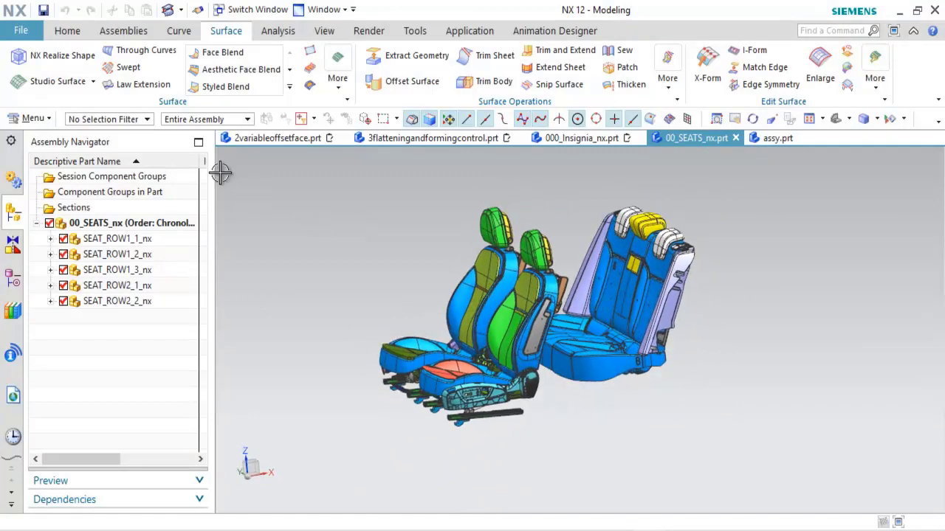
Create Design Review part 00_SEATS_nx_dmu1 with the default name and show its Assembly Navigator
{"action": "left_click", "coordinate": [25, 32]}
{"action": "left_click", "coordinate": [35, 52]}
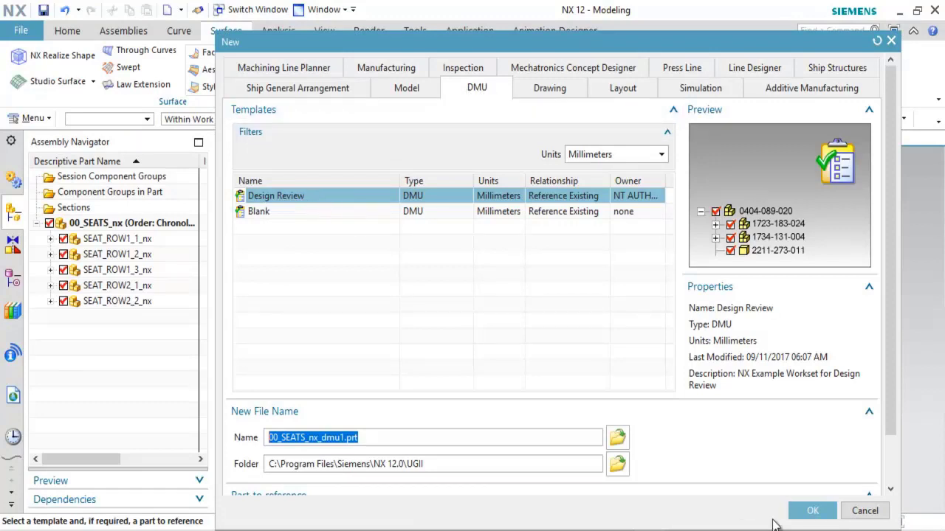
{"action": "left_click", "coordinate": [812, 511]}
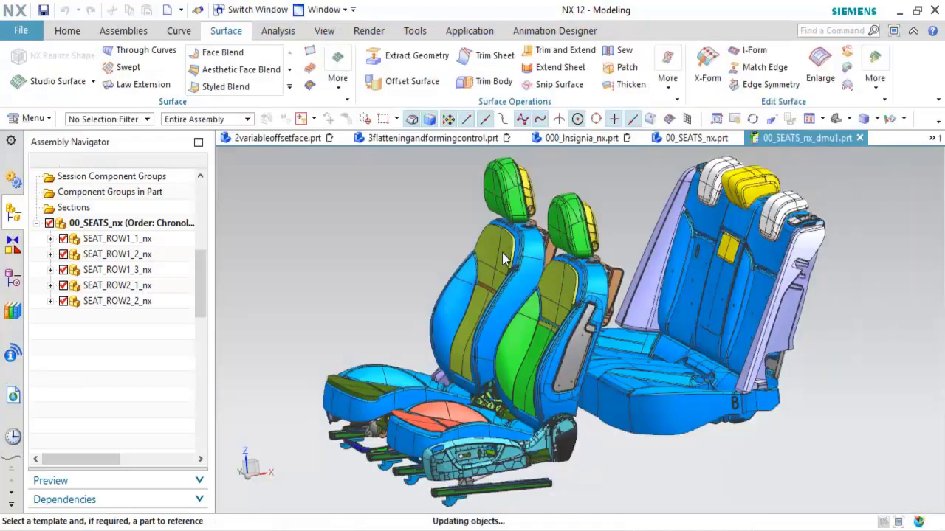
{"action": "left_click", "coordinate": [13, 182]}
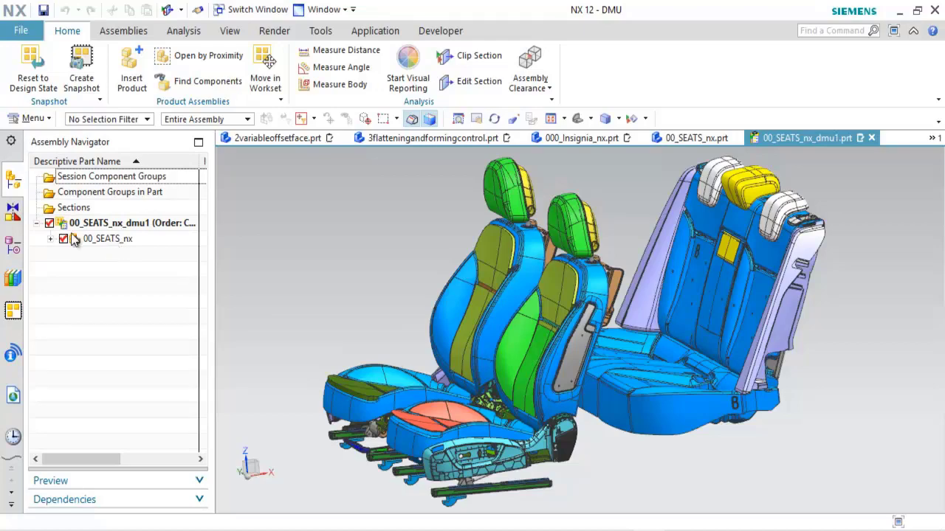
Open the Snapshot Navigator and orient the seats to the Top view
{"action": "left_click", "coordinate": [17, 312]}
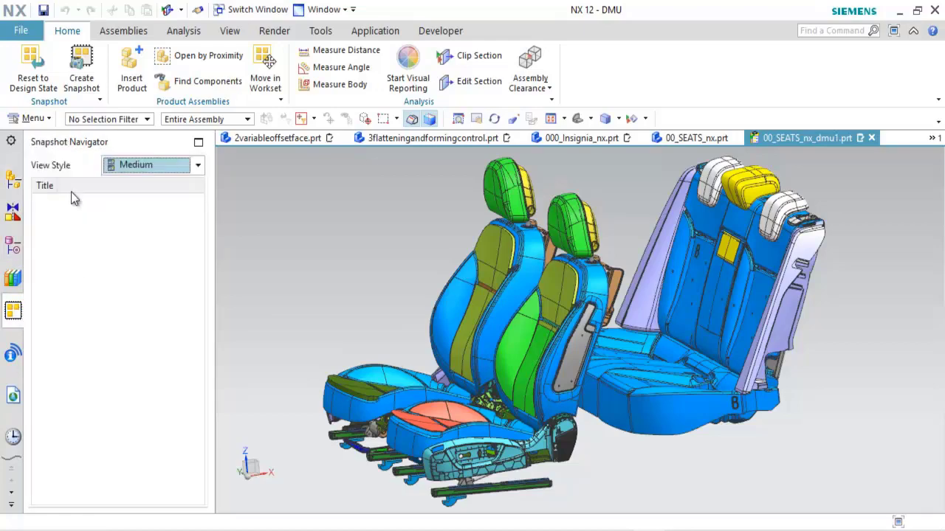
{"action": "scroll", "coordinate": [398, 209], "scroll_direction": "down", "scroll_amount": 5}
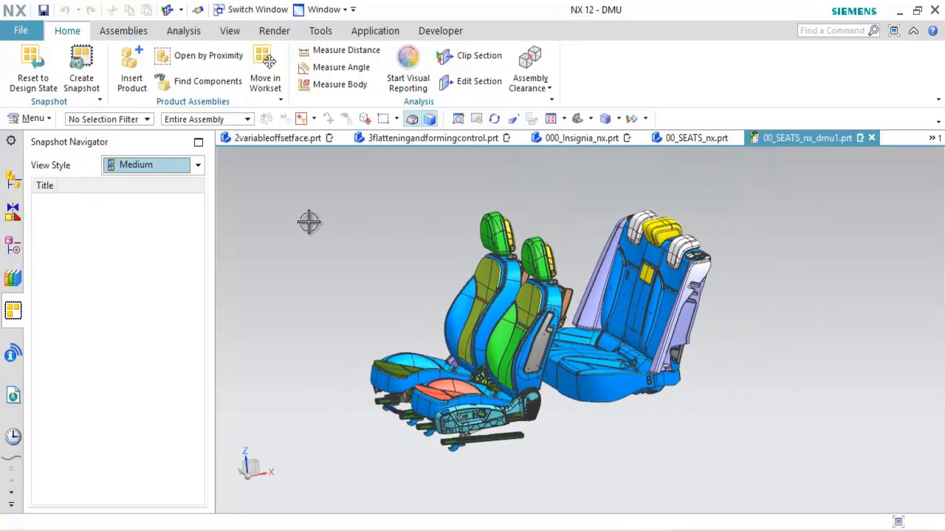
{"action": "right_click", "coordinate": [308, 218]}
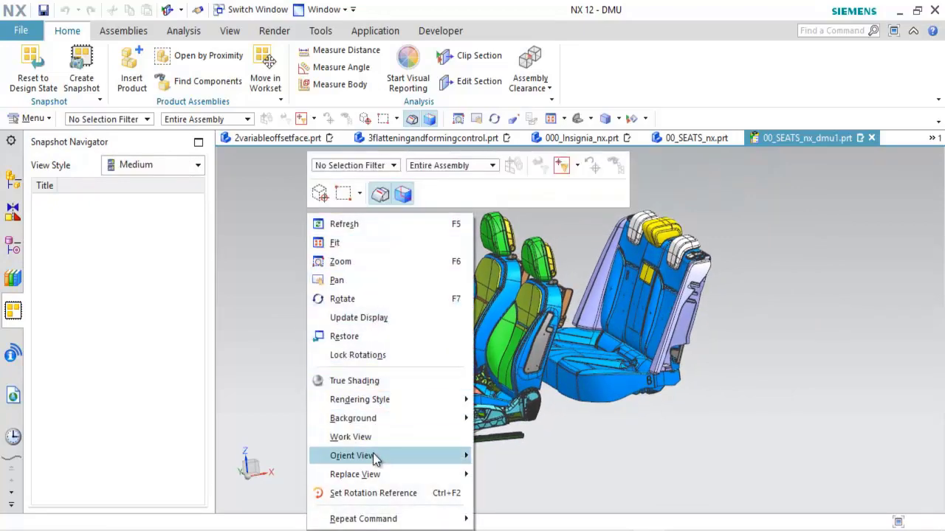
{"action": "mouse_move", "coordinate": [395, 464]}
{"action": "left_click", "coordinate": [502, 399]}
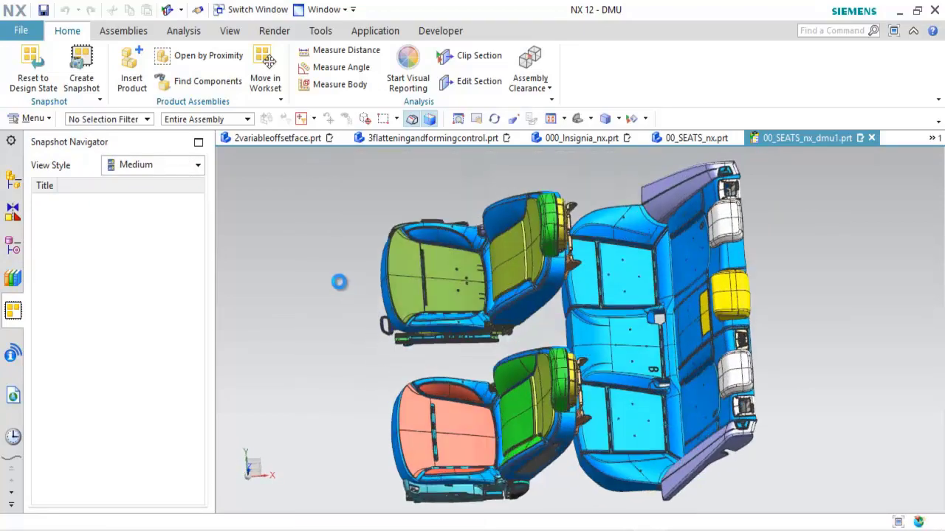
Create a snapshot of this view and rename it 'Top View'
{"action": "scroll", "coordinate": [295, 253], "scroll_direction": "down", "scroll_amount": 1}
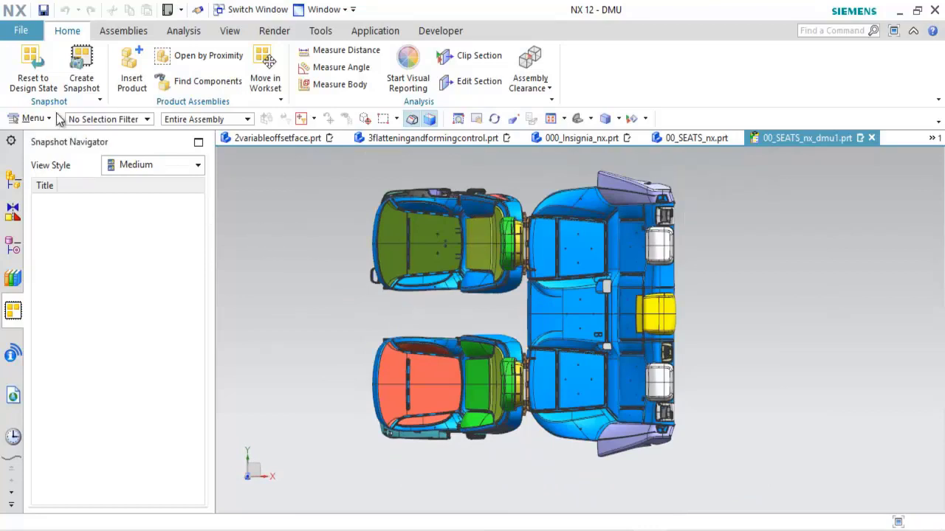
{"action": "left_click", "coordinate": [81, 68]}
{"action": "right_click", "coordinate": [88, 290]}
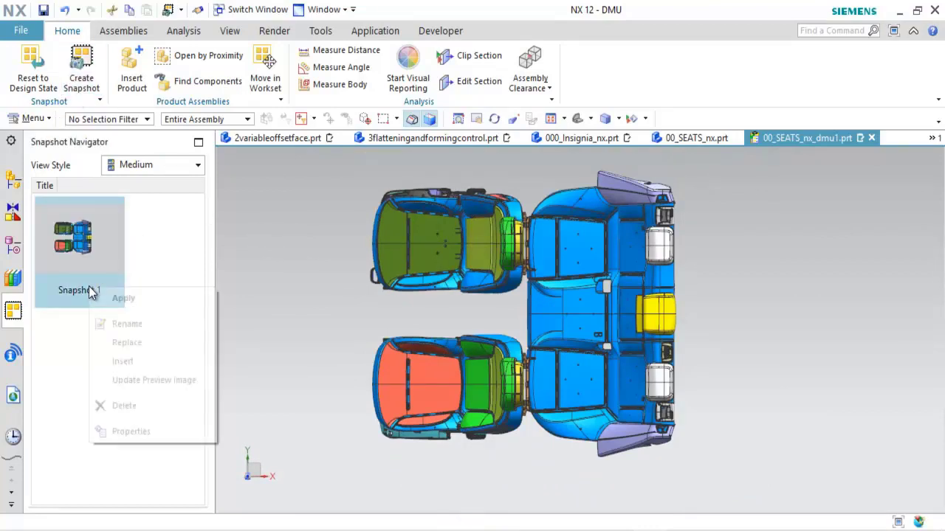
{"action": "left_click", "coordinate": [143, 322]}
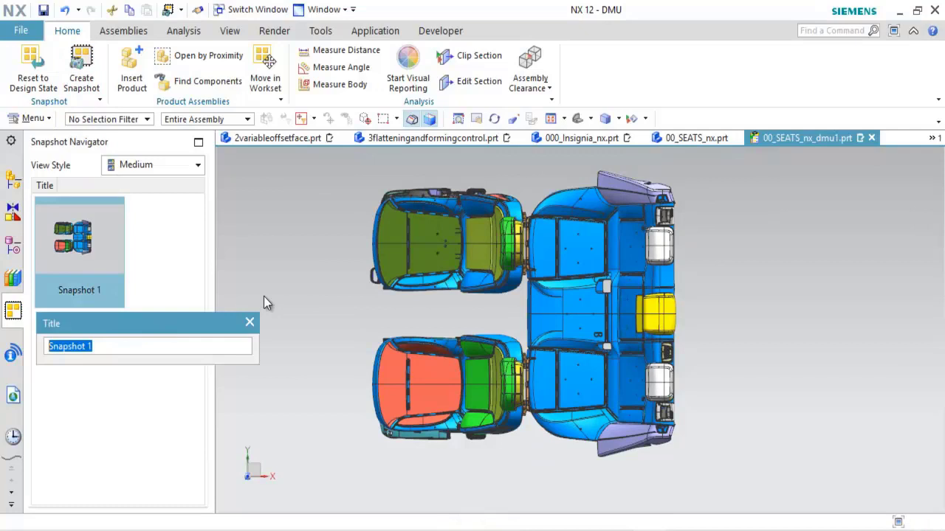
{"action": "type", "text": "Top View"}
{"action": "key", "text": "Return"}
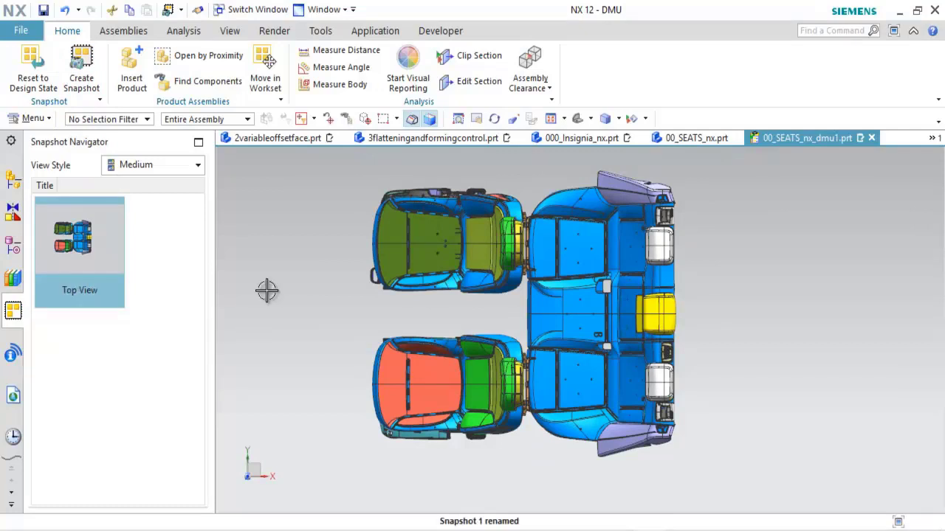
Orient the seats to the Front view and save it as a snapshot named 'Front View'
{"action": "right_click", "coordinate": [267, 292]}
{"action": "mouse_move", "coordinate": [348, 247]}
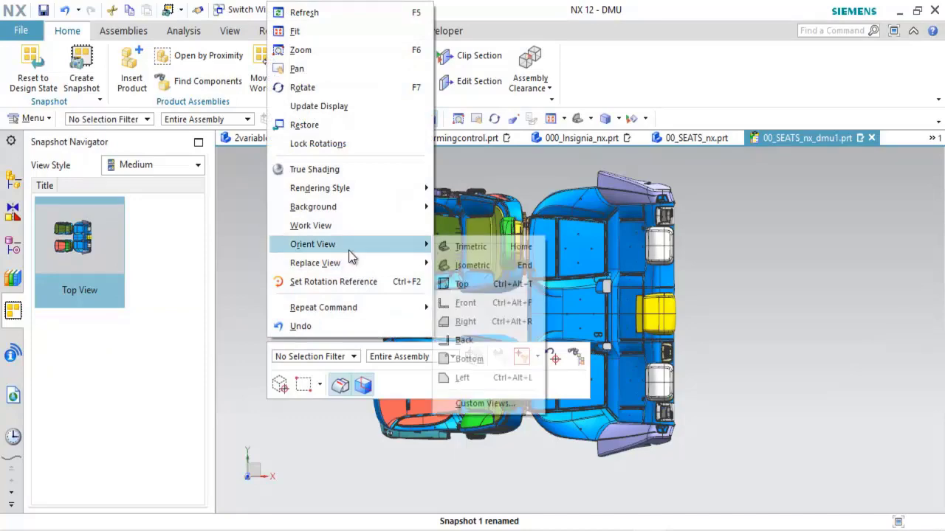
{"action": "left_click", "coordinate": [465, 303]}
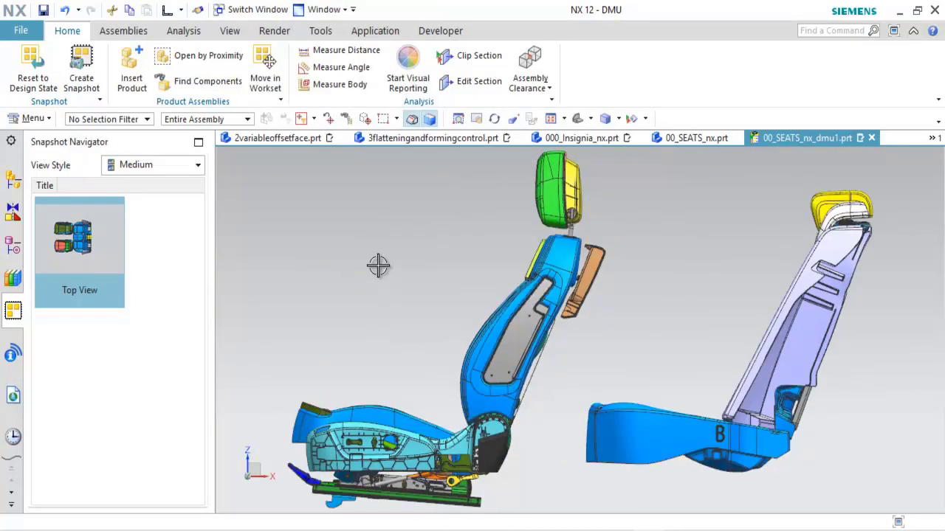
{"action": "scroll", "coordinate": [376, 264], "scroll_direction": "down", "scroll_amount": 2}
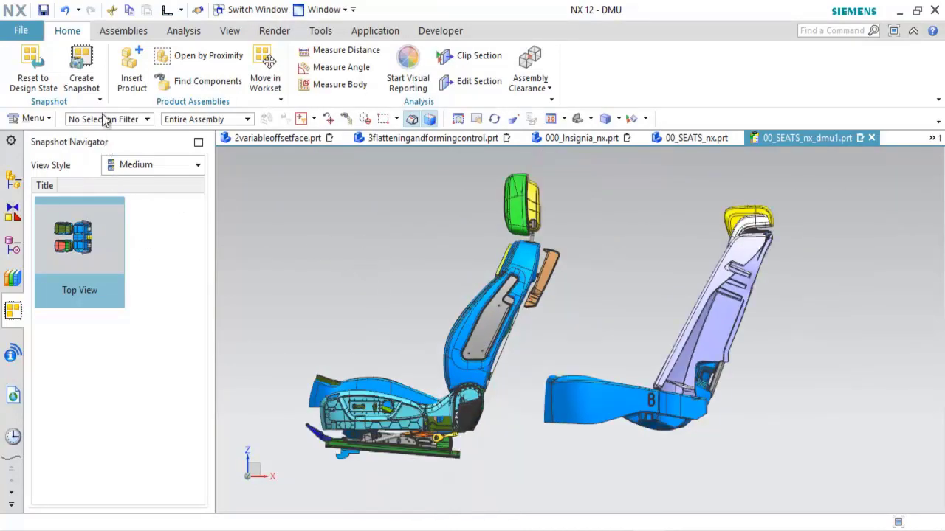
{"action": "left_click", "coordinate": [83, 74]}
{"action": "right_click", "coordinate": [118, 362]}
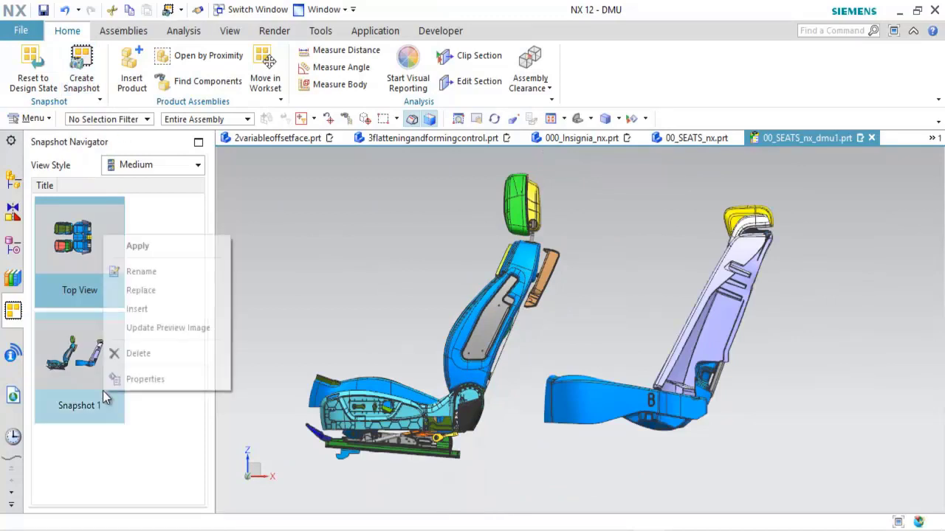
{"action": "left_click", "coordinate": [154, 276]}
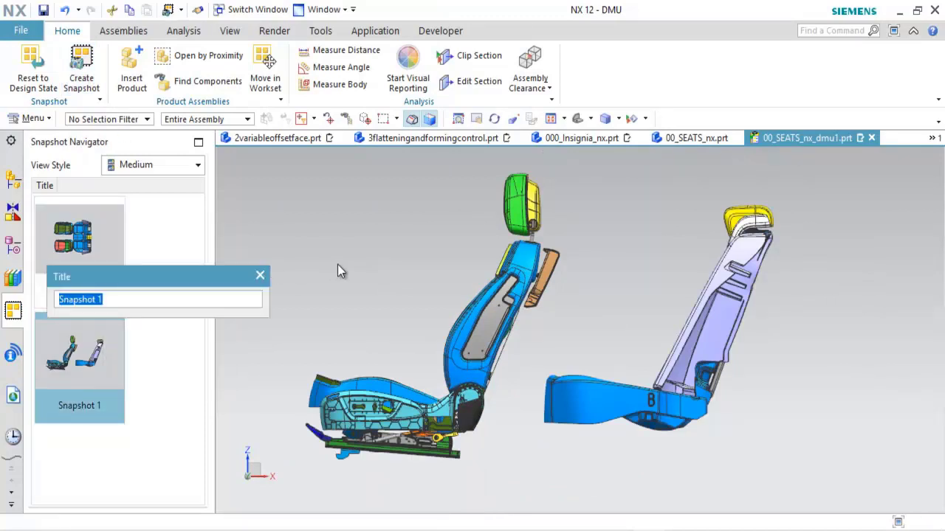
{"action": "type", "text": "Front View"}
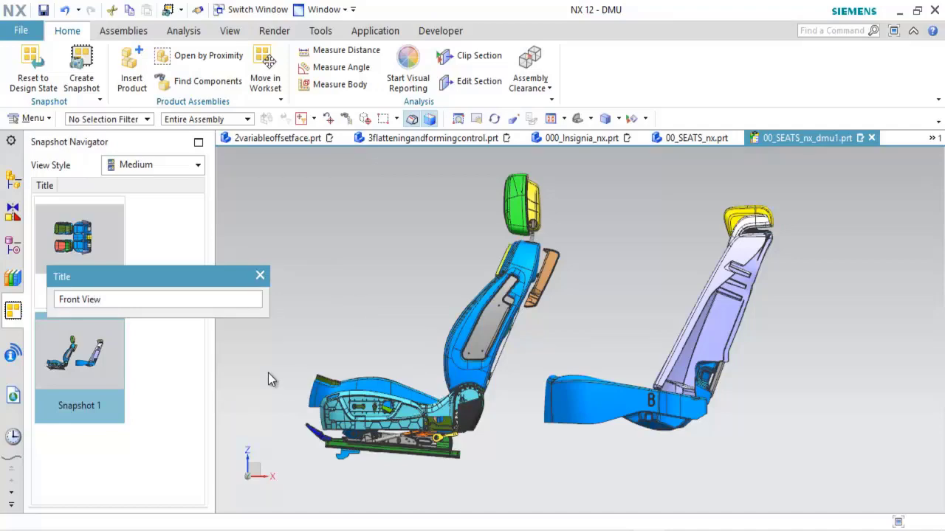
{"action": "key", "text": "Return"}
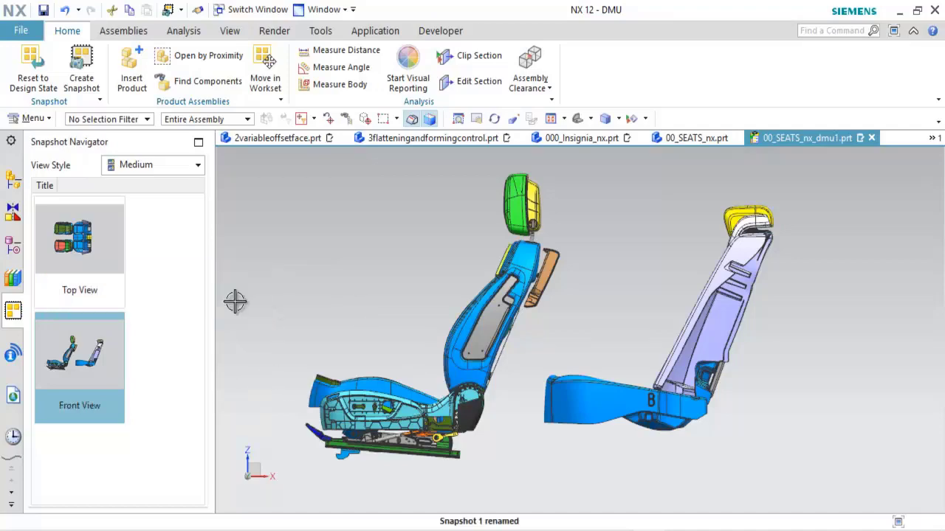
Toggle between the Top View and Front View snapshots, ending on Top View
{"action": "left_click", "coordinate": [105, 304]}
{"action": "left_click", "coordinate": [87, 403]}
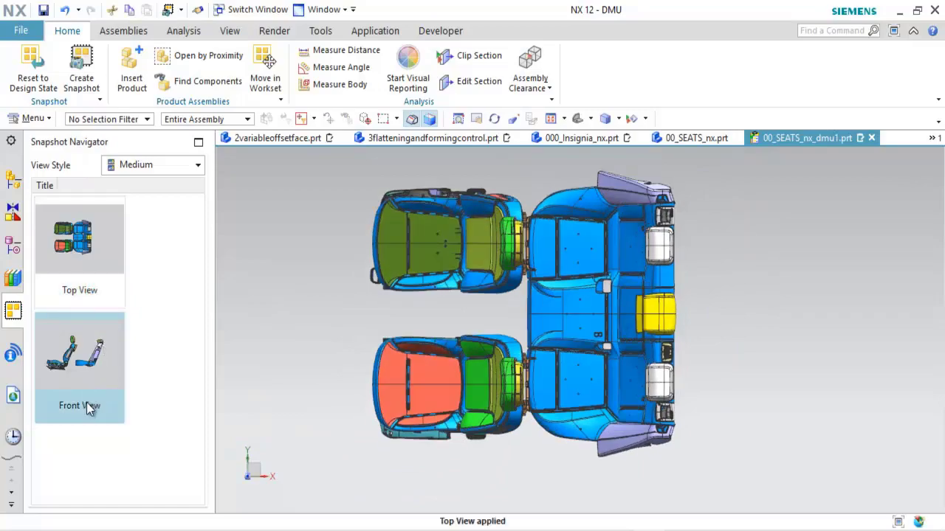
{"action": "left_click", "coordinate": [79, 287]}
{"action": "left_click", "coordinate": [76, 388]}
{"action": "left_click", "coordinate": [105, 286]}
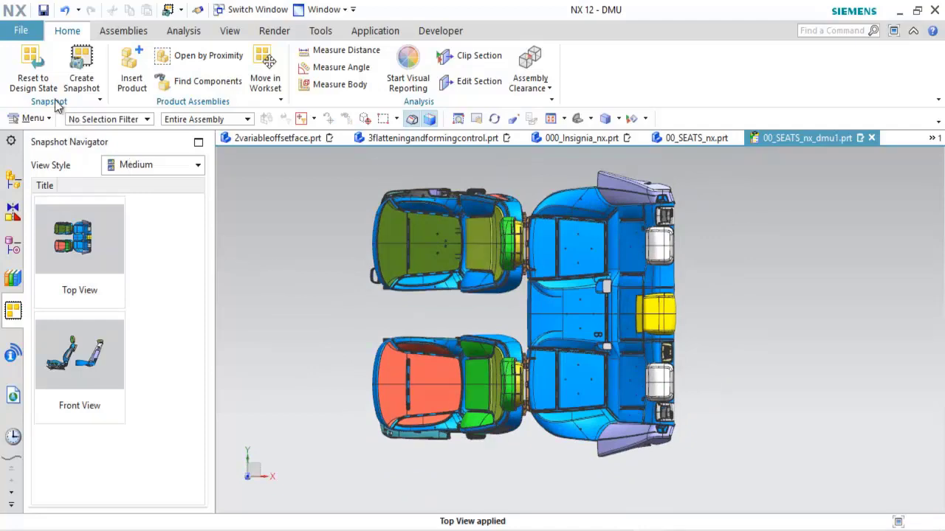
Reset the seats to their design state and reorient them to the Top view
{"action": "left_click", "coordinate": [27, 73]}
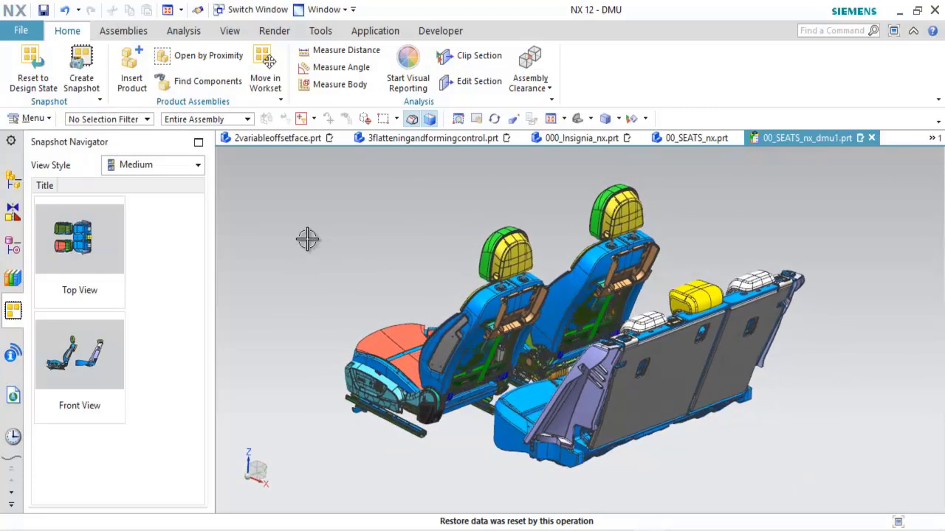
{"action": "right_click", "coordinate": [308, 238]}
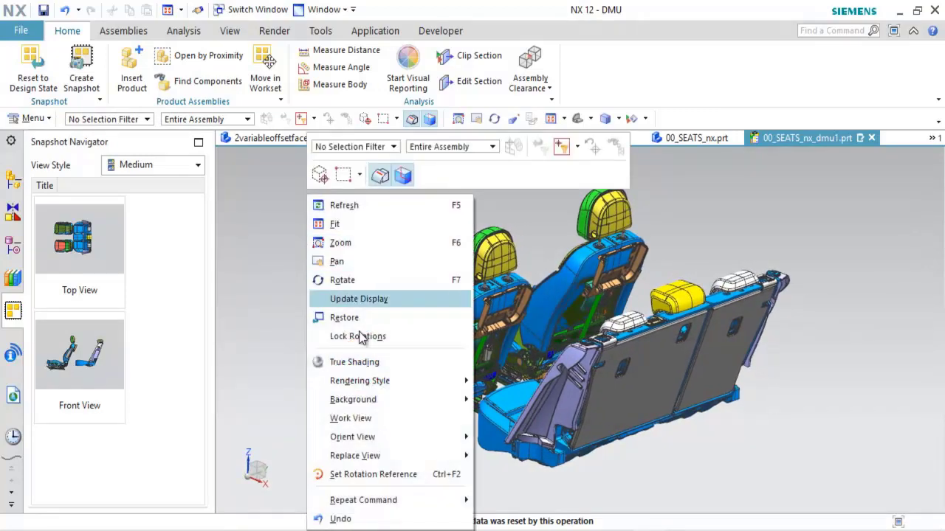
{"action": "mouse_move", "coordinate": [372, 439]}
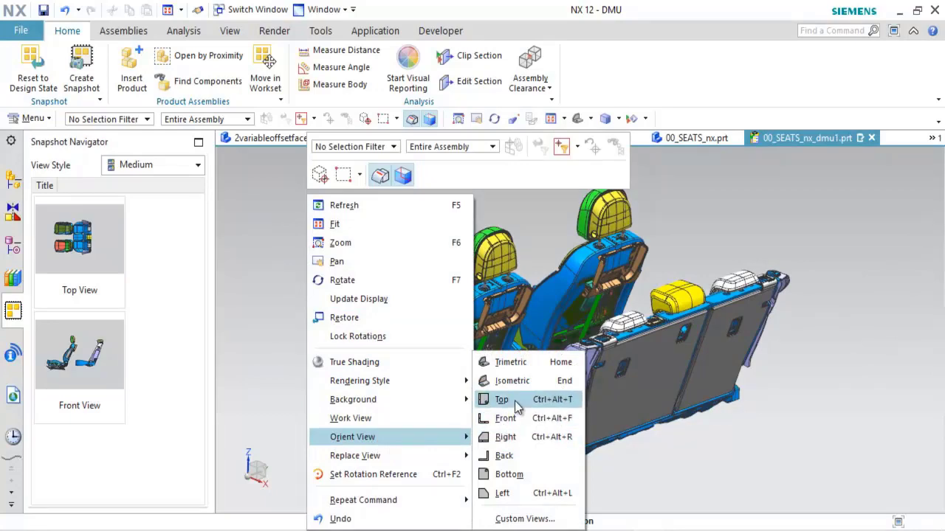
{"action": "left_click", "coordinate": [502, 399]}
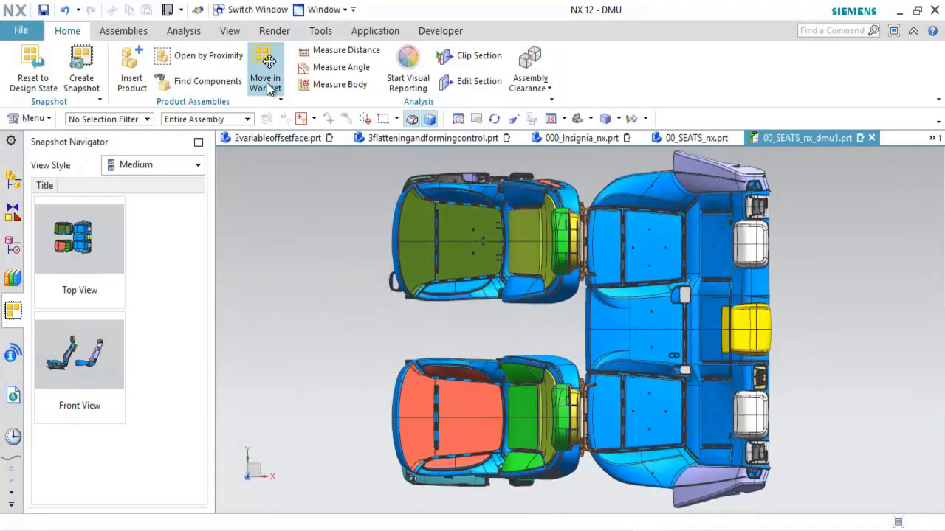
{"action": "left_click", "coordinate": [269, 86]}
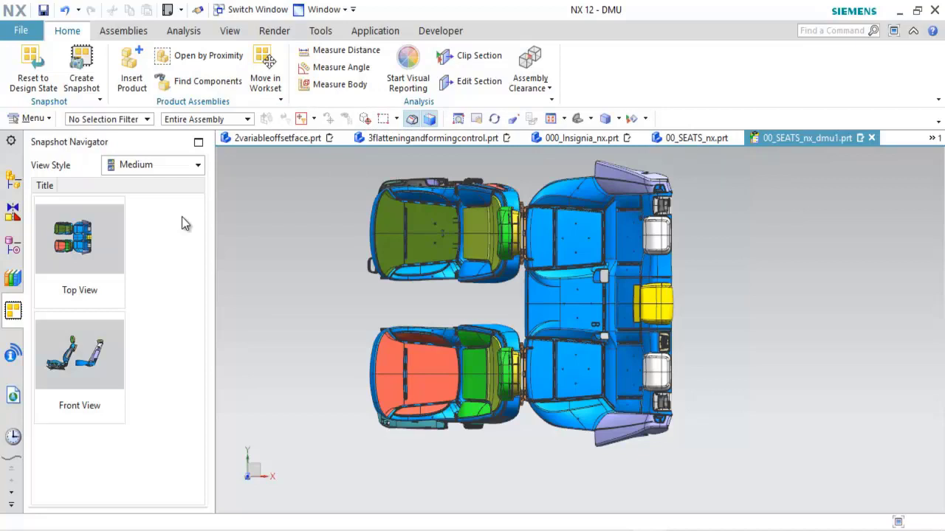
Move the 17 rear seat components 500 mm along XC with Move In Workset
{"action": "left_click", "coordinate": [273, 85]}
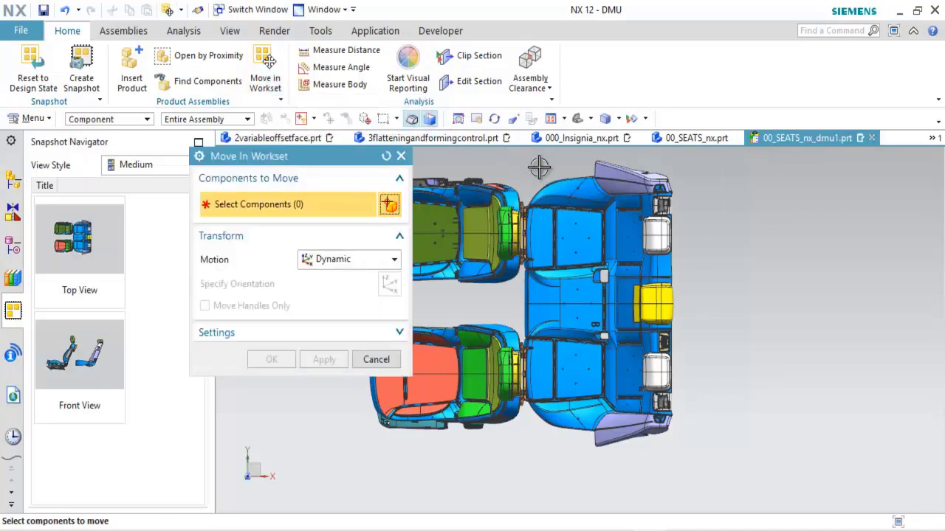
{"action": "mouse_move", "coordinate": [538, 164]}
{"action": "middle_mouse_down"}
{"action": "mouse_move", "coordinate": [551, 169]}
{"action": "mouse_move", "coordinate": [528, 164]}
{"action": "middle_mouse_up"}
{"action": "left_click_drag", "start_coordinate": [524, 164], "coordinate": [717, 491]}
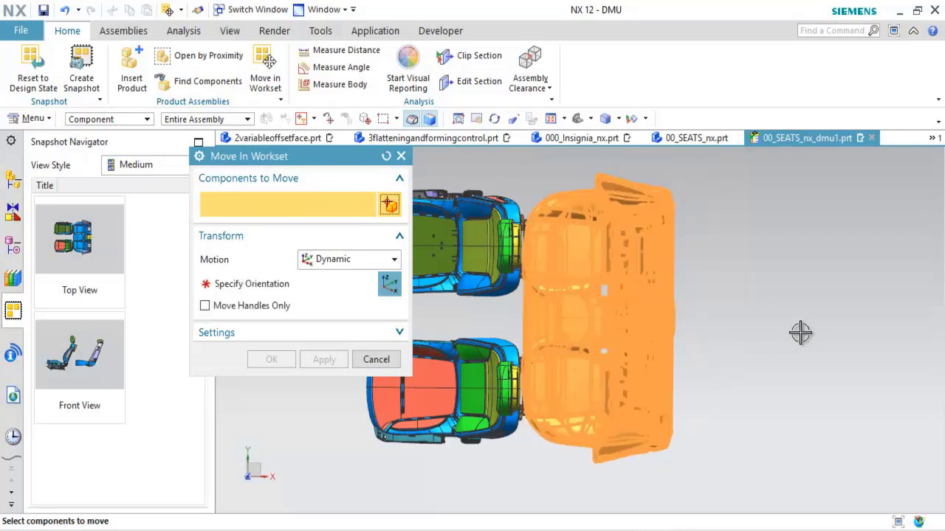
{"action": "left_click", "coordinate": [359, 291]}
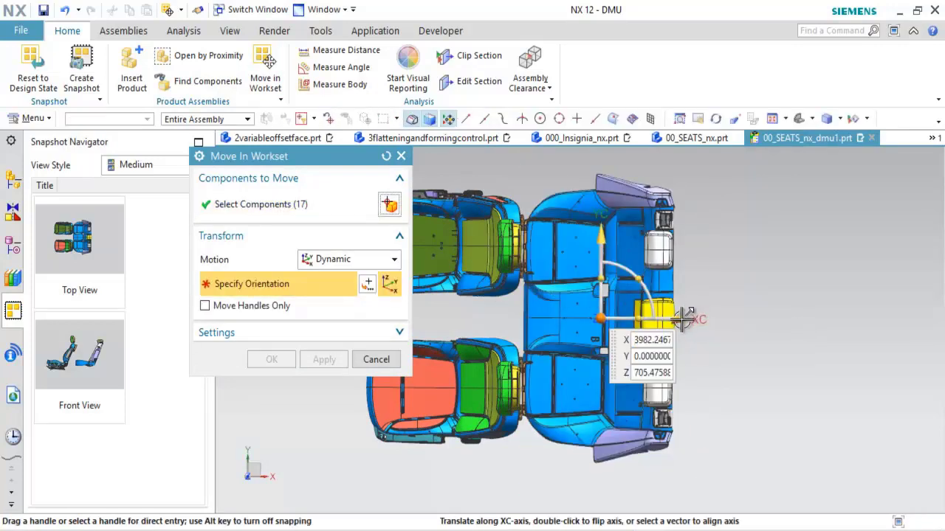
{"action": "left_click", "coordinate": [688, 319]}
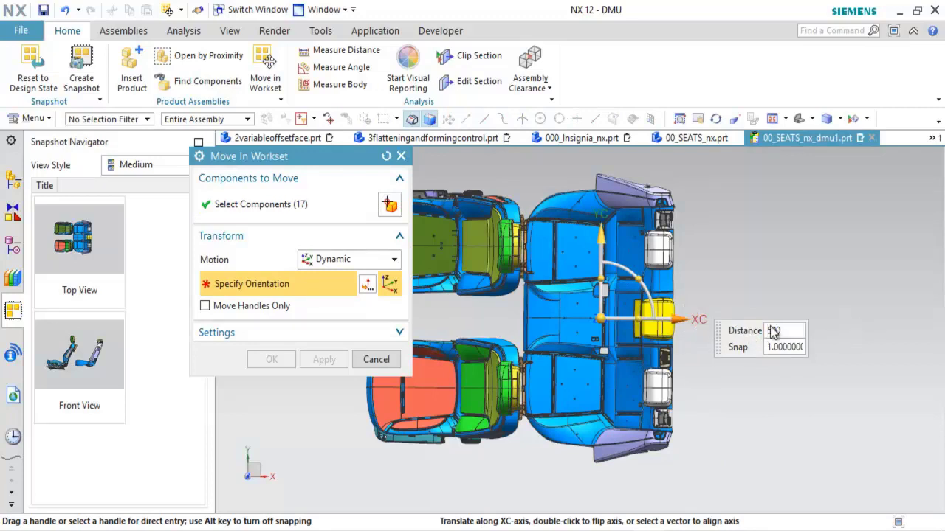
{"action": "key", "text": "Return"}
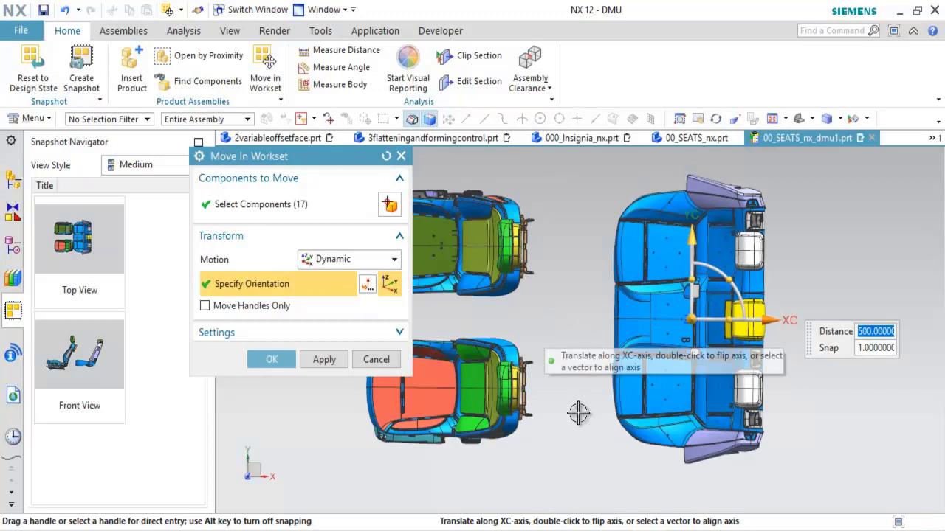
{"action": "left_click", "coordinate": [272, 360]}
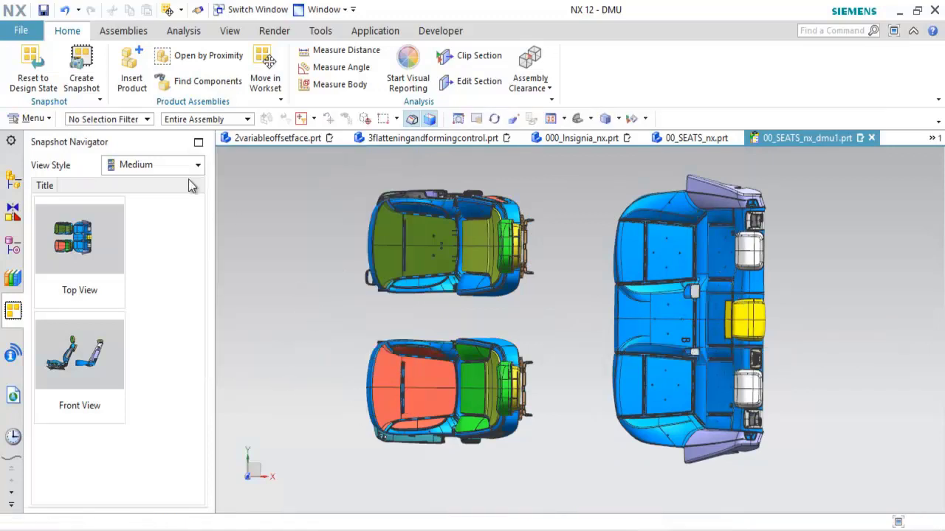
Create a new snapshot, Snapshot 1, of the shifted seat layout
{"action": "right_click", "coordinate": [165, 274]}
{"action": "left_click", "coordinate": [198, 283]}
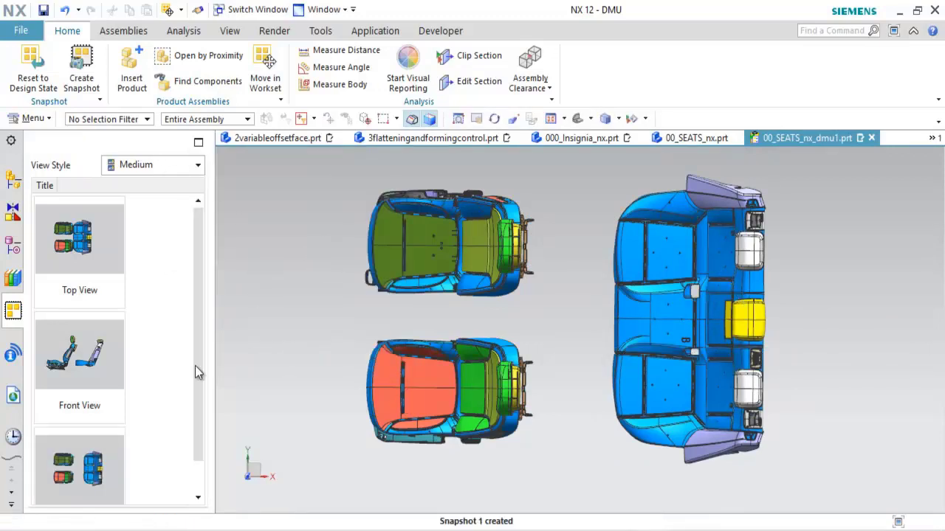
{"action": "left_click", "coordinate": [89, 457]}
Rename Snapshot 1 to 'Top View - Rear Seat Edit'
{"action": "right_click", "coordinate": [89, 457]}
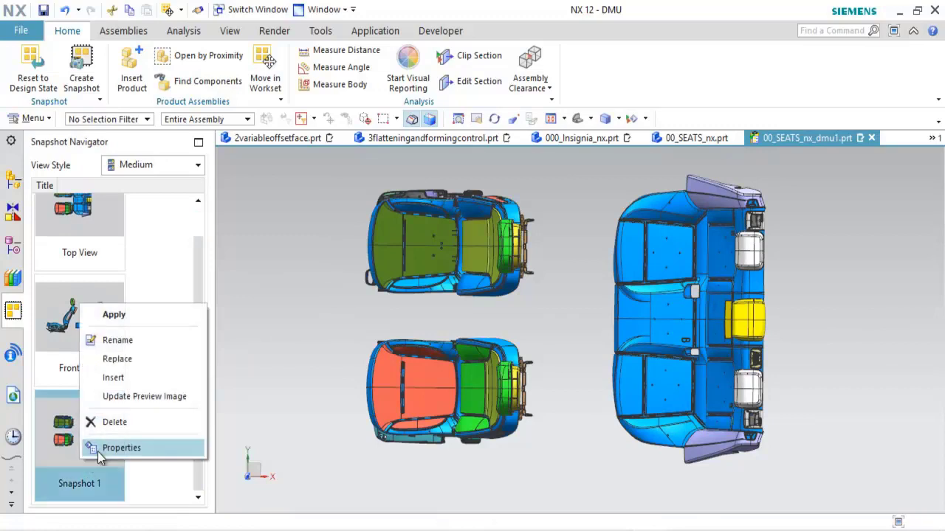
{"action": "left_click", "coordinate": [127, 339]}
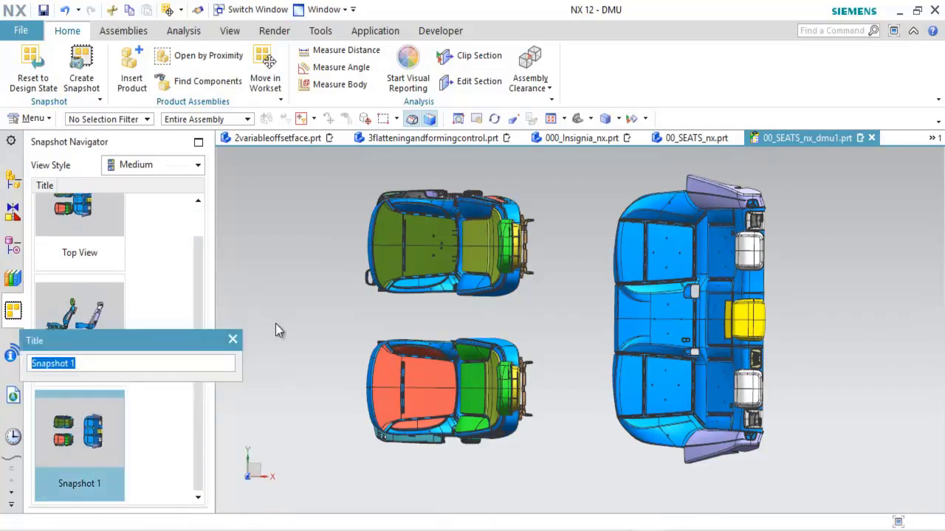
{"action": "type", "text": "Top View - Rear Seat Edit"}
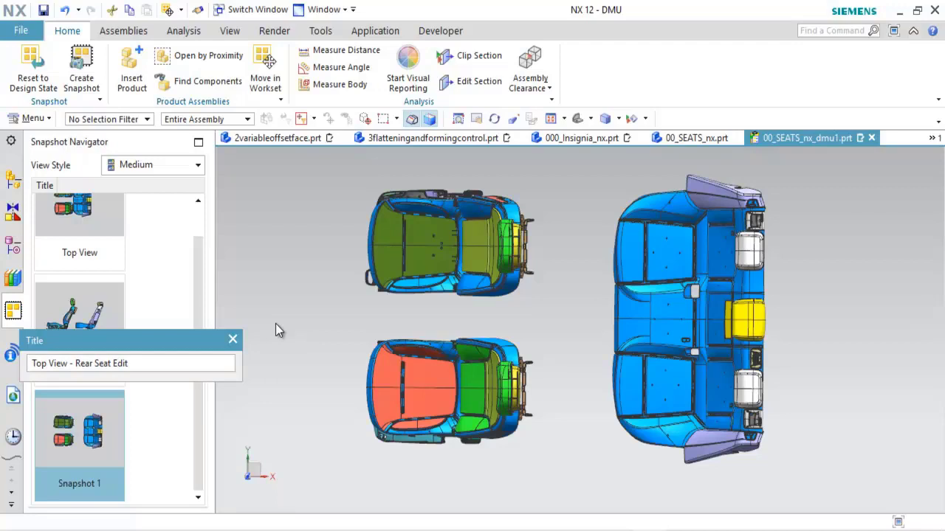
{"action": "key", "text": "Return"}
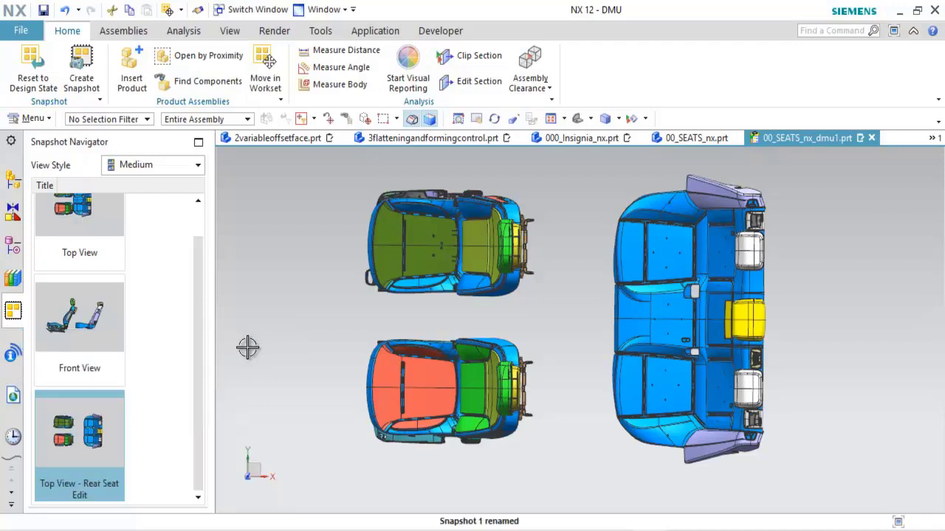
Apply the Top View, Front View and Rear Seat Edit snapshots in turn, ending on Rear Seat Edit
{"action": "left_click", "coordinate": [68, 255]}
{"action": "double_click", "coordinate": [83, 270]}
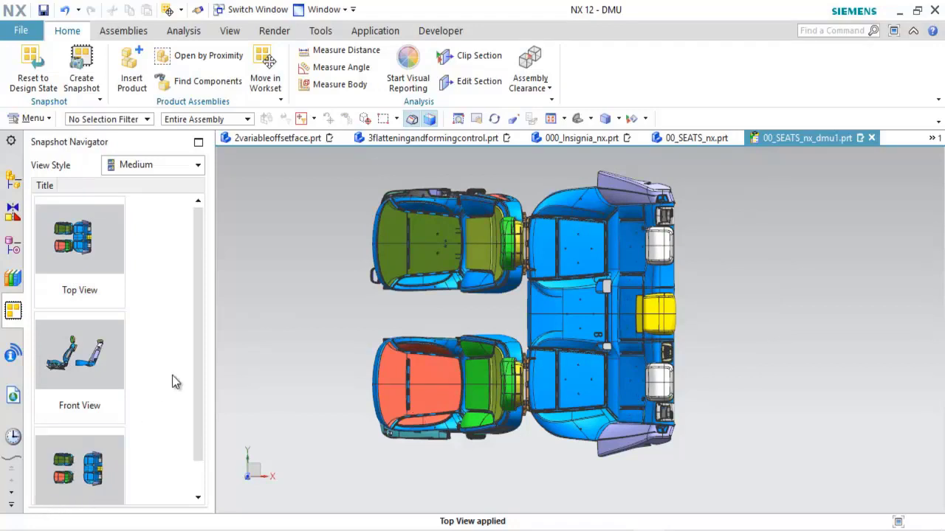
{"action": "scroll", "coordinate": [199, 367], "scroll_direction": "down", "scroll_amount": 2}
{"action": "left_click", "coordinate": [74, 459]}
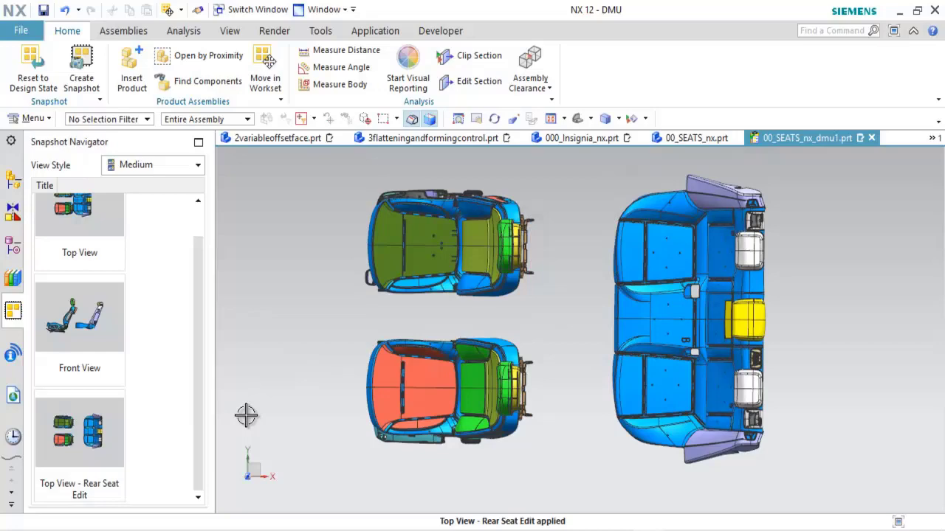
{"action": "left_click", "coordinate": [84, 372]}
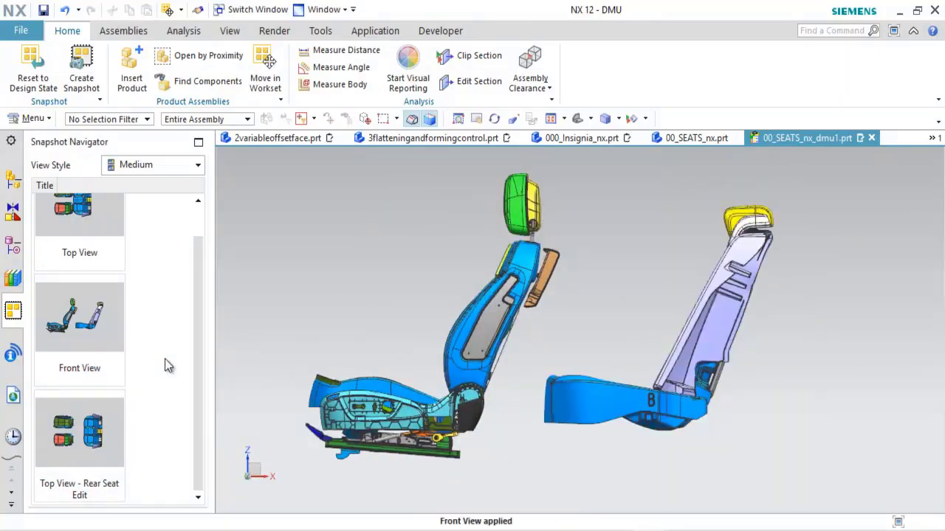
{"action": "left_click", "coordinate": [82, 443]}
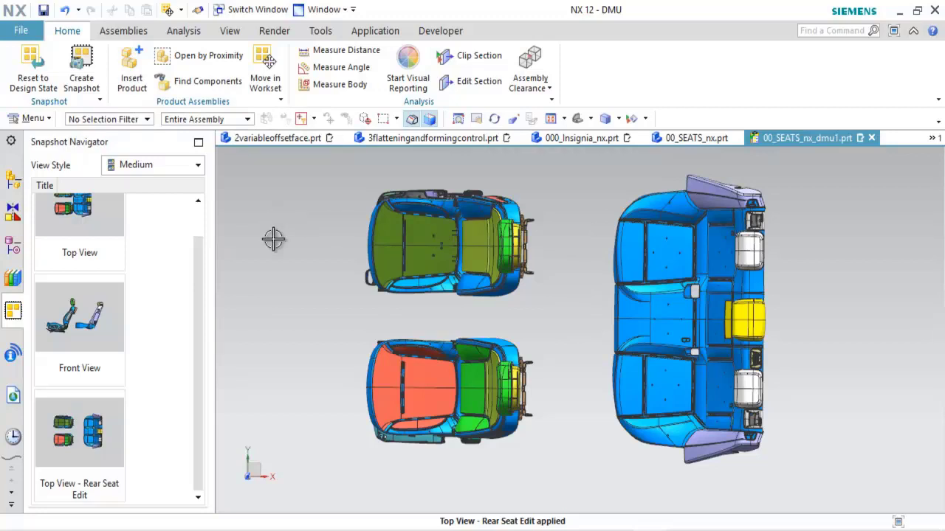
Measure the 499.7109 mm projected gap between front and rear seats, then reset to design state
{"action": "left_click", "coordinate": [339, 56]}
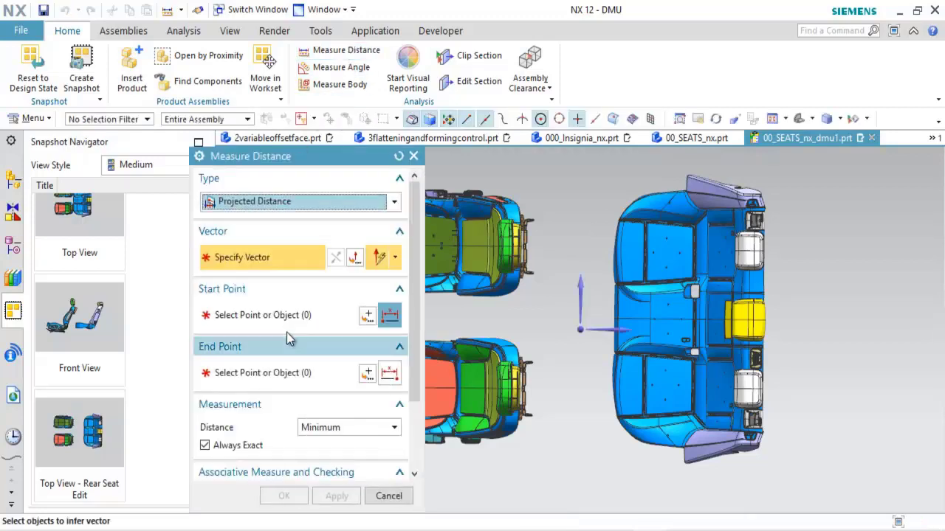
{"action": "left_click", "coordinate": [606, 327]}
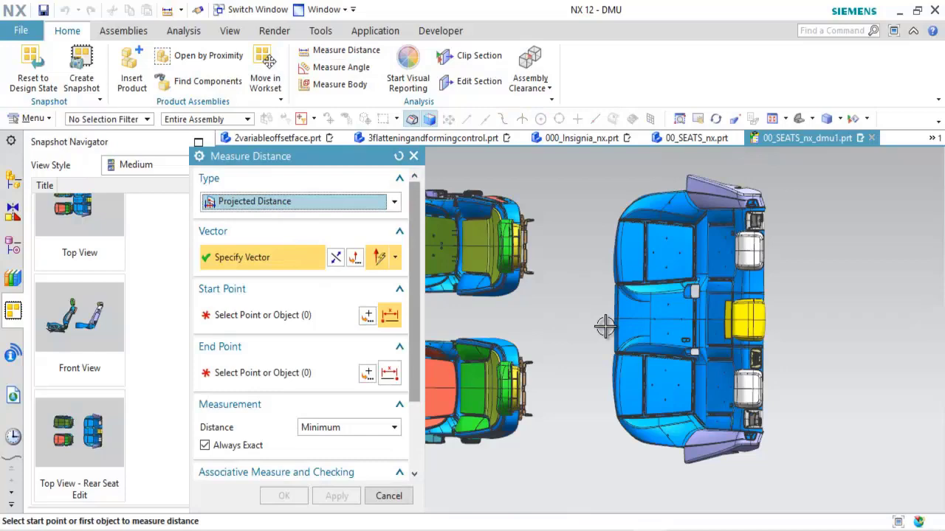
{"action": "scroll", "coordinate": [569, 228], "scroll_direction": "up", "scroll_amount": 2}
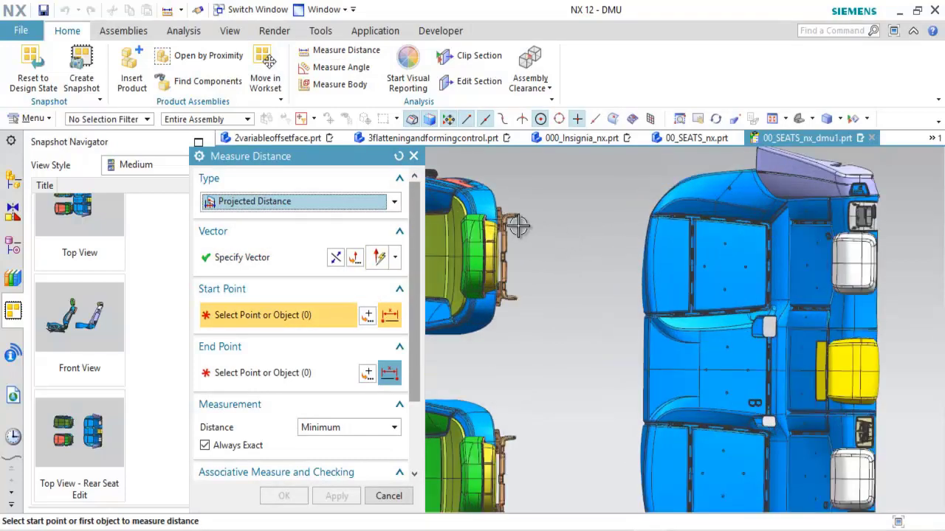
{"action": "scroll", "coordinate": [502, 222], "scroll_direction": "up", "scroll_amount": 3}
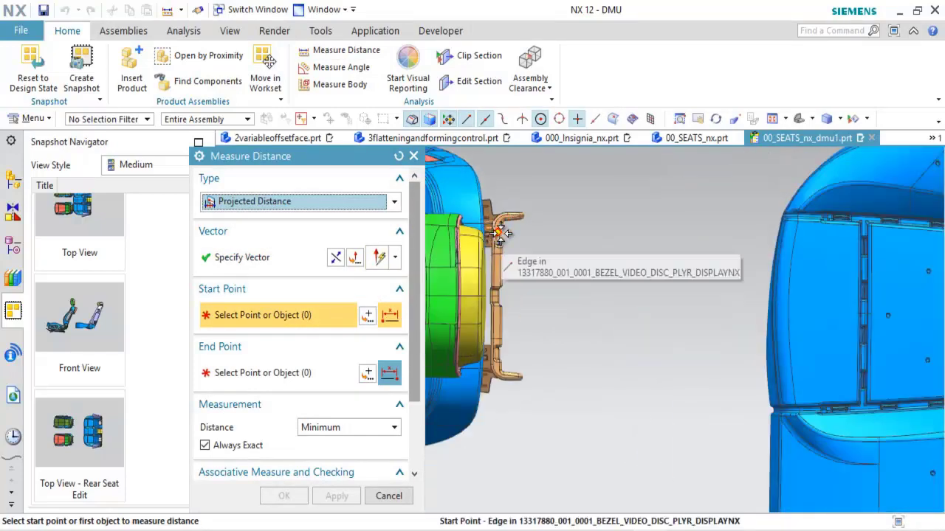
{"action": "left_click", "coordinate": [495, 235]}
{"action": "left_click", "coordinate": [780, 255]}
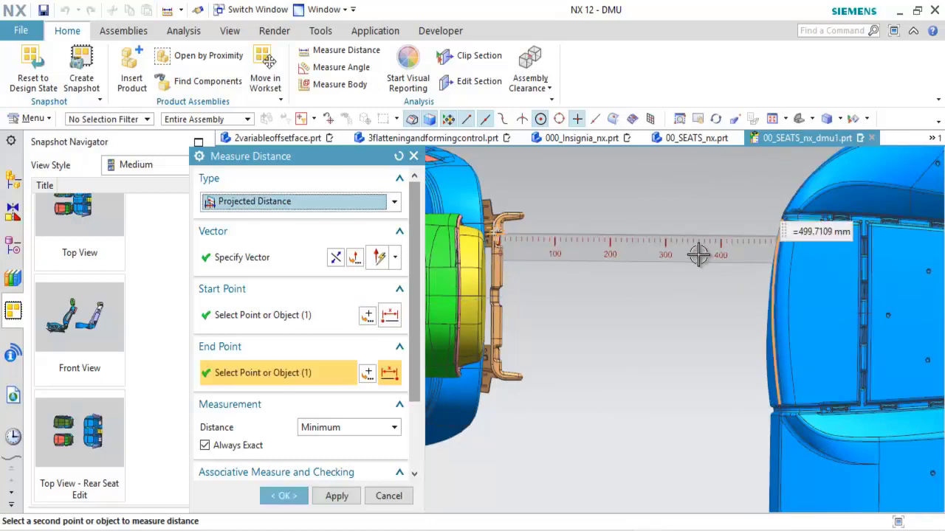
{"action": "left_click", "coordinate": [284, 496]}
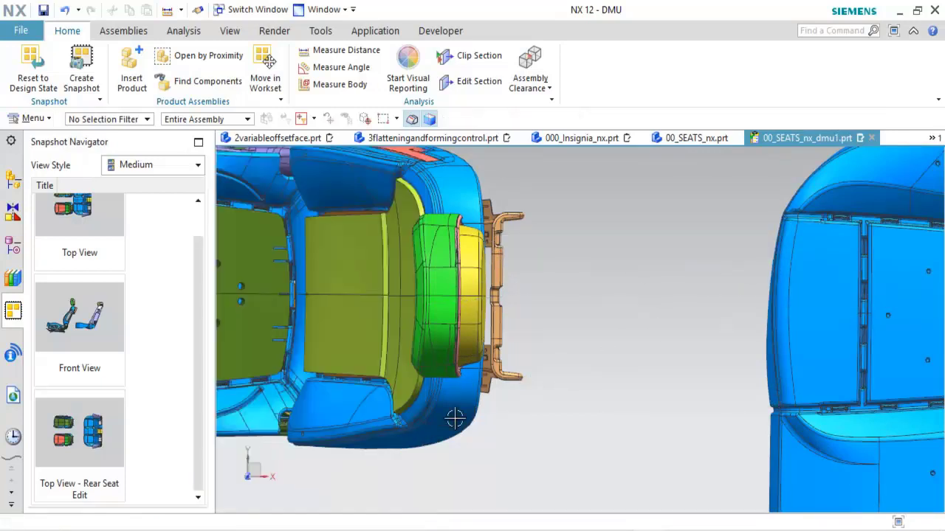
{"action": "left_click", "coordinate": [30, 67]}
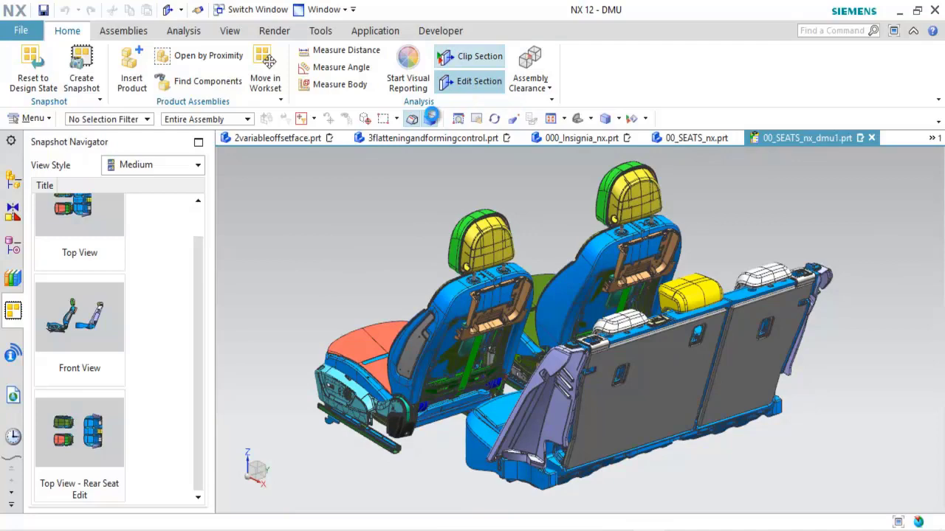
Raise and tilt the section plane through the seats, then show the Assembly Navigator
{"action": "left_click", "coordinate": [447, 81]}
{"action": "left_click_drag", "start_coordinate": [642, 225], "coordinate": [694, 275]}
{"action": "left_click", "coordinate": [315, 485]}
{"action": "left_click", "coordinate": [13, 179]}
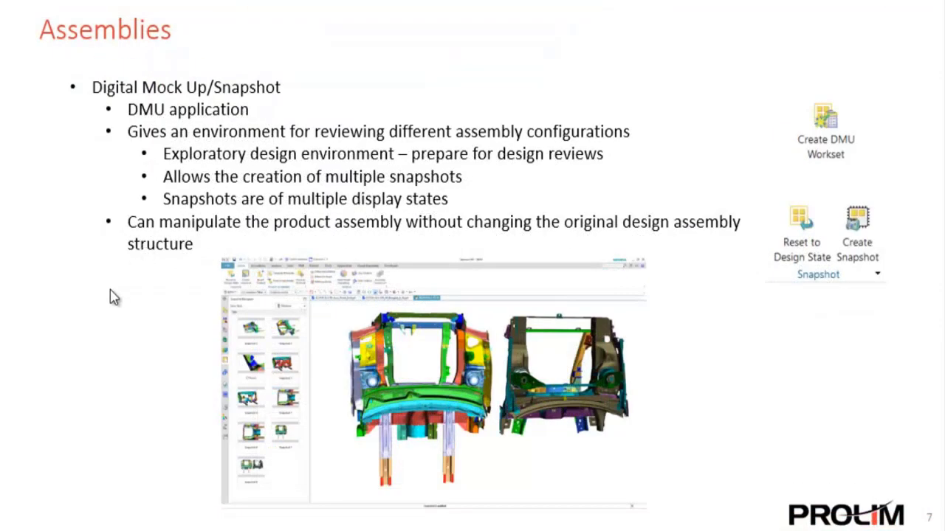
Move the PowerPoint slide show forward to the Animation Designer slide
{"action": "left_click", "coordinate": [105, 317]}
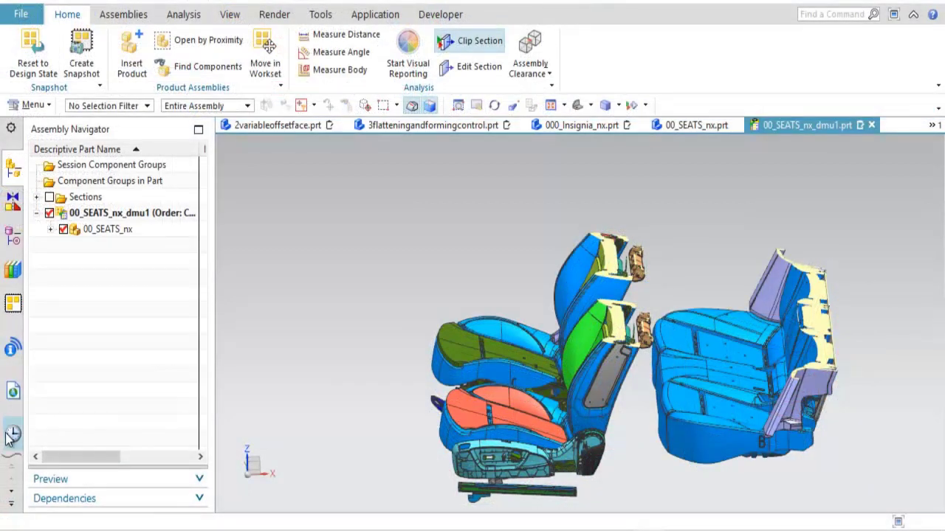
Open assy.prt from History and switch to Animation Designer with the Animation Navigator shown
{"action": "left_click", "coordinate": [13, 433]}
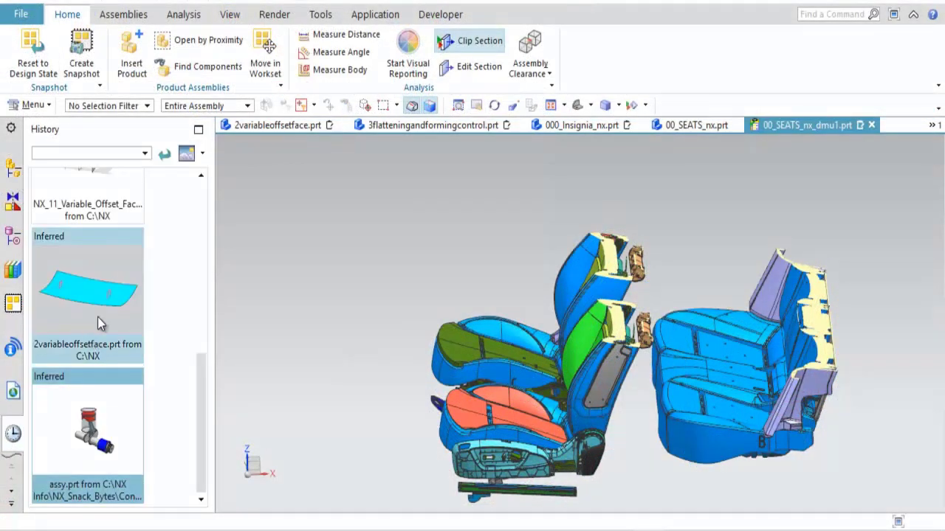
{"action": "left_click", "coordinate": [84, 433]}
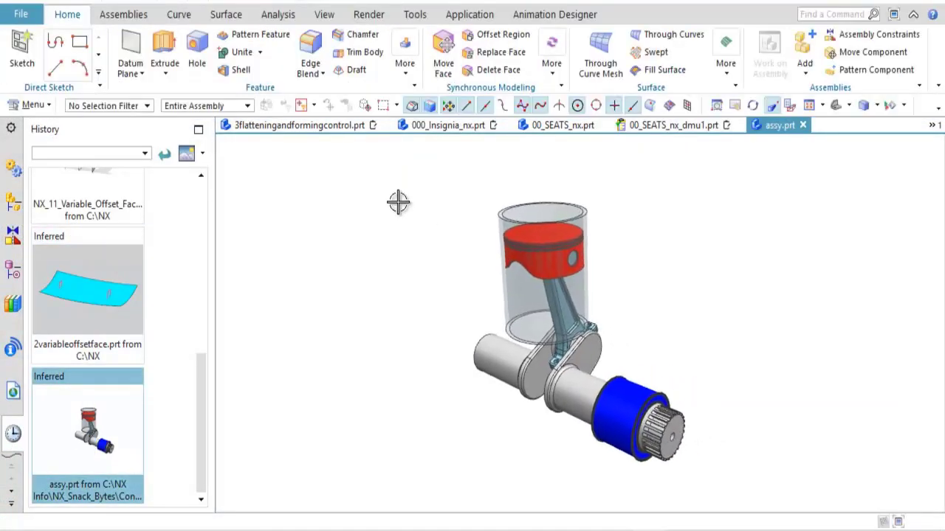
{"action": "left_click", "coordinate": [541, 17]}
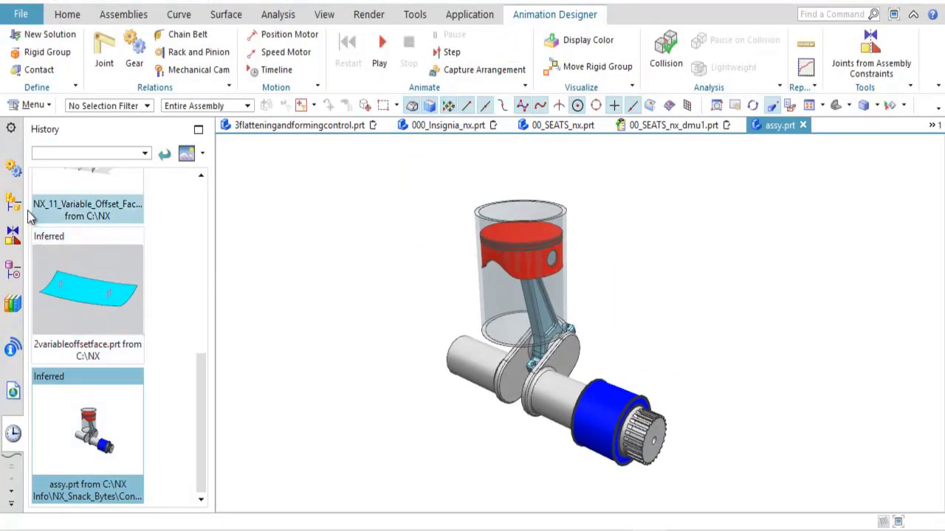
{"action": "left_click", "coordinate": [13, 169]}
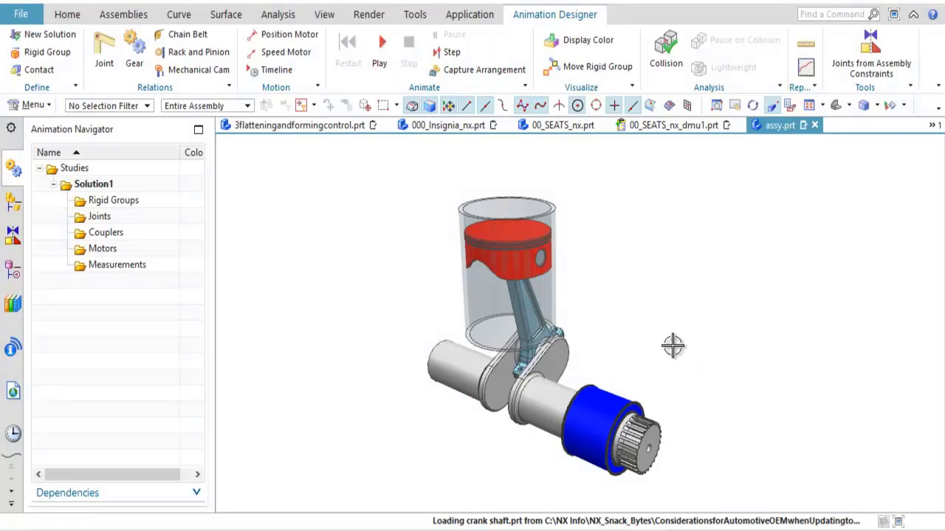
Create rigid groups and joints from the assembly constraints and close the Information listing
{"action": "left_click", "coordinate": [873, 66]}
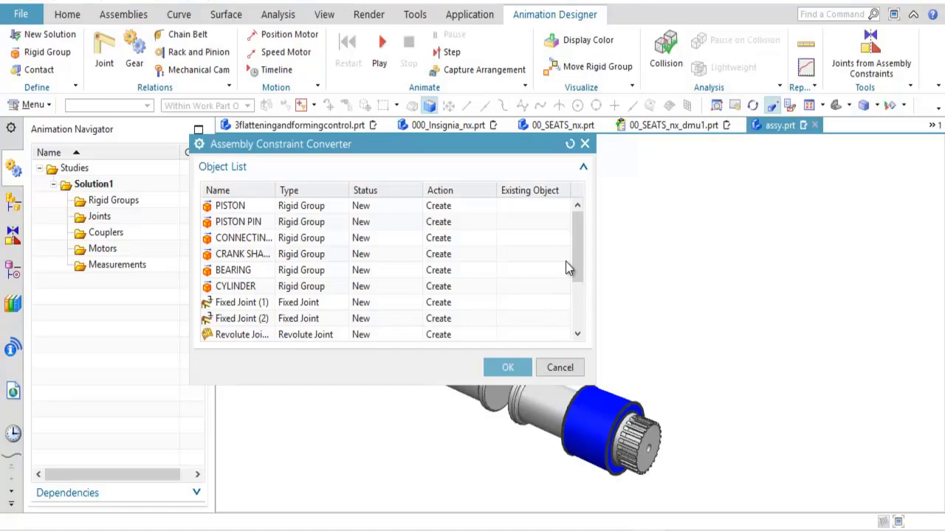
{"action": "mouse_move", "coordinate": [578, 242]}
{"action": "left_mouse_down"}
{"action": "mouse_move", "coordinate": [574, 296]}
{"action": "mouse_move", "coordinate": [572, 226]}
{"action": "left_mouse_up"}
{"action": "left_click", "coordinate": [508, 367]}
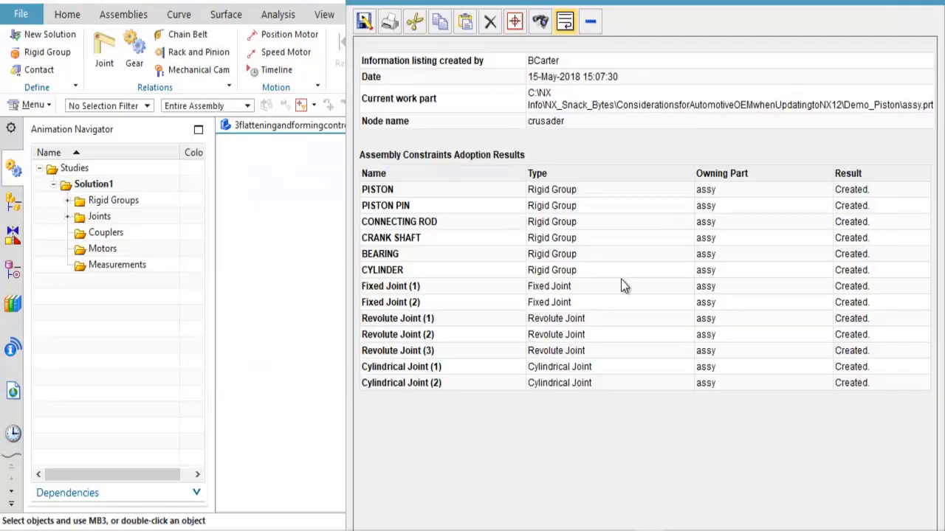
{"action": "left_click", "coordinate": [939, 3]}
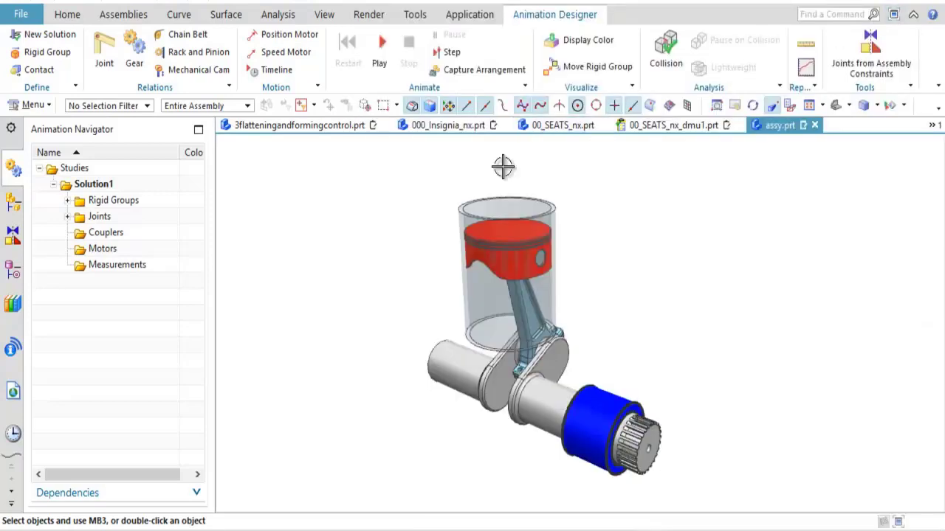
Expand Rigid Groups and Joints and highlight the fixed, revolute and cylindrical joints on the model
{"action": "left_click", "coordinate": [67, 200]}
{"action": "left_click", "coordinate": [67, 313]}
{"action": "left_click", "coordinate": [127, 332]}
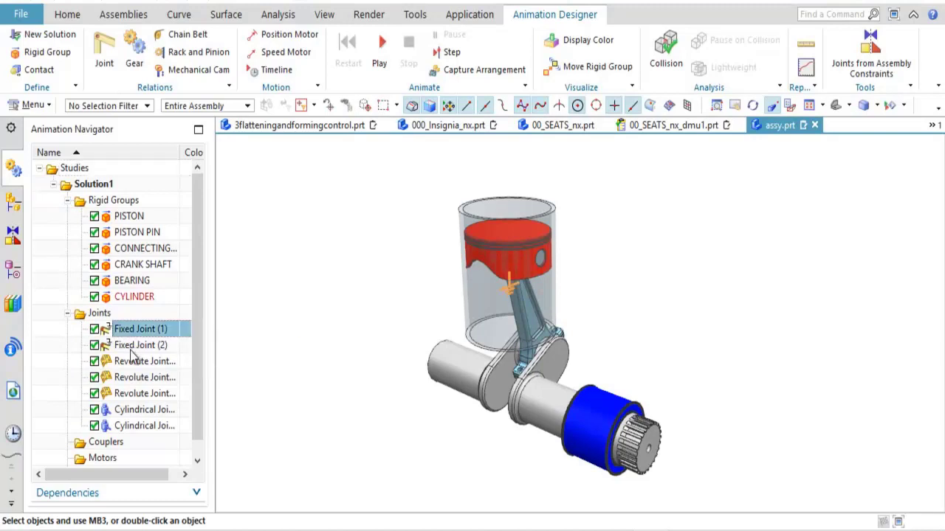
{"action": "left_click", "coordinate": [136, 345]}
{"action": "left_click", "coordinate": [141, 361]}
{"action": "left_click", "coordinate": [140, 393]}
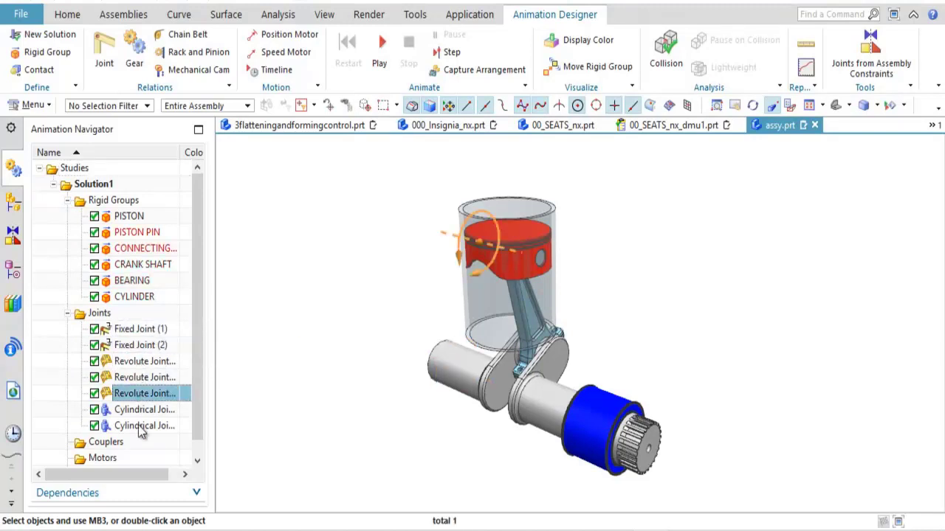
{"action": "left_click", "coordinate": [143, 426]}
{"action": "key", "text": "Escape"}
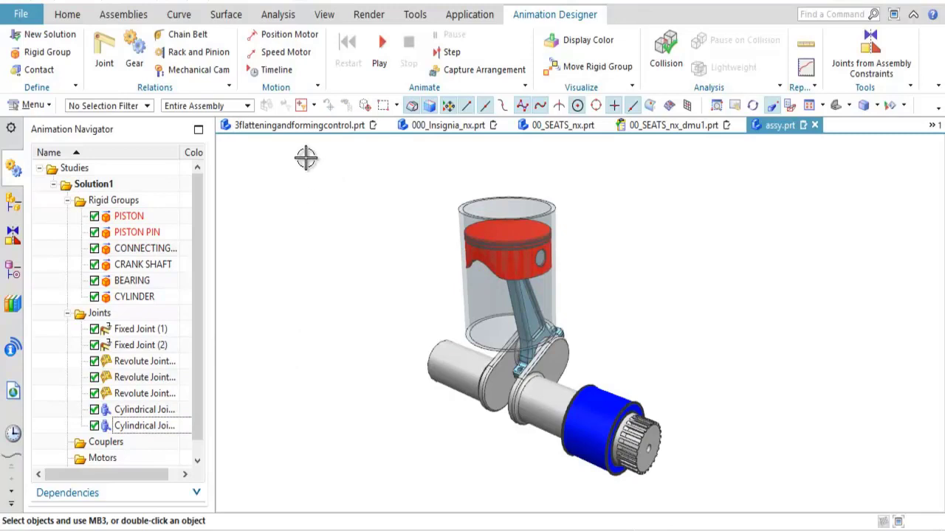
Add a speed motor on the crank's revolute joint at 100 °/s and play the animation
{"action": "left_click", "coordinate": [290, 51]}
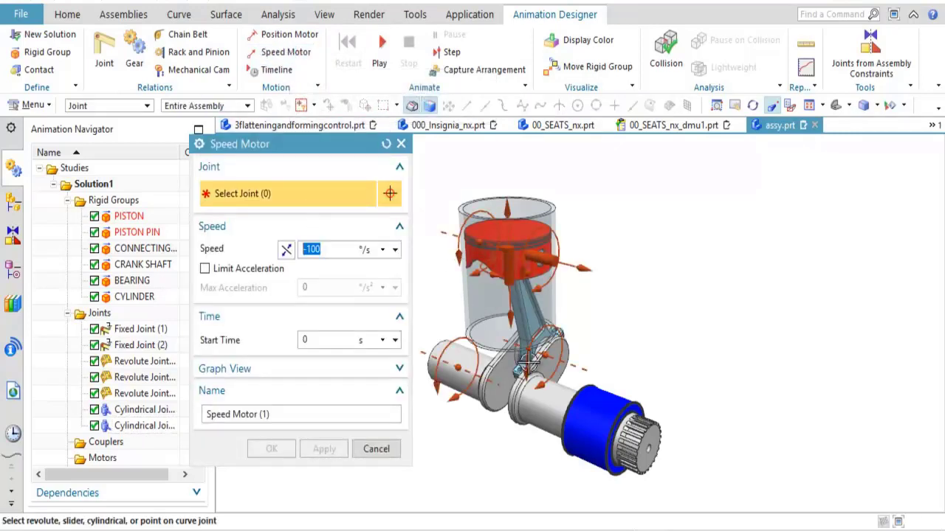
{"action": "left_click", "coordinate": [459, 371]}
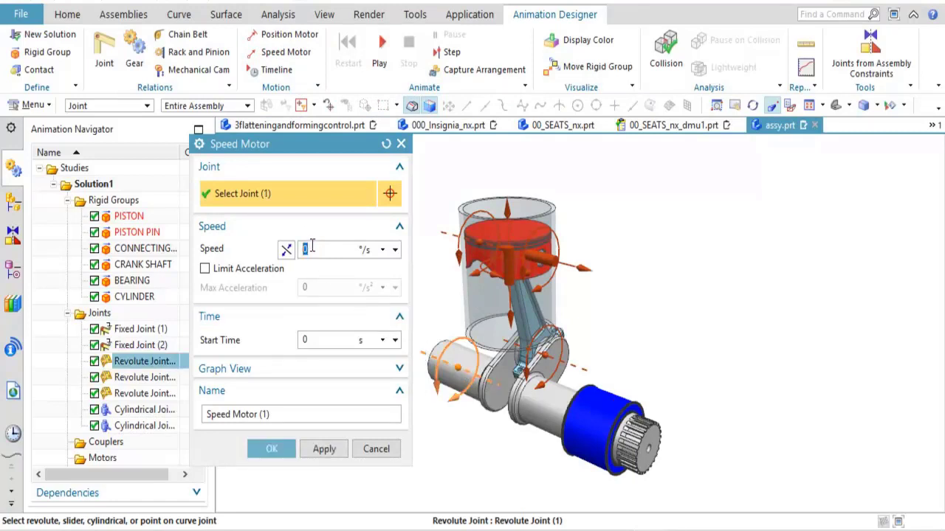
{"action": "type", "text": "100"}
{"action": "left_click", "coordinate": [385, 251]}
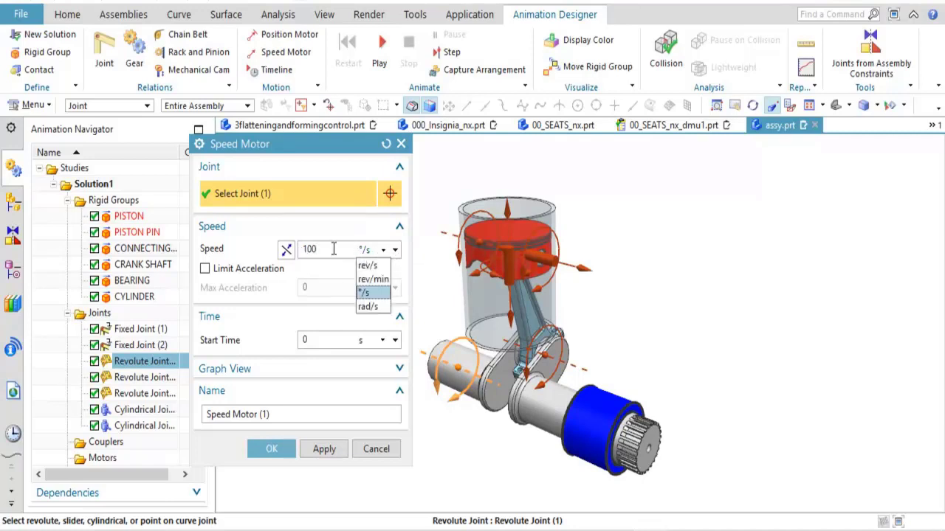
{"action": "left_click", "coordinate": [331, 249]}
{"action": "double_click", "coordinate": [352, 249]}
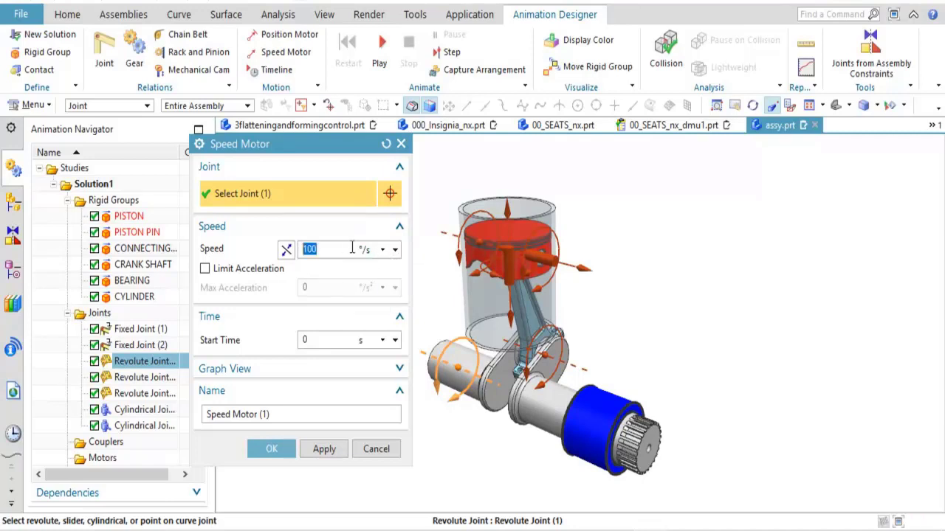
{"action": "left_click", "coordinate": [273, 448]}
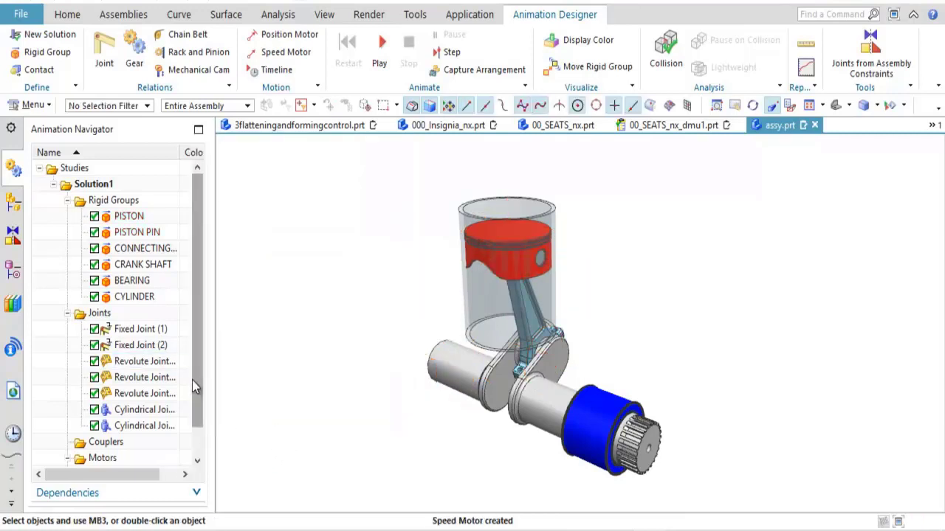
{"action": "scroll", "coordinate": [192, 380], "scroll_direction": "down", "scroll_amount": 1}
{"action": "left_click", "coordinate": [120, 443]}
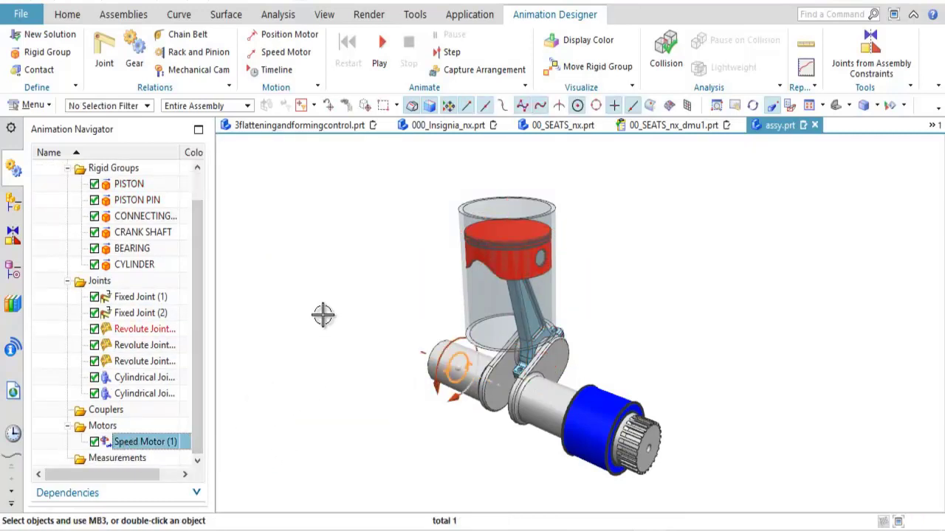
{"action": "left_click", "coordinate": [379, 46]}
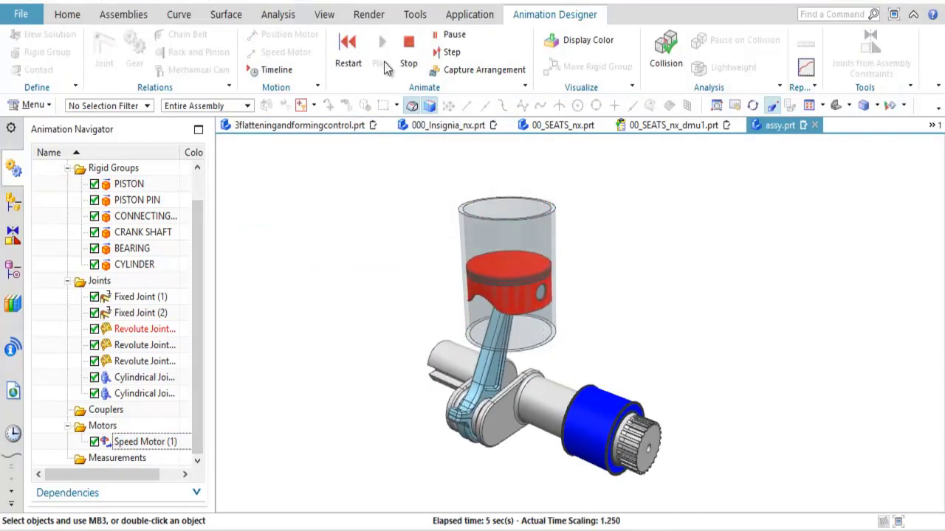
Reverse Speed Motor (1) to -100 °/s and replay the piston animation
{"action": "double_click", "coordinate": [145, 442]}
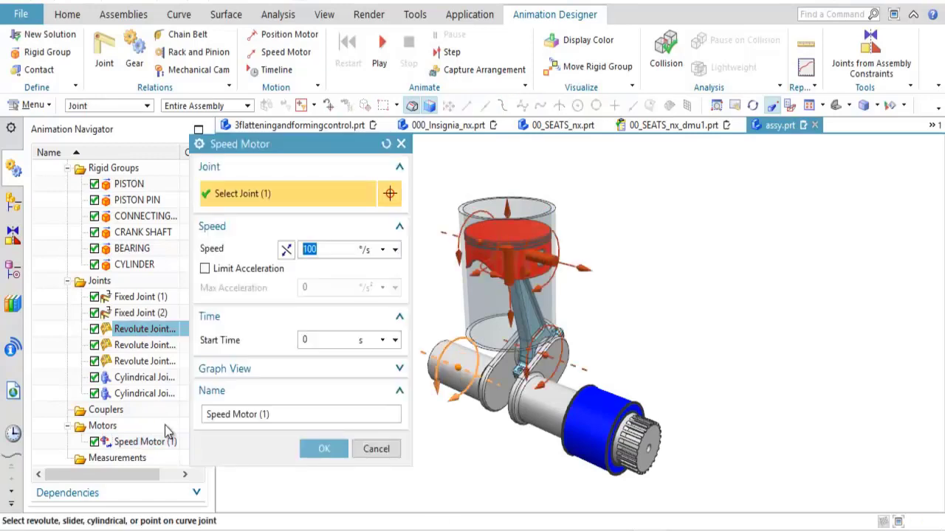
{"action": "left_click", "coordinate": [286, 250]}
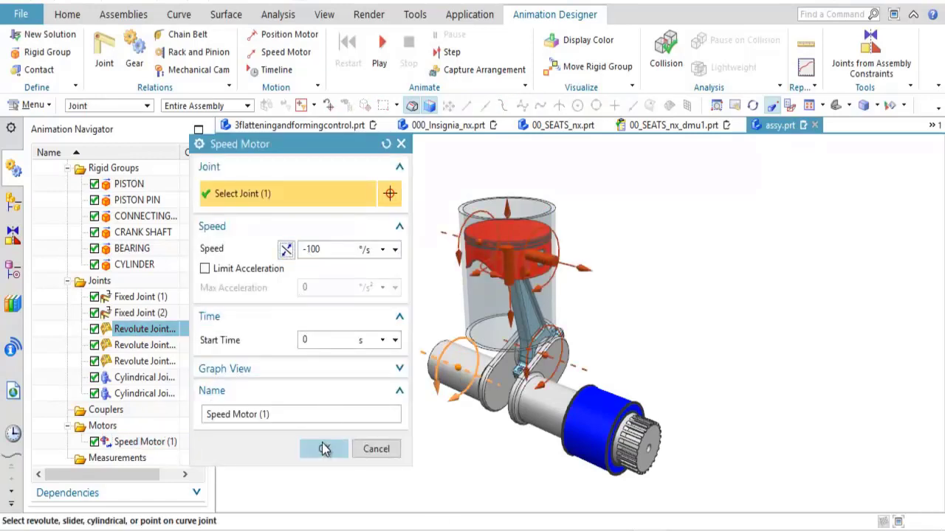
{"action": "left_click", "coordinate": [323, 448]}
{"action": "left_click", "coordinate": [381, 50]}
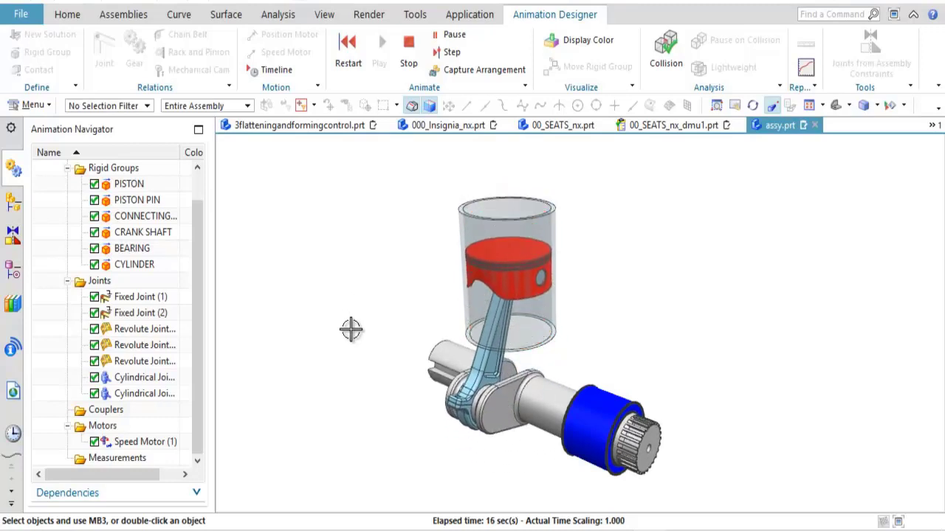
Stop the animation and start a new animation solution, Solution2
{"action": "left_click", "coordinate": [408, 52]}
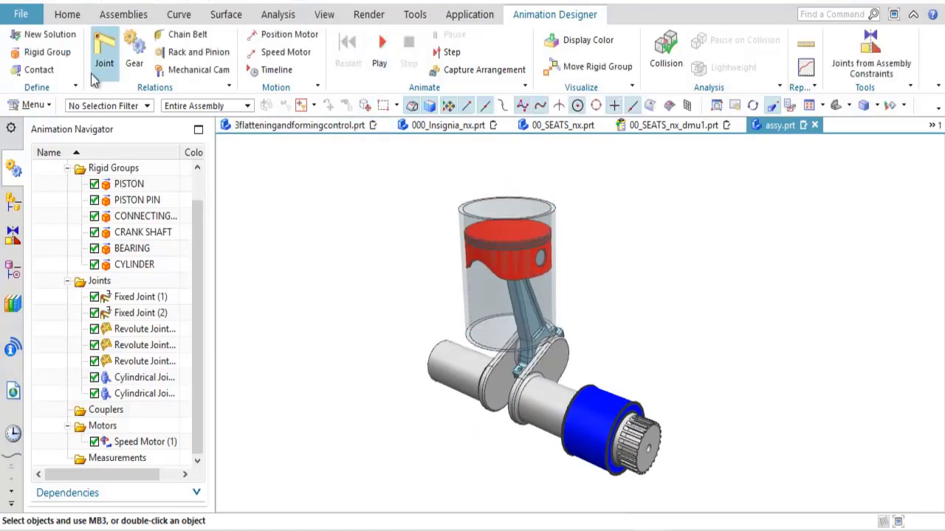
{"action": "left_click", "coordinate": [68, 14]}
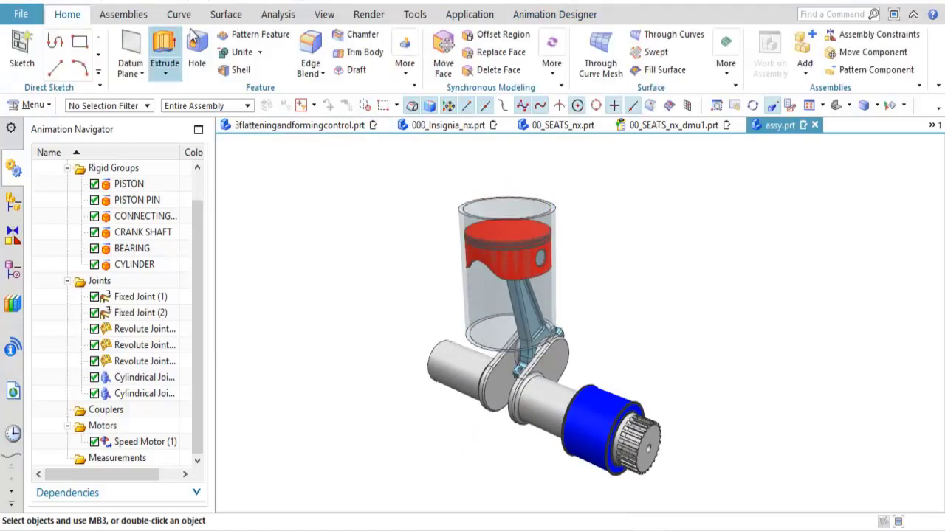
{"action": "left_click", "coordinate": [556, 15]}
{"action": "left_click", "coordinate": [30, 35]}
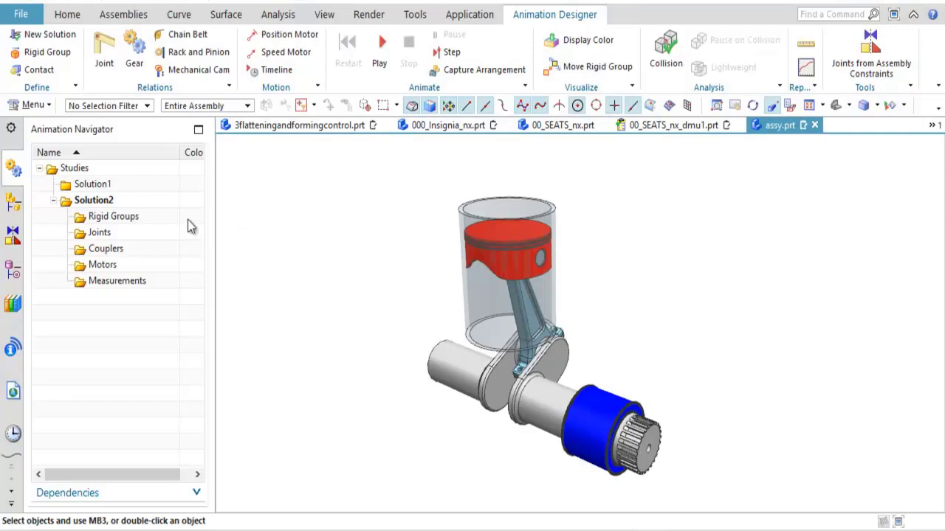
Create a fixed joint anchoring the blue bearing
{"action": "left_click", "coordinate": [105, 58]}
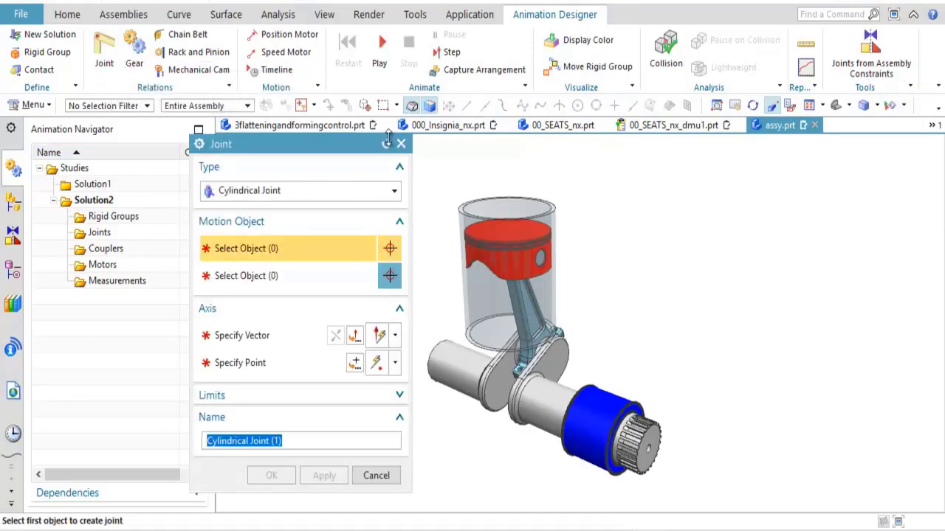
{"action": "left_click", "coordinate": [253, 191]}
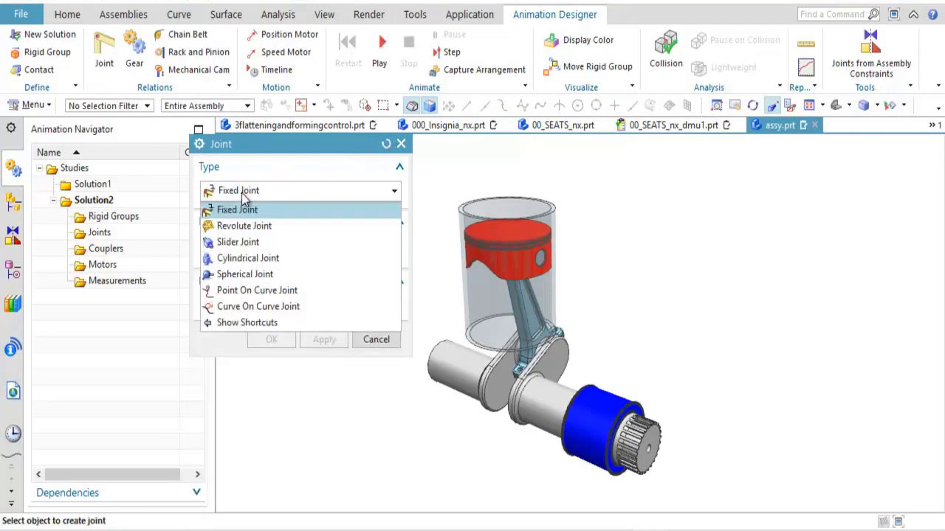
{"action": "left_click", "coordinate": [248, 208]}
{"action": "left_click", "coordinate": [595, 412]}
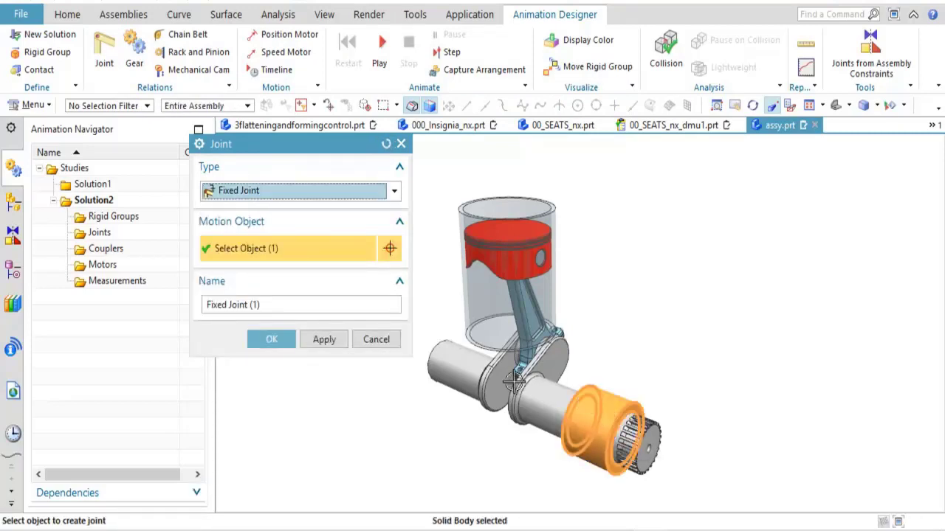
{"action": "left_click", "coordinate": [320, 342]}
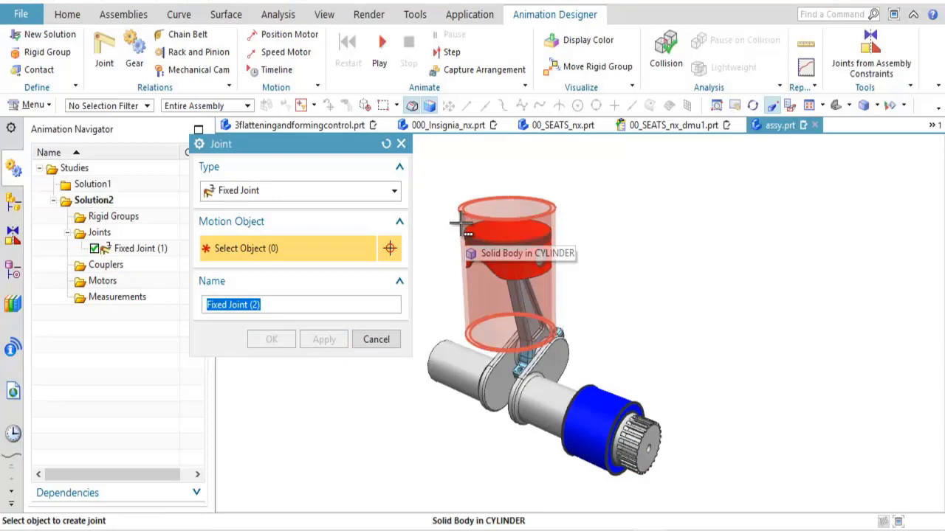
Create a second fixed joint anchoring the CYLINDER body
{"action": "left_click", "coordinate": [460, 225]}
{"action": "left_click", "coordinate": [517, 251]}
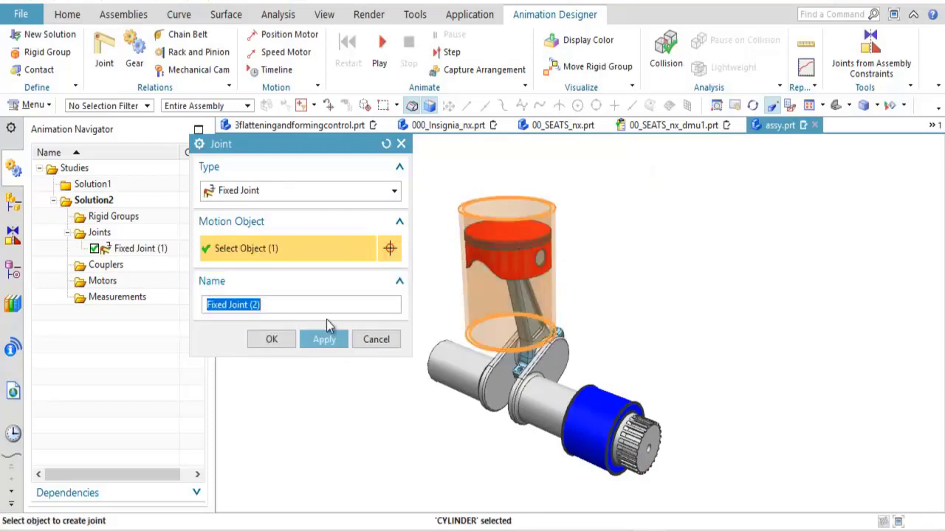
{"action": "left_click", "coordinate": [323, 339]}
{"action": "left_click", "coordinate": [267, 191]}
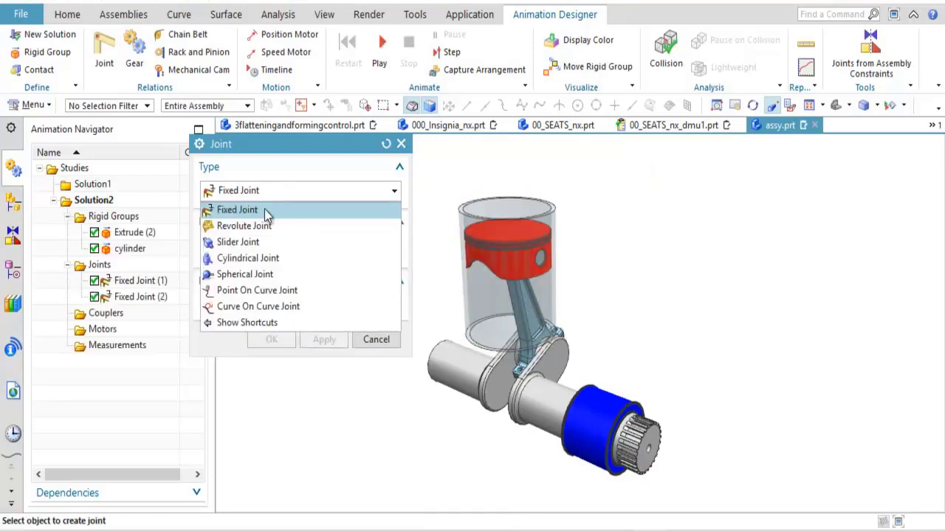
Create a revolute joint from the crankshaft to the bearing along X, centred on the crankshaft's circular edge
{"action": "left_click", "coordinate": [244, 226]}
{"action": "scroll", "coordinate": [506, 428], "scroll_direction": "down", "scroll_amount": 1}
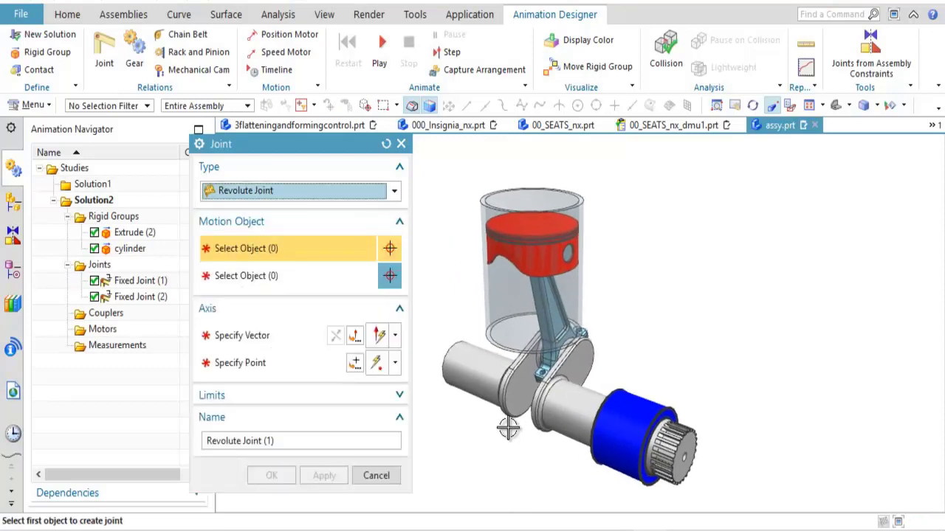
{"action": "left_click", "coordinate": [563, 405]}
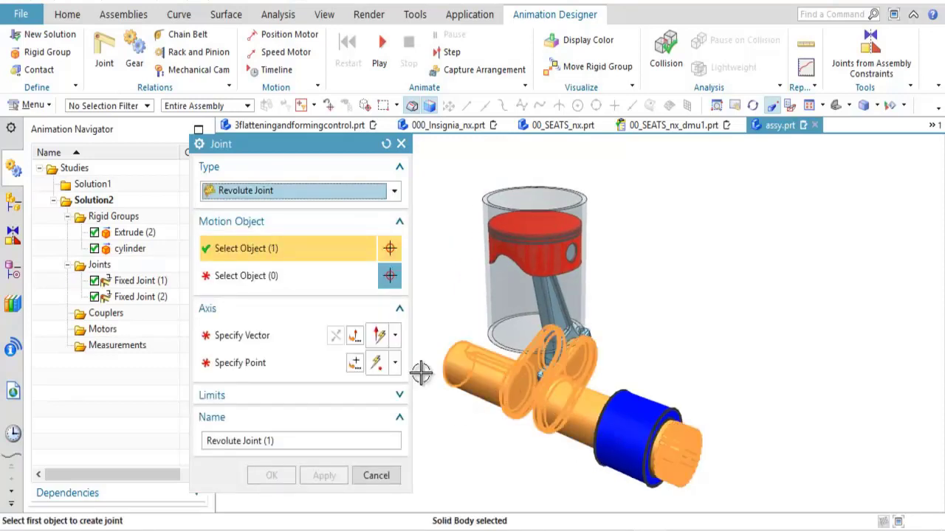
{"action": "left_click", "coordinate": [610, 417]}
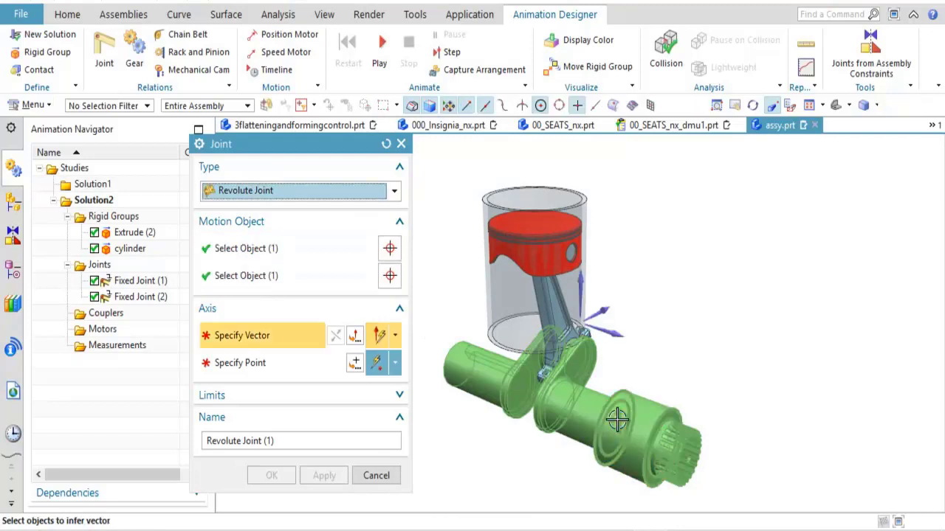
{"action": "left_click", "coordinate": [617, 332]}
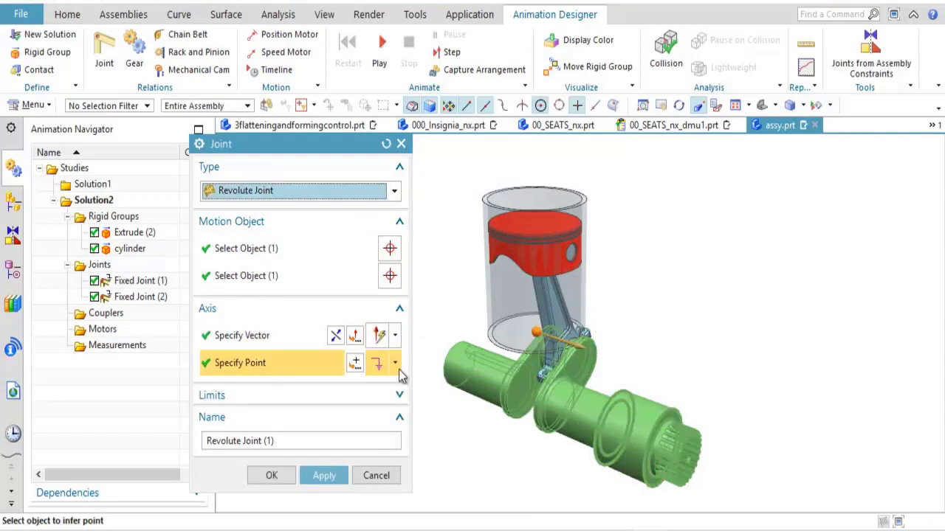
{"action": "left_click", "coordinate": [623, 403]}
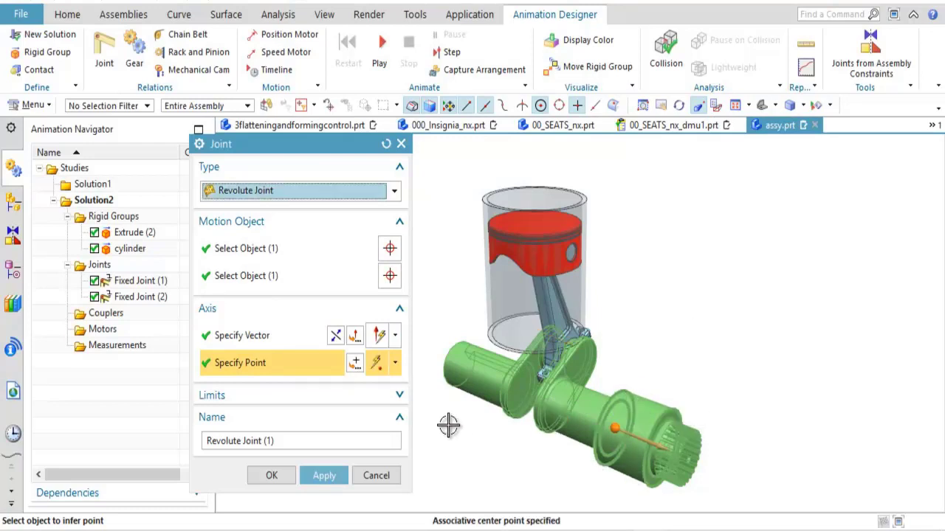
{"action": "left_click", "coordinate": [324, 476]}
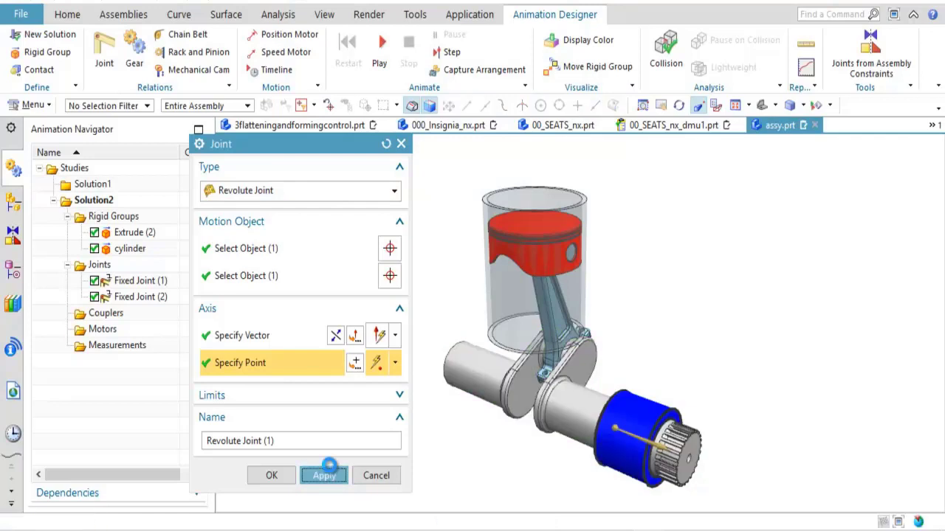
Create a revolute joint from the crankshaft to the connecting rod along X, centred on the crank pin
{"action": "left_click", "coordinate": [605, 375]}
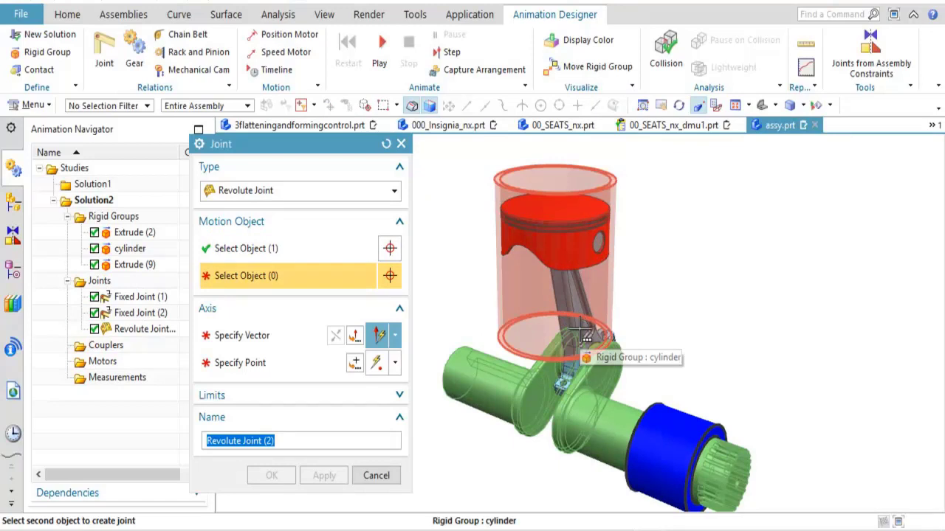
{"action": "mouse_move", "coordinate": [583, 334]}
{"action": "left_click", "coordinate": [665, 355]}
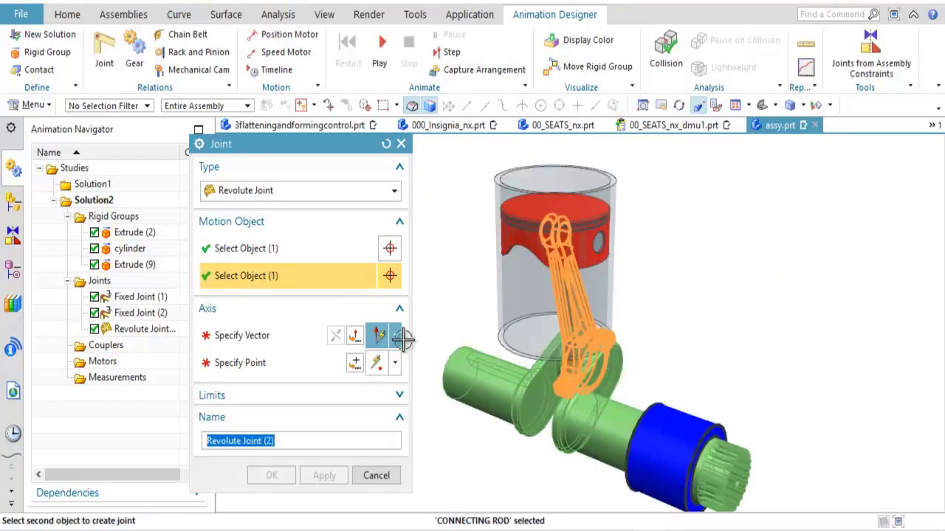
{"action": "left_click", "coordinate": [283, 342]}
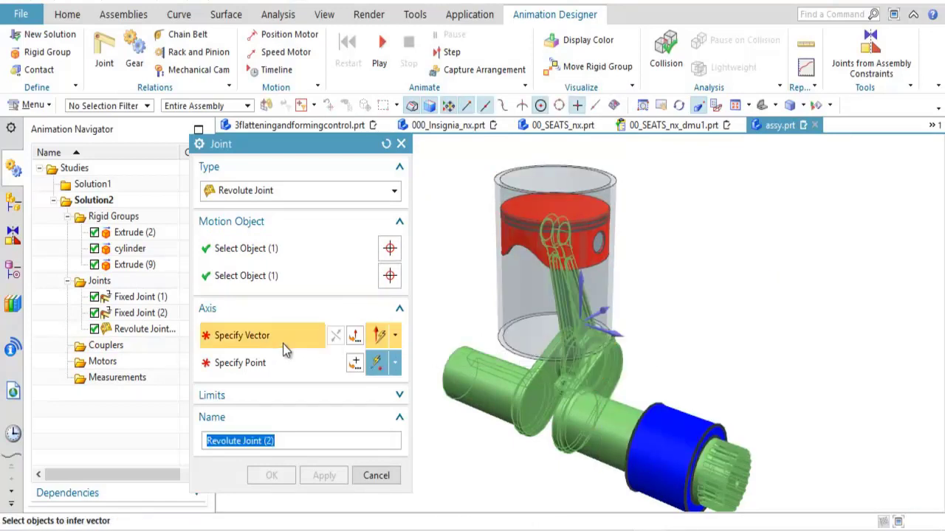
{"action": "left_click", "coordinate": [617, 333]}
{"action": "left_click", "coordinate": [623, 355]}
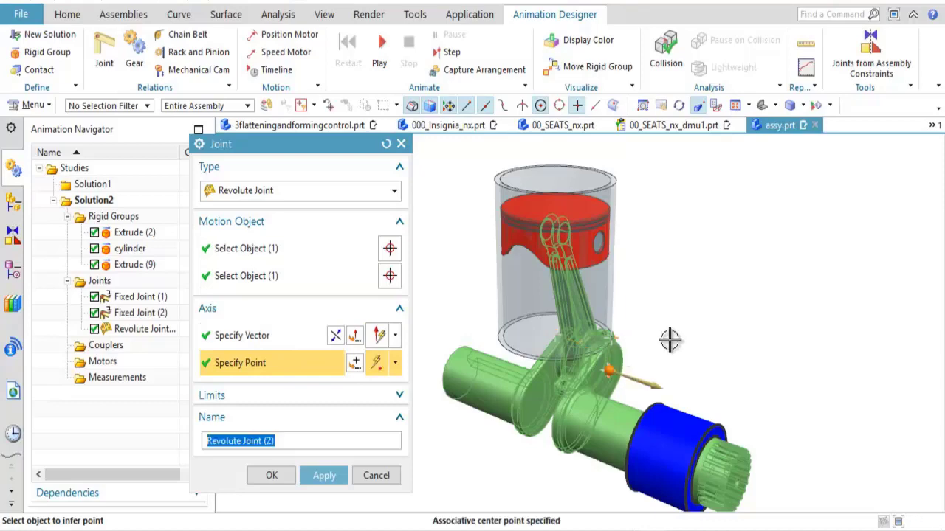
{"action": "left_click", "coordinate": [324, 475]}
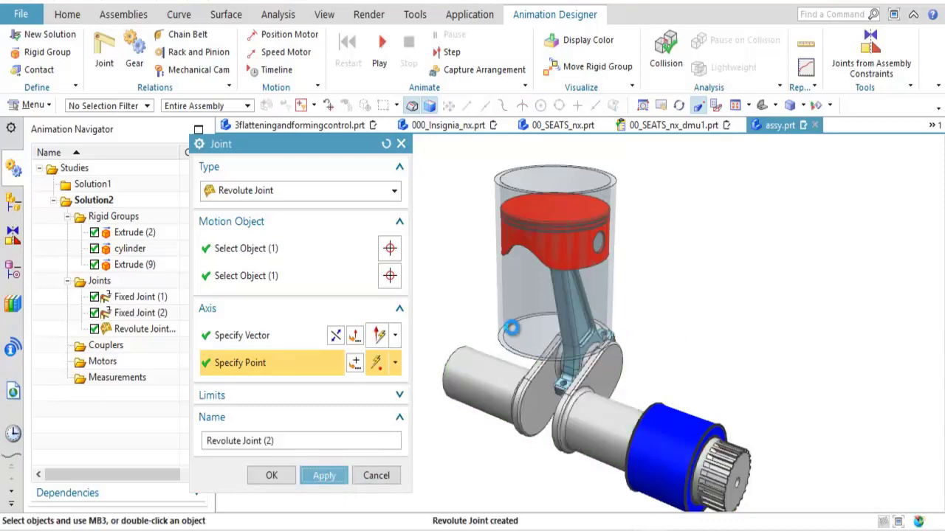
Create Revolute Joint (3) between the connecting rod and piston pin at the pin hole centre
{"action": "left_click", "coordinate": [582, 304]}
{"action": "middle_click_drag", "start_coordinate": [432, 287], "coordinate": [548, 278]}
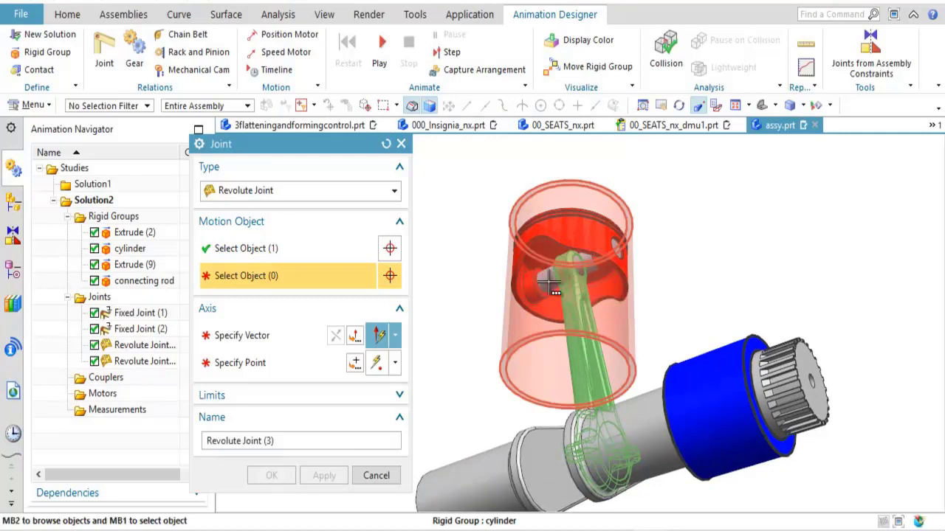
{"action": "left_click", "coordinate": [547, 280]}
{"action": "left_click", "coordinate": [628, 284]}
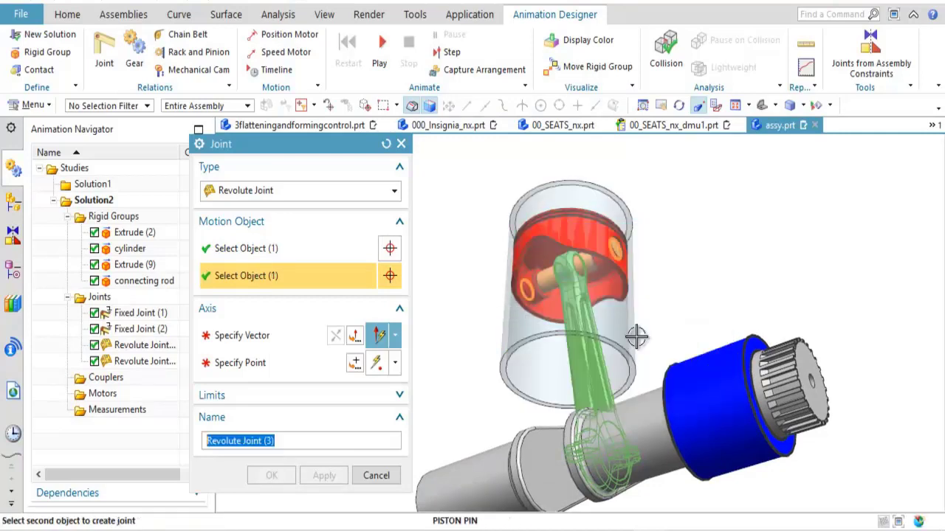
{"action": "left_click", "coordinate": [265, 351]}
{"action": "scroll", "coordinate": [636, 312], "scroll_direction": "up", "scroll_amount": 3}
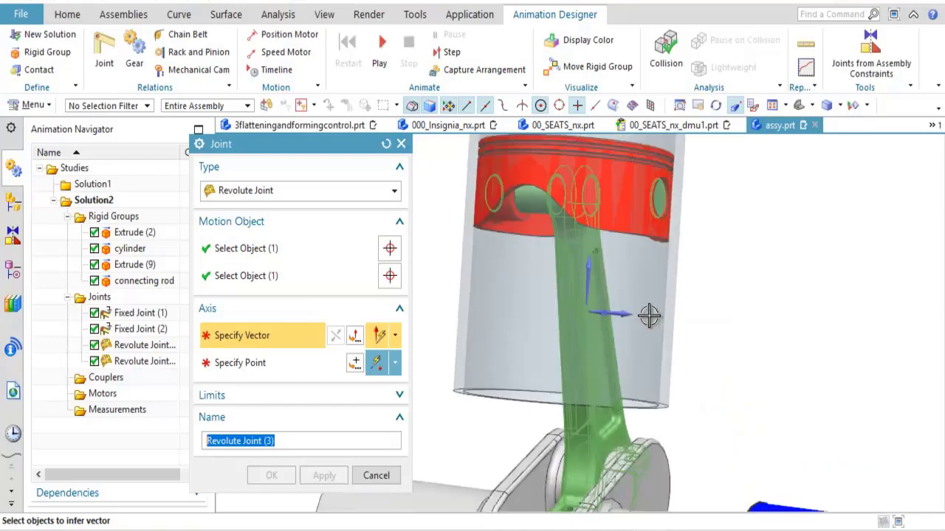
{"action": "left_click", "coordinate": [656, 316]}
{"action": "middle_click_drag", "start_coordinate": [689, 327], "coordinate": [472, 327]}
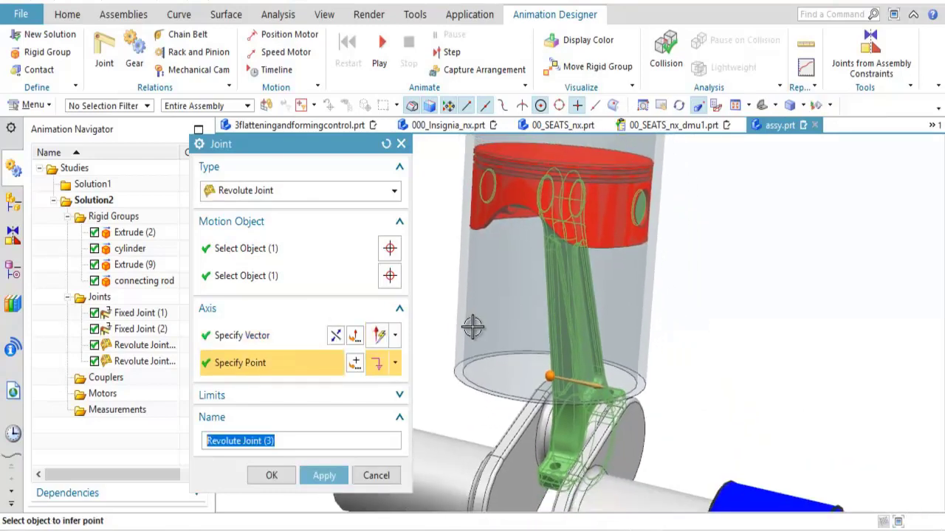
{"action": "left_click", "coordinate": [633, 230]}
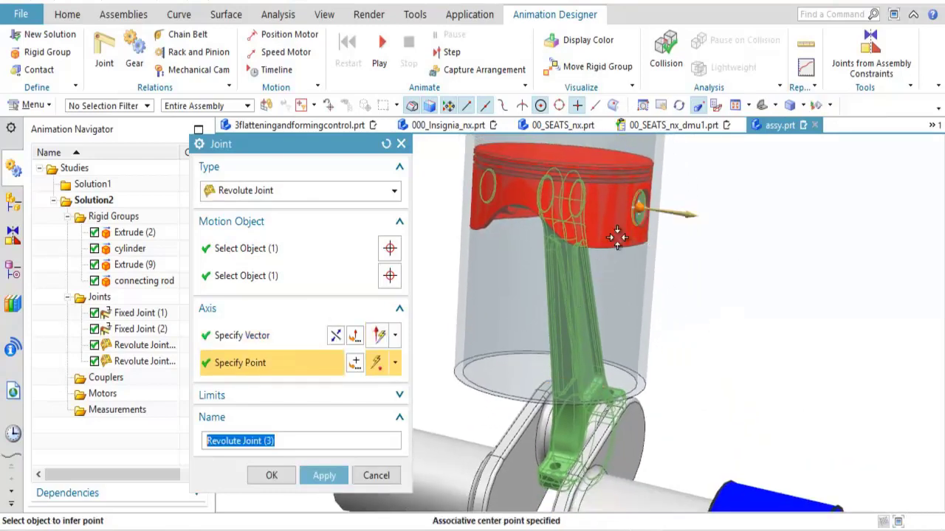
{"action": "left_click", "coordinate": [324, 475]}
Create Revolute Joint (4) between the piston pin and the piston at the pin edge centre
{"action": "middle_click_drag", "start_coordinate": [443, 265], "coordinate": [510, 238]}
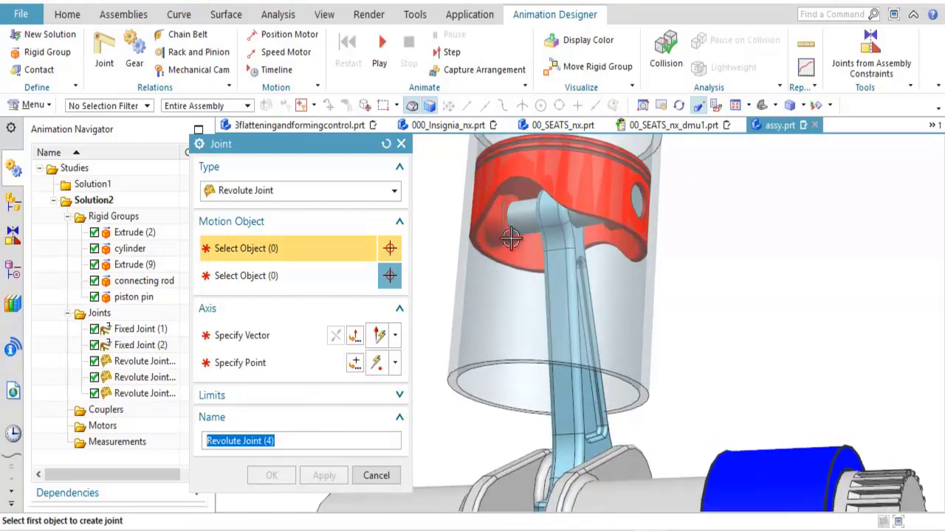
{"action": "left_click", "coordinate": [520, 216]}
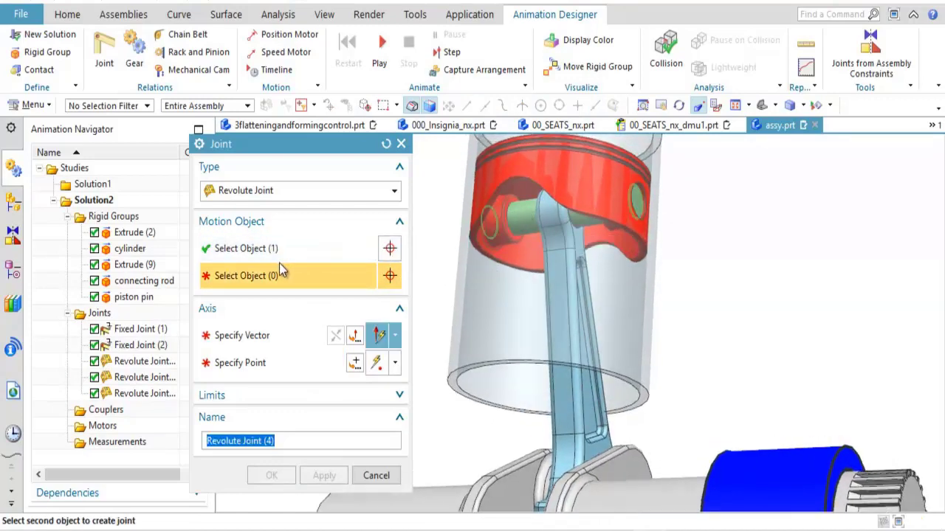
{"action": "left_click", "coordinate": [500, 188]}
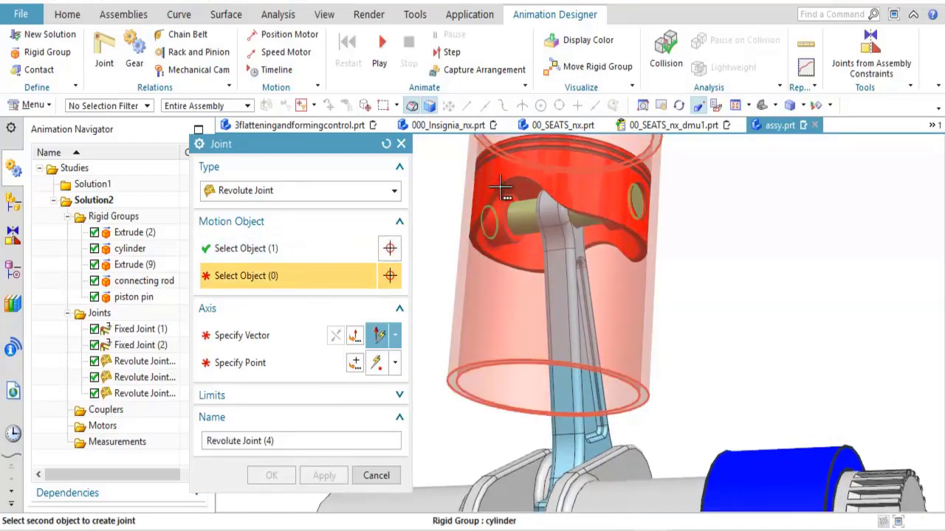
{"action": "left_click", "coordinate": [577, 227]}
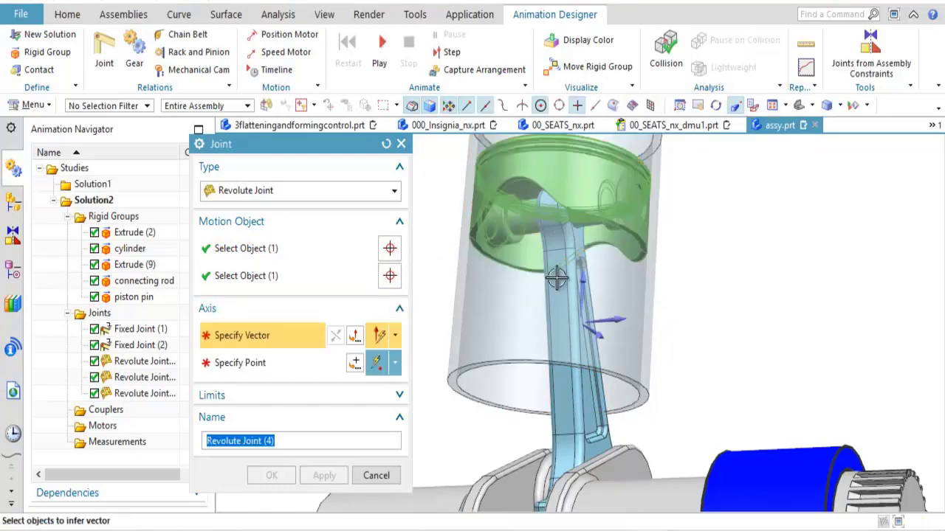
{"action": "mouse_move", "coordinate": [622, 316]}
{"action": "middle_mouse_down"}
{"action": "mouse_move", "coordinate": [654, 302]}
{"action": "mouse_move", "coordinate": [621, 317]}
{"action": "middle_mouse_up"}
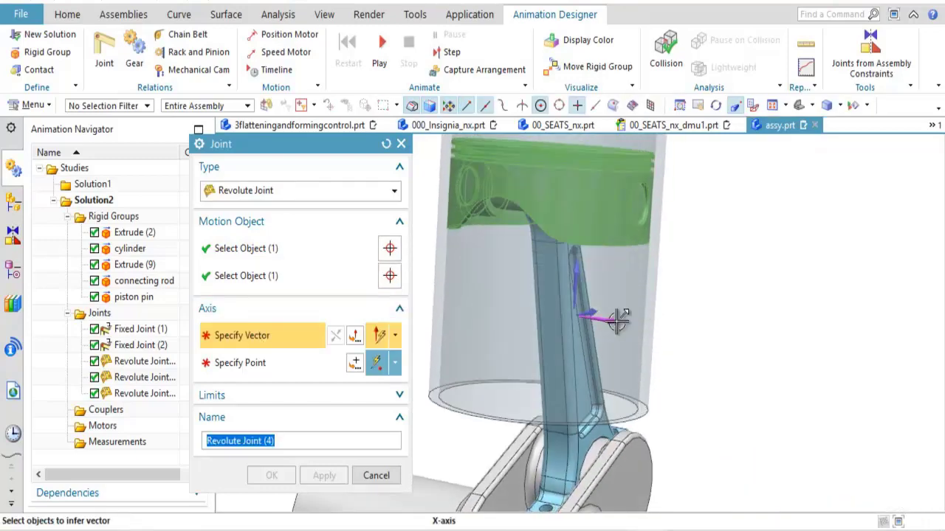
{"action": "left_click", "coordinate": [620, 316]}
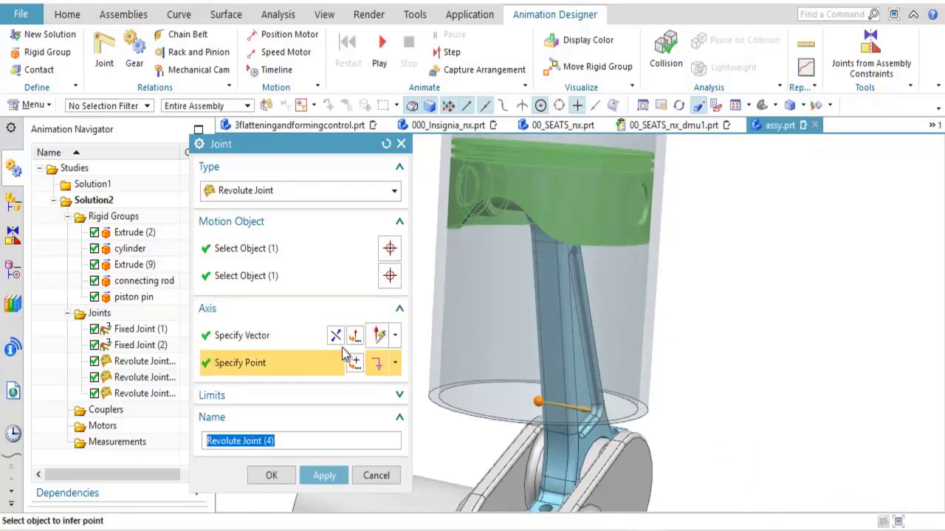
{"action": "left_click", "coordinate": [468, 176]}
{"action": "left_click", "coordinate": [341, 479]}
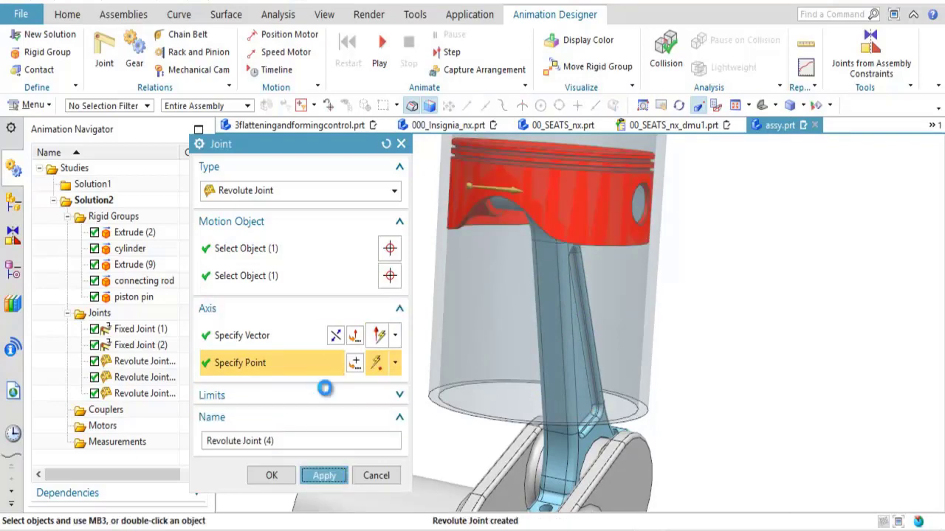
Join piston to cylinder with a cylindrical joint on a vertical axis at the cylinder's bottom-edge centre
{"action": "left_click", "coordinate": [266, 192]}
{"action": "left_click", "coordinate": [248, 258]}
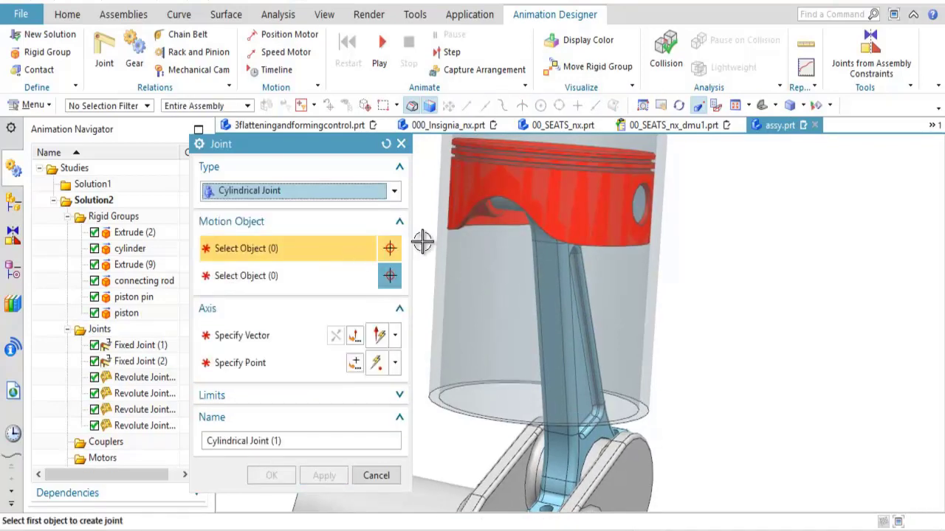
{"action": "middle_click_drag", "start_coordinate": [422, 243], "coordinate": [489, 204]}
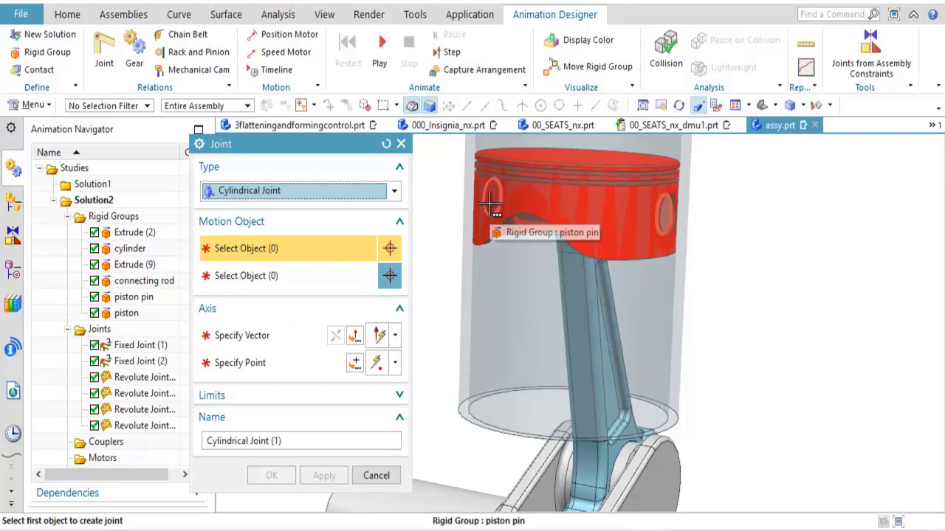
{"action": "left_click", "coordinate": [493, 206]}
{"action": "left_click", "coordinate": [571, 246]}
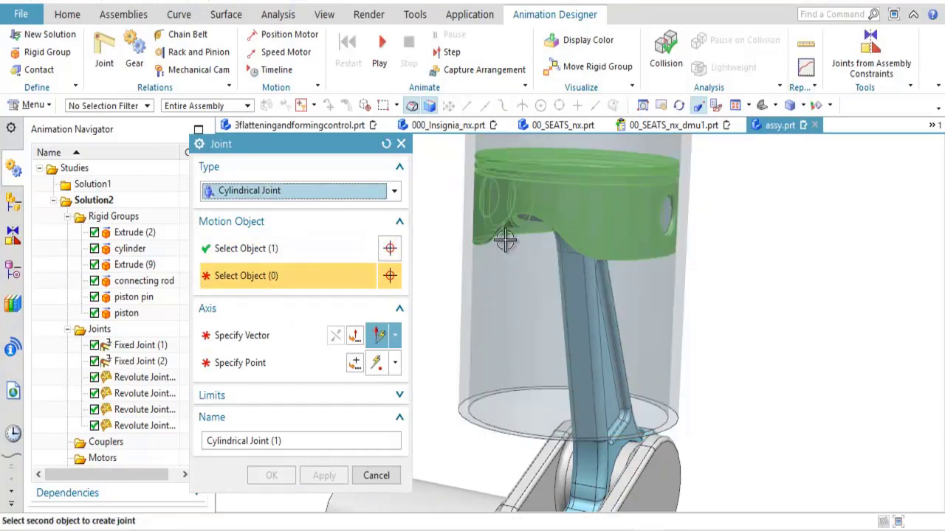
{"action": "left_click", "coordinate": [455, 287]}
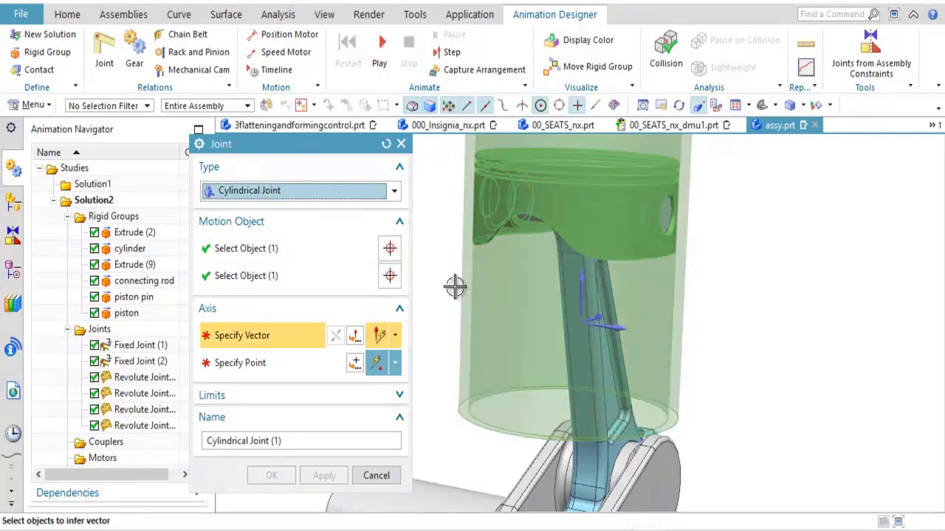
{"action": "left_click", "coordinate": [583, 281]}
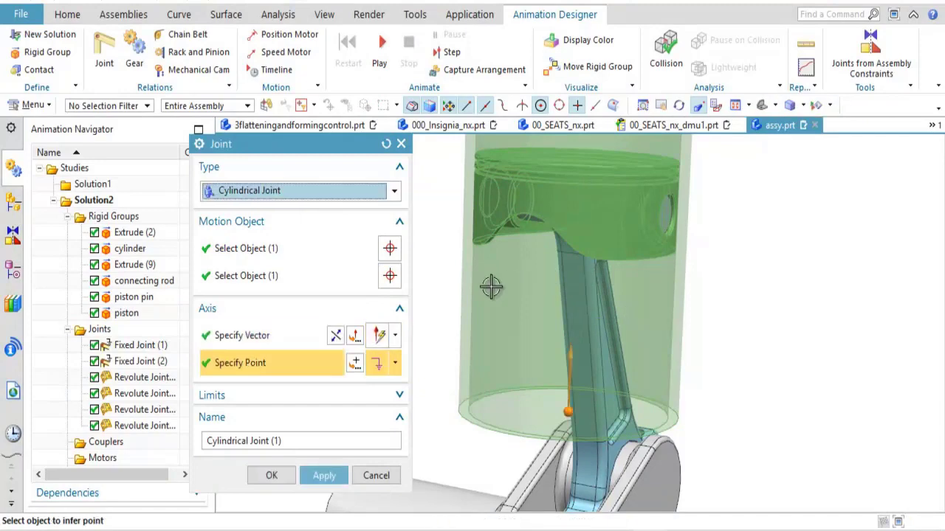
{"action": "left_click", "coordinate": [463, 421]}
{"action": "left_click", "coordinate": [290, 476]}
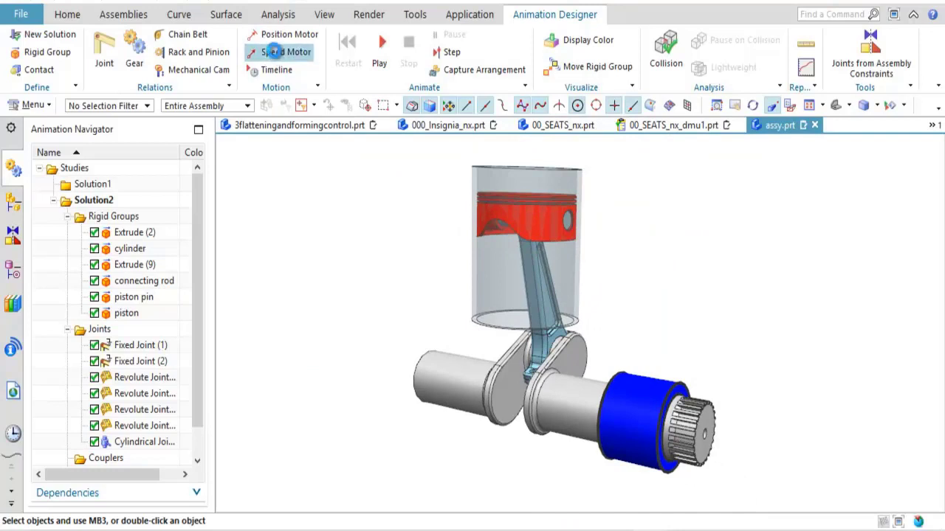
Drive Revolute Joint (1) with a reversed speed motor at -100 °/s and play Solution2
{"action": "left_click", "coordinate": [281, 52]}
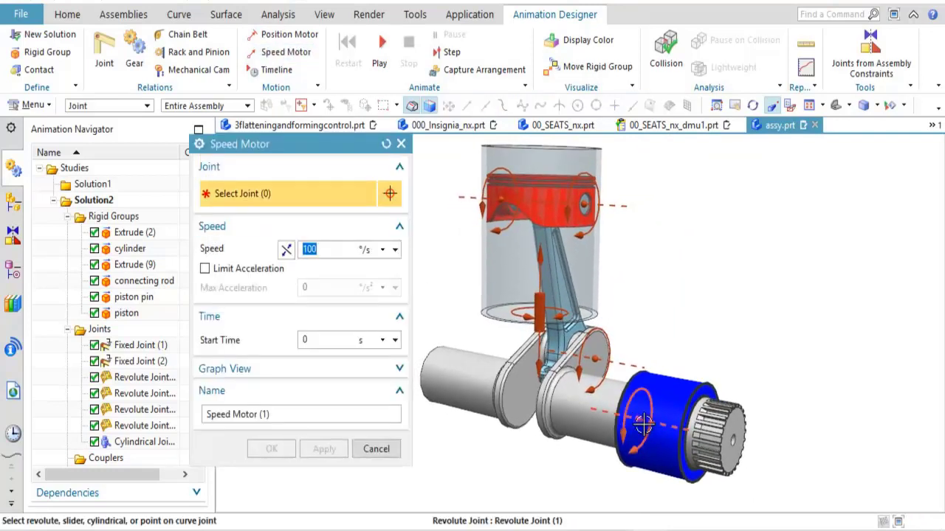
{"action": "left_click", "coordinate": [643, 423]}
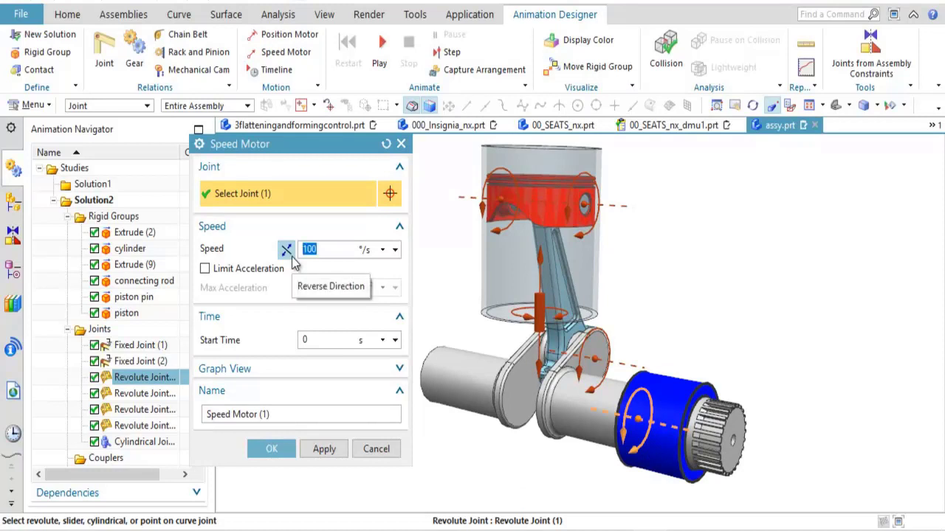
{"action": "left_click", "coordinate": [286, 251]}
{"action": "left_click", "coordinate": [271, 449]}
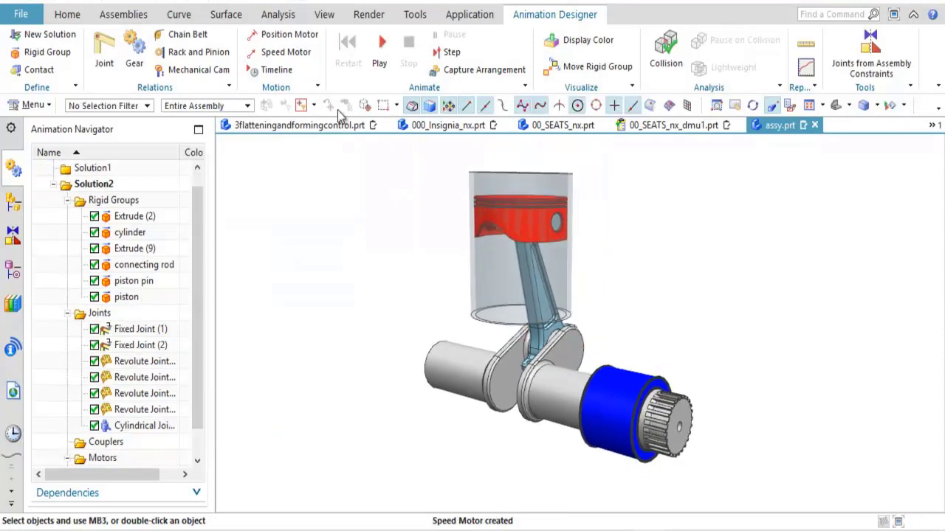
{"action": "left_click", "coordinate": [372, 53]}
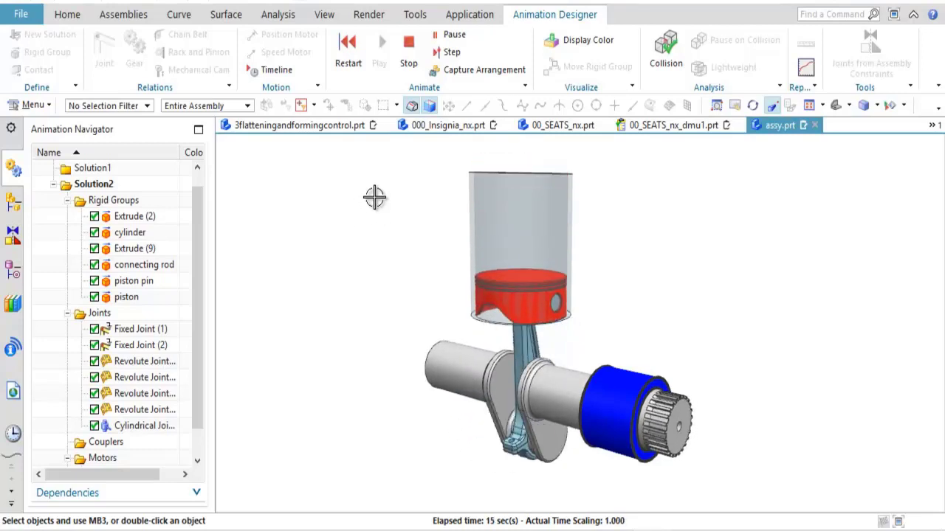
Turn on Display Color to colour-code each rigid group, then stop the animation
{"action": "left_click", "coordinate": [583, 42]}
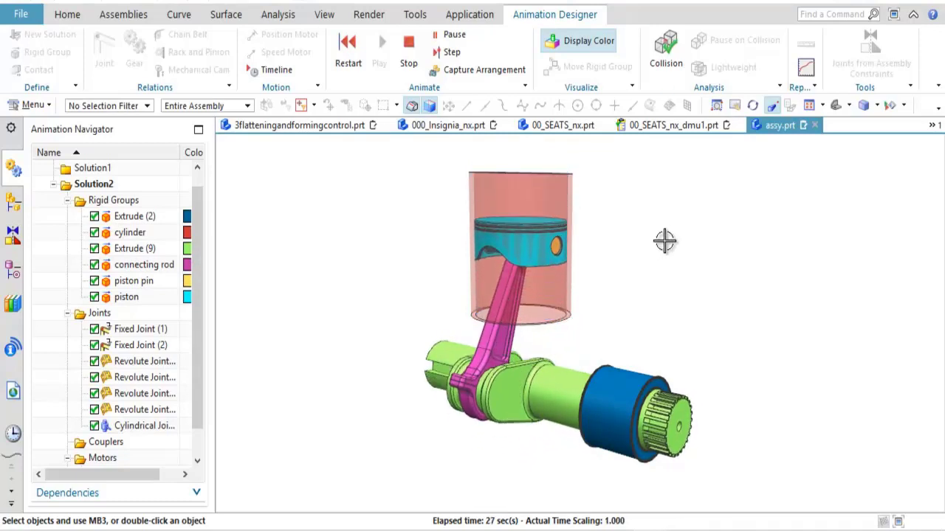
{"action": "left_click", "coordinate": [408, 49]}
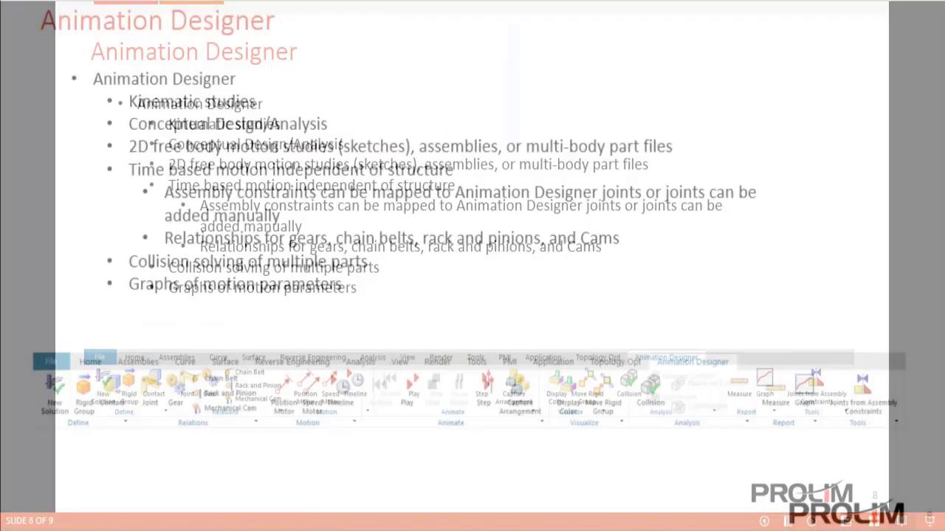
Advance the slideshow to the More Information slide about the What's new in NX 12 video
{"action": "left_click", "coordinate": [731, 243]}
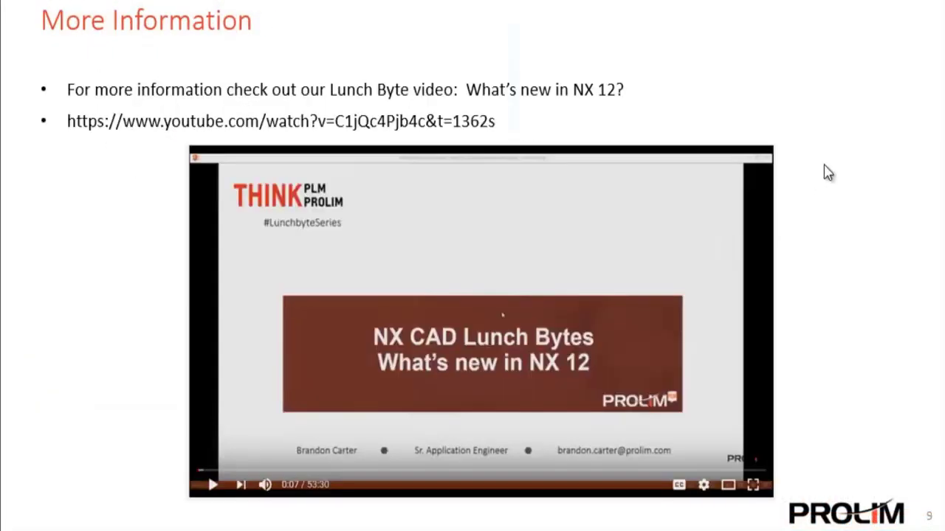